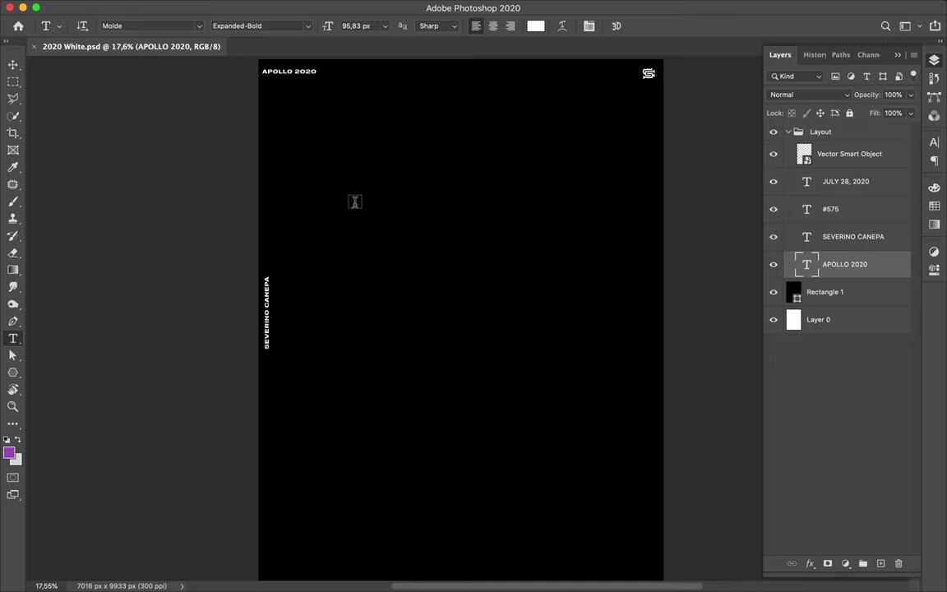
Step: Add a white NO text layer on the upper poster
{"action": "left_click", "coordinate": [354, 202]}
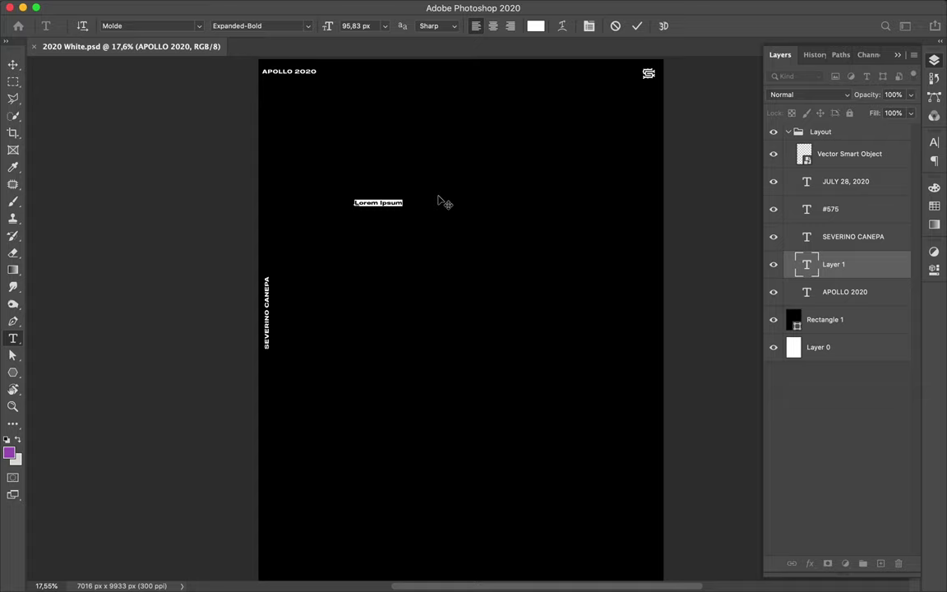
{"action": "type", "text": "NO"}
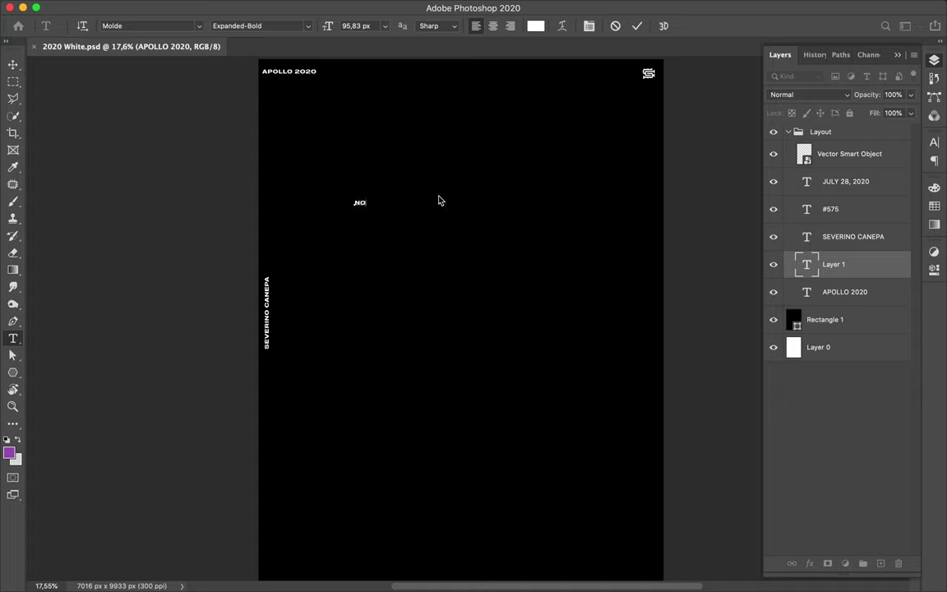
{"action": "left_click", "coordinate": [438, 200]}
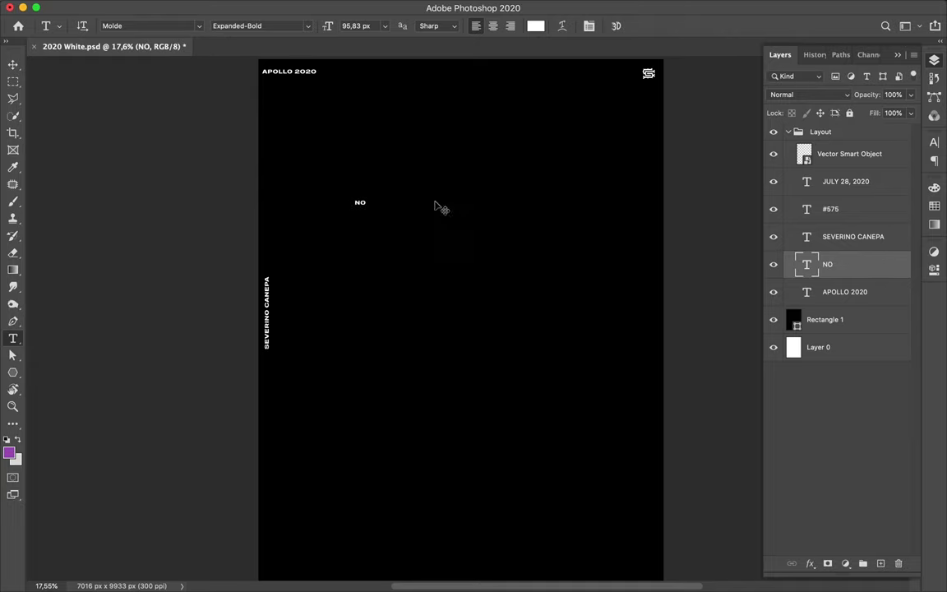
Step: Duplicate NO to the lower right and retype the copy as IDEA
{"action": "key", "text": "v"}
{"action": "left_click_drag", "start_coordinate": [362, 205], "coordinate": [474, 257]}
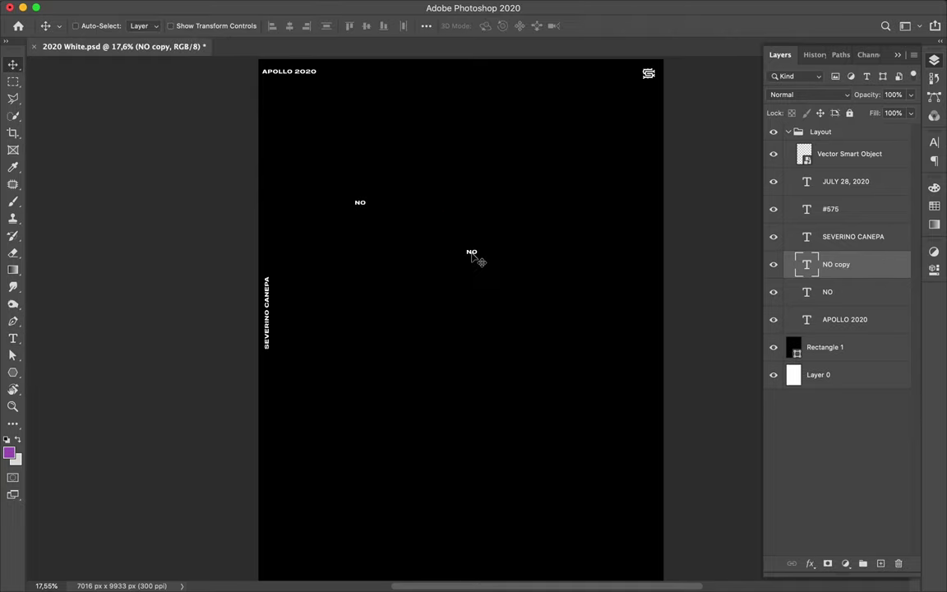
{"action": "key", "text": "t"}
{"action": "double_click", "coordinate": [471, 252]}
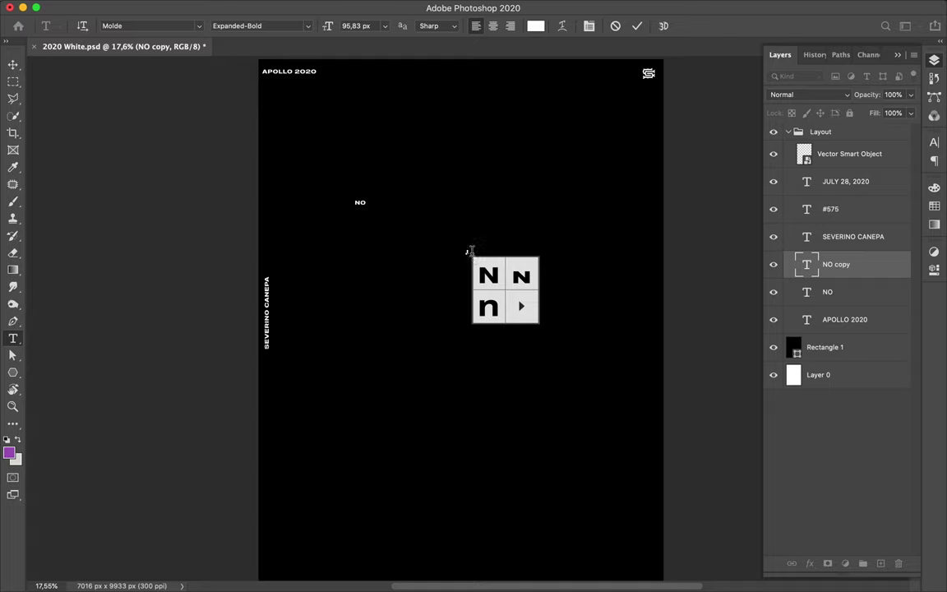
{"action": "type", "text": "JU"}
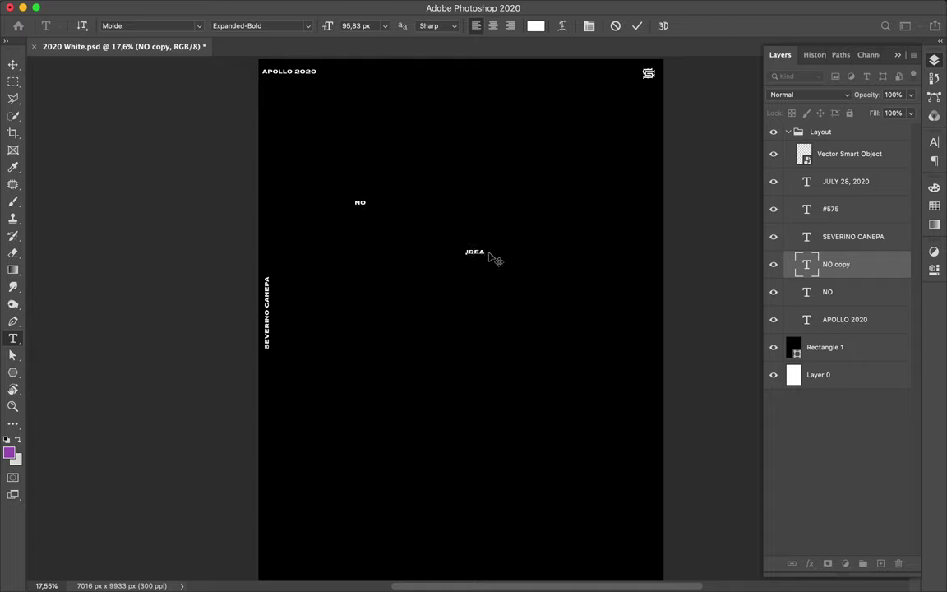
{"action": "key", "text": "ctrl+Return"}
Step: Duplicate IDEA to the lower left and retype the copy as ABOUT
{"action": "left_click_drag", "start_coordinate": [481, 258], "coordinate": [385, 283]}
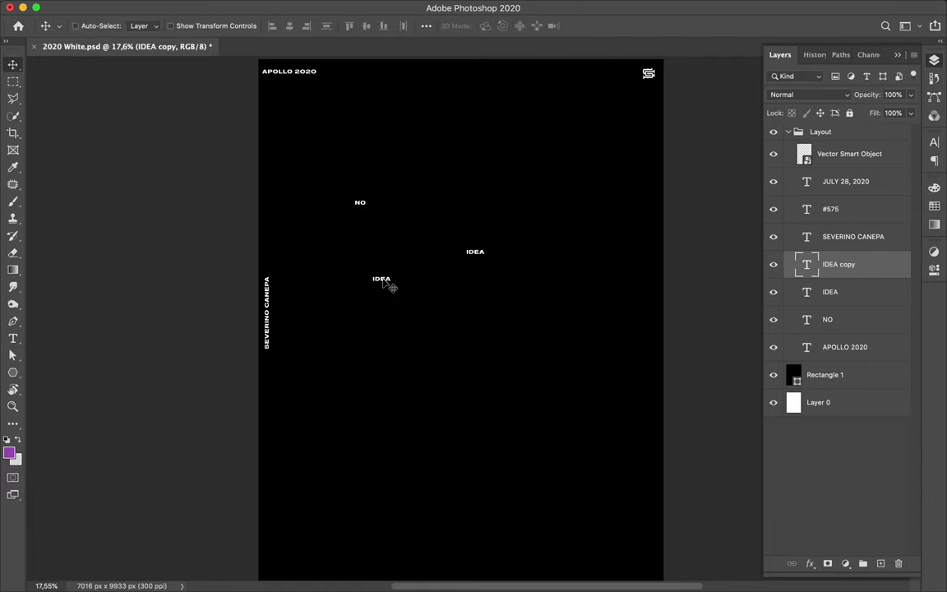
{"action": "double_click", "coordinate": [384, 280]}
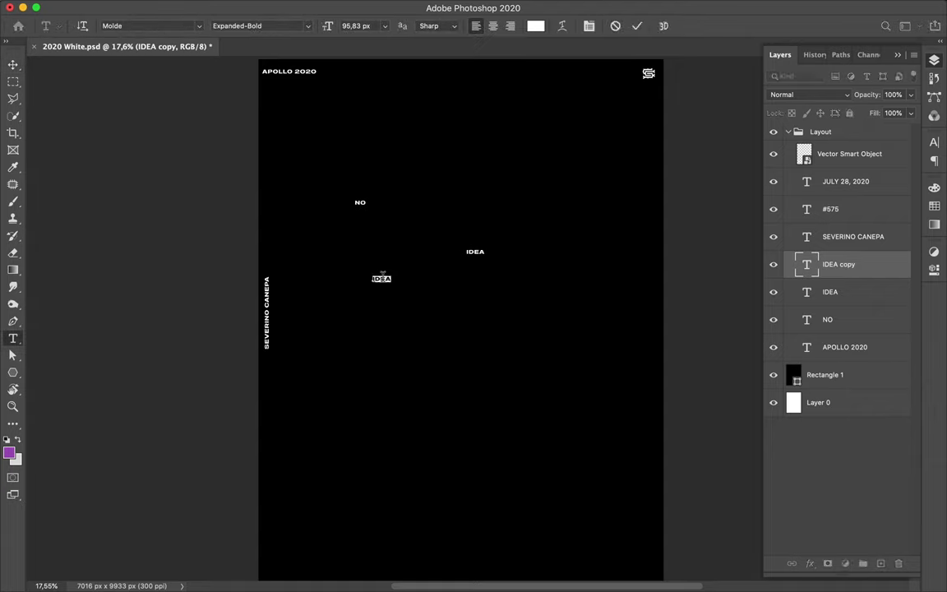
{"action": "type", "text": "AR"}
{"action": "key", "text": "Escape"}
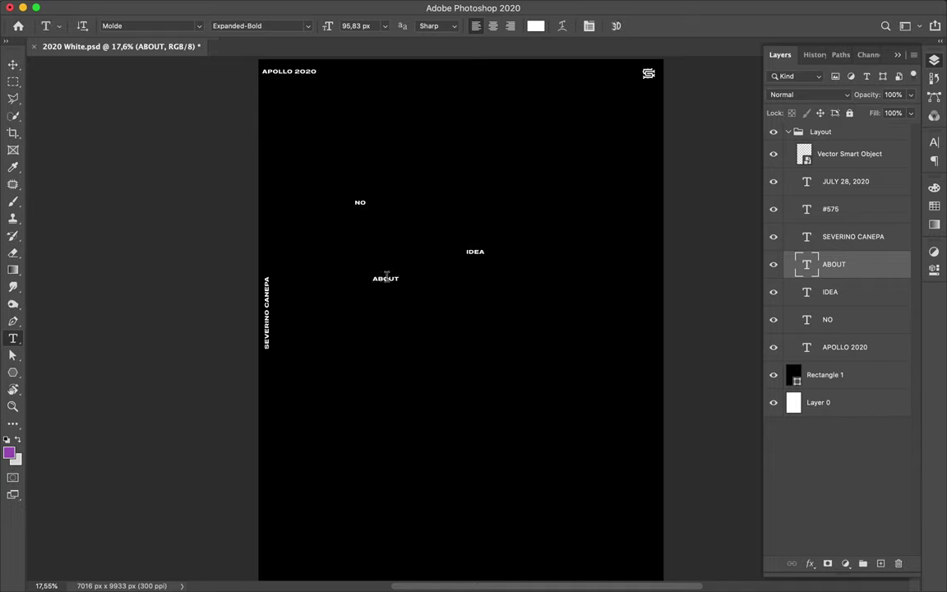
Step: Duplicate ABOUT down the poster, retyping the copies as WHAT and &
{"action": "key", "text": "v"}
{"action": "left_click_drag", "start_coordinate": [387, 278], "coordinate": [511, 303]}
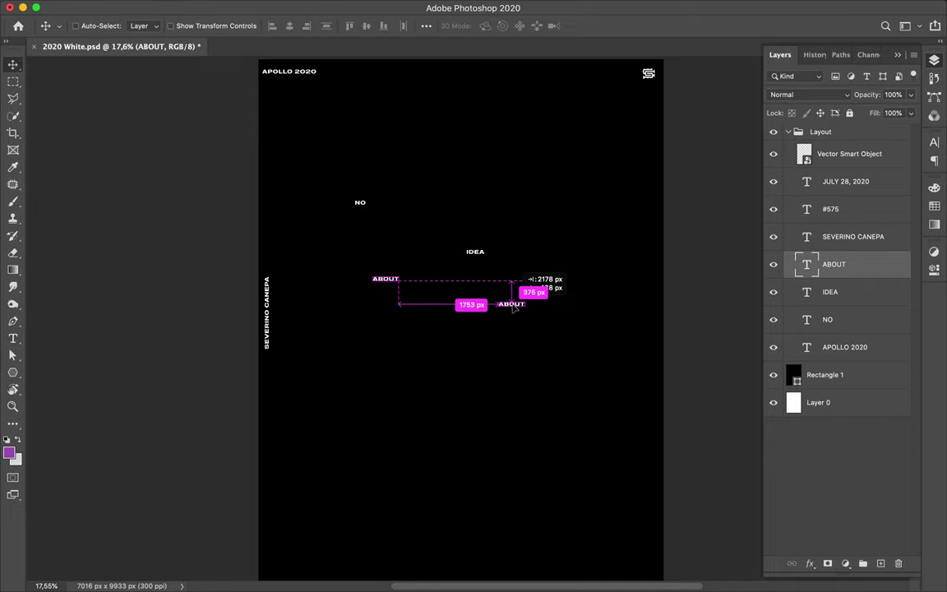
{"action": "key", "text": "t"}
{"action": "double_click", "coordinate": [512, 304]}
{"action": "type", "text": "WHAT"}
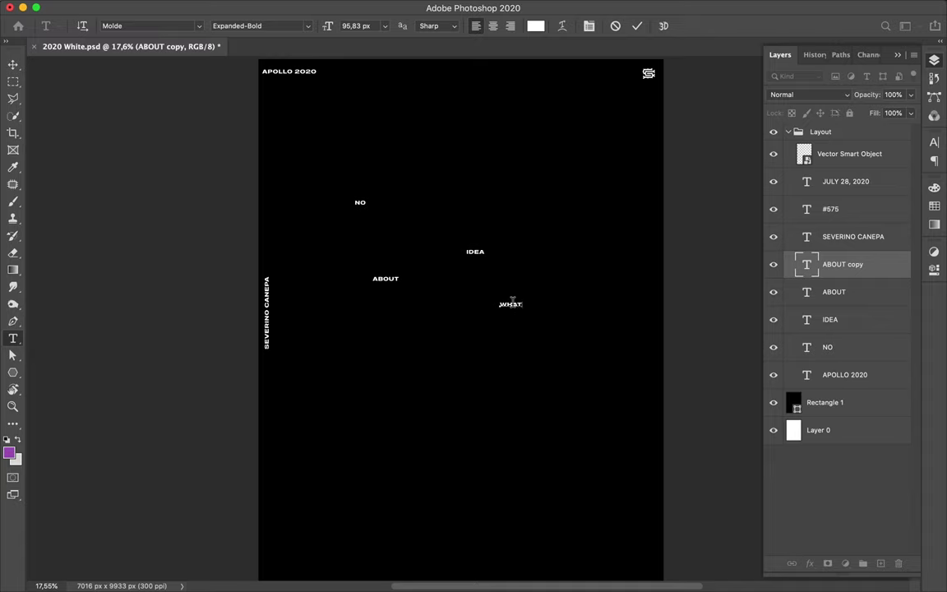
{"action": "key", "text": "Escape"}
{"action": "key", "text": "v"}
{"action": "left_click_drag", "start_coordinate": [514, 307], "coordinate": [428, 324]}
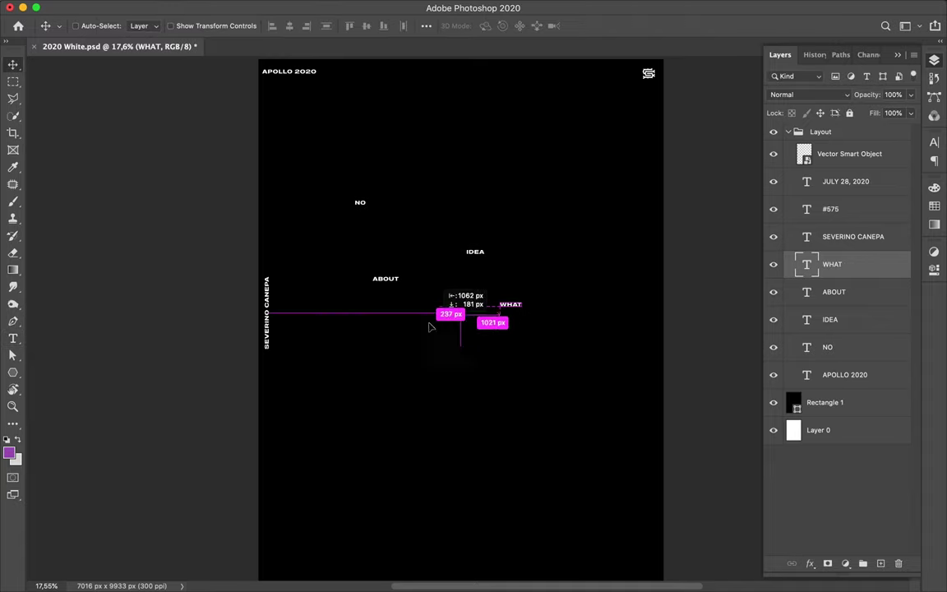
{"action": "key", "text": "t"}
{"action": "double_click", "coordinate": [427, 324]}
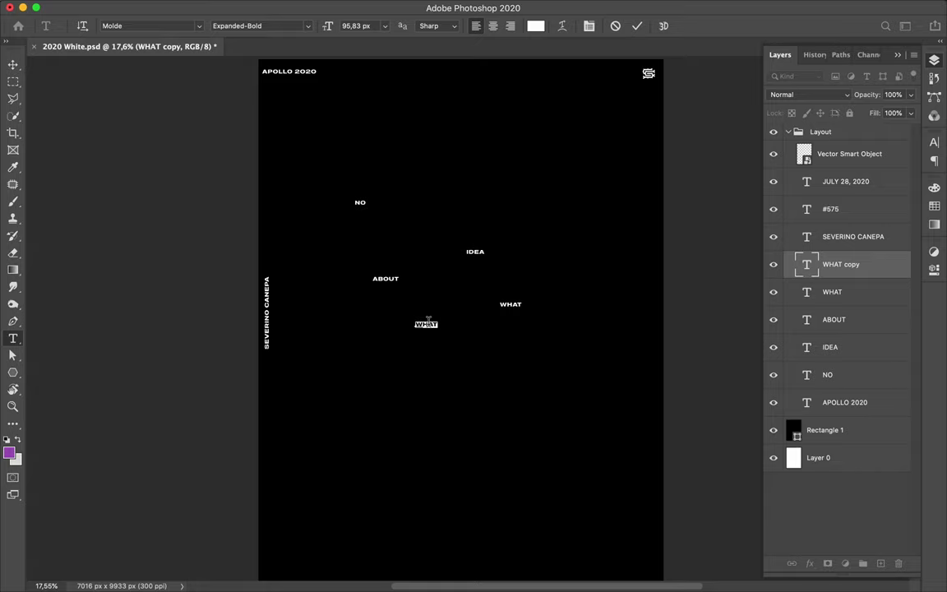
{"action": "type", "text": "&"}
{"action": "key", "text": "Escape"}
Step: Add HOW and TO DO as further scattered word copies
{"action": "key", "text": "v"}
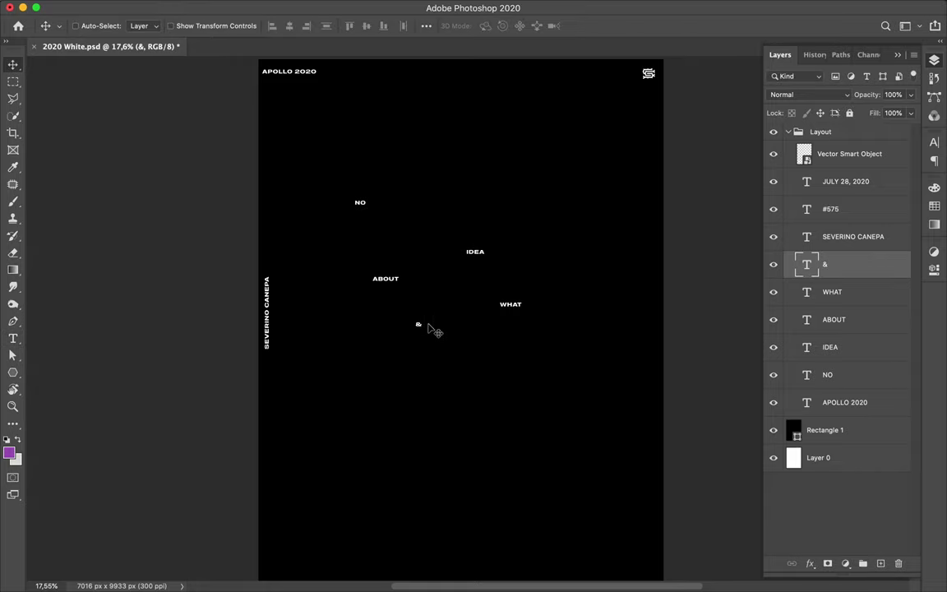
{"action": "left_click_drag", "start_coordinate": [417, 327], "coordinate": [456, 351]}
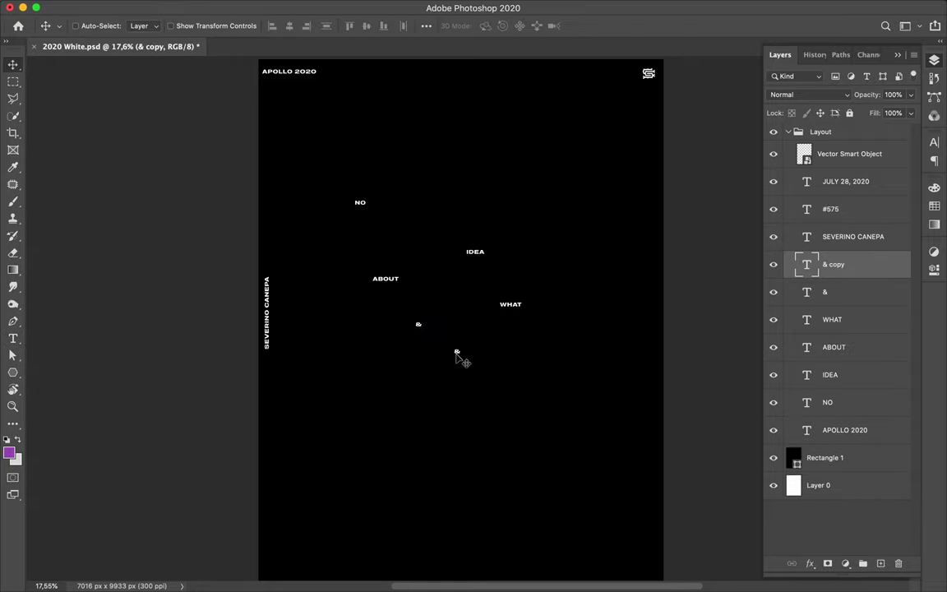
{"action": "key", "text": "t"}
{"action": "double_click", "coordinate": [456, 352]}
{"action": "type", "text": "HOW"}
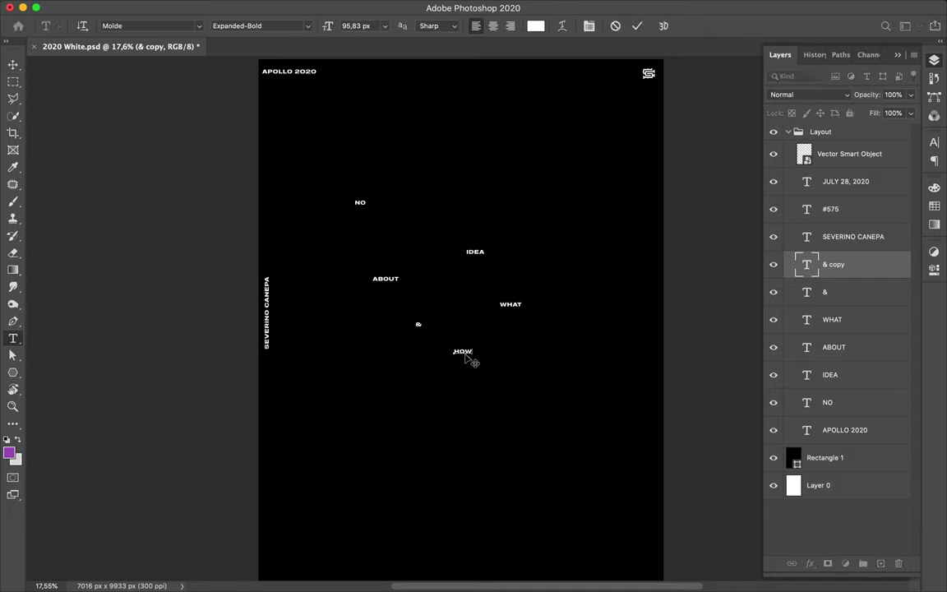
{"action": "key", "text": "Escape"}
{"action": "key", "text": "v"}
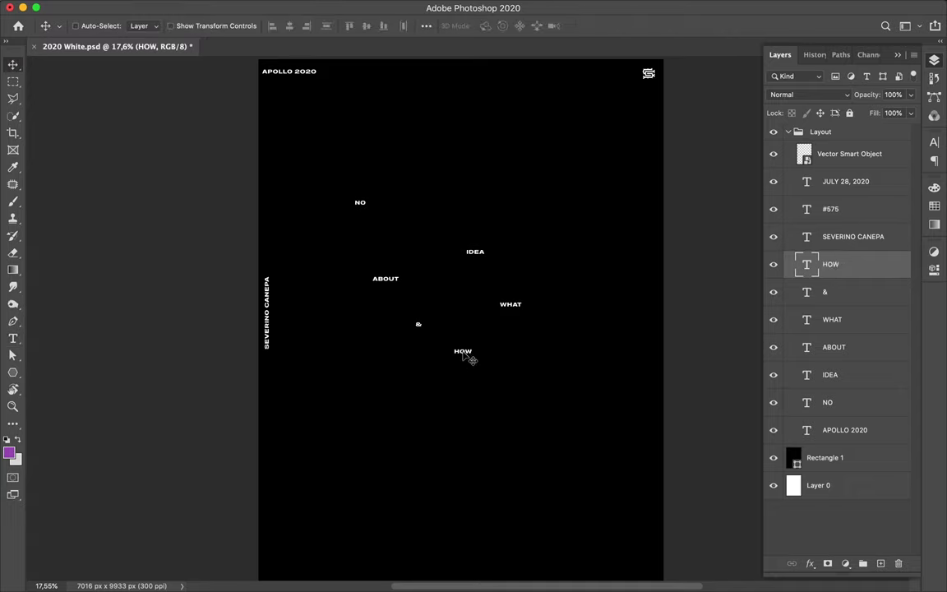
{"action": "left_click_drag", "start_coordinate": [463, 351], "coordinate": [496, 388], "text": "alt"}
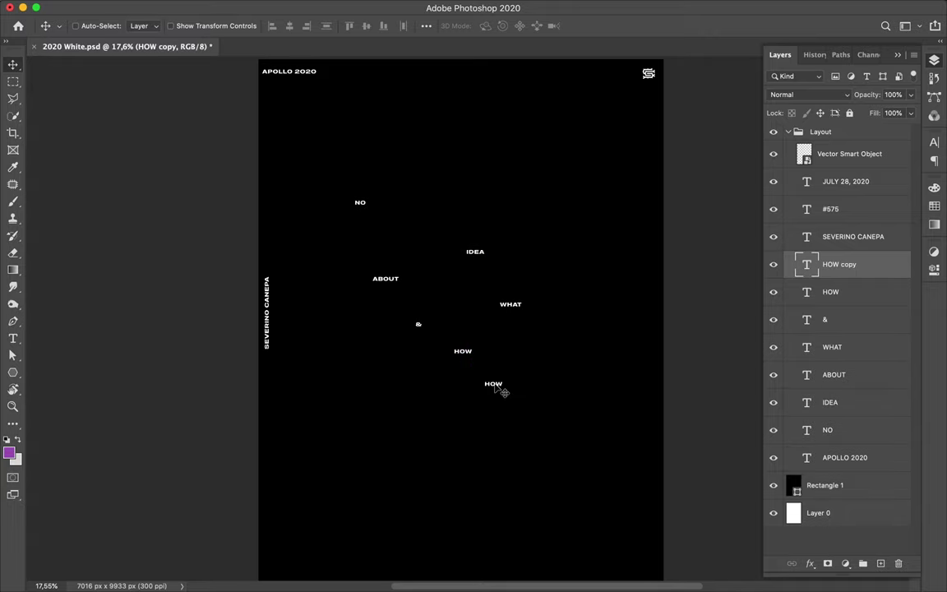
{"action": "double_click", "coordinate": [493, 383]}
{"action": "type", "text": "TO DO"}
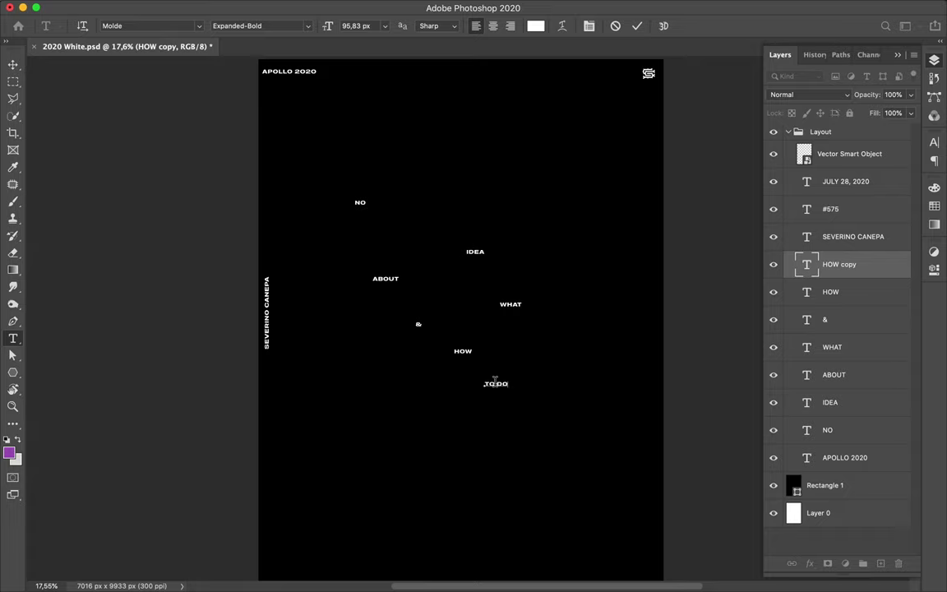
{"action": "left_click", "coordinate": [503, 392]}
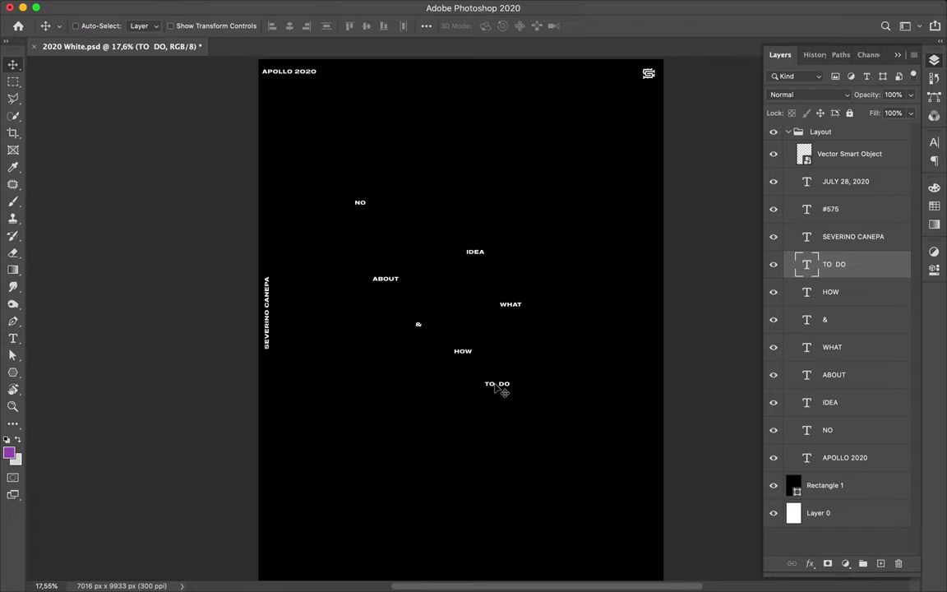
{"action": "mouse_move", "coordinate": [502, 392]}
{"action": "left_mouse_down"}
{"action": "mouse_move", "coordinate": [550, 408]}
{"action": "mouse_move", "coordinate": [566, 298]}
{"action": "mouse_move", "coordinate": [345, 361]}
{"action": "left_mouse_up"}
Step: Retype a copy as THINKING and place it in the lower left
{"action": "double_click", "coordinate": [339, 355]}
{"action": "type", "text": "T"}
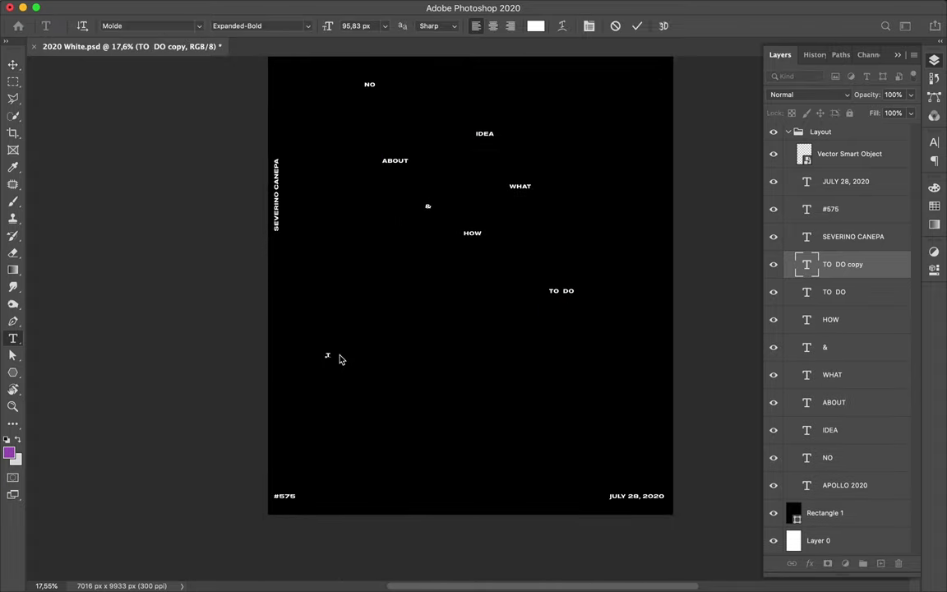
{"action": "type", "text": "HE"}
{"action": "key", "text": "ctrl+Return"}
{"action": "key", "text": "v"}
{"action": "left_click_drag", "start_coordinate": [342, 355], "coordinate": [353, 361]}
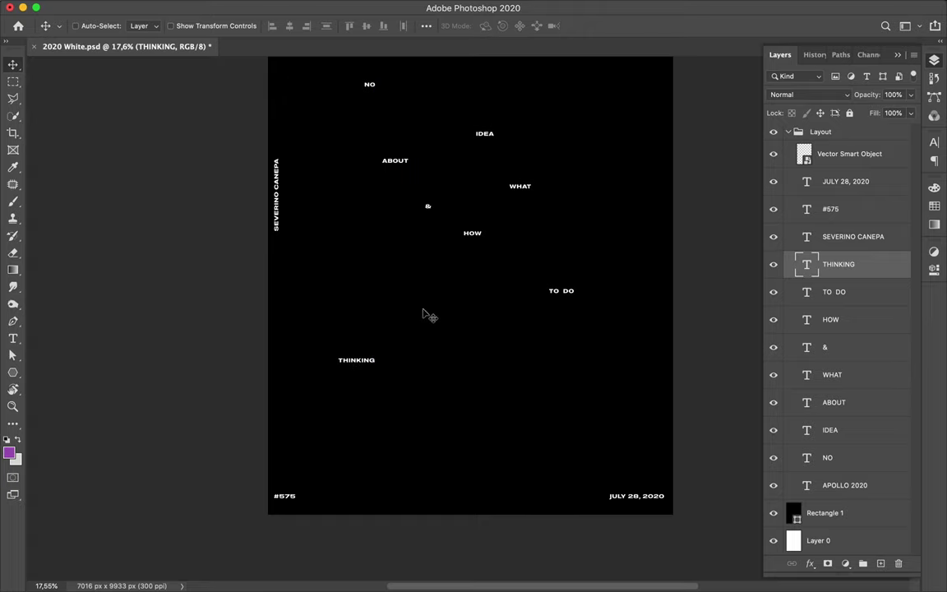
Step: Zoom out and select the vertical name, APOLLO 2020, #575 and JULY 28, 2020 layers
{"action": "scroll", "coordinate": [434, 304], "scroll_direction": "up", "scroll_amount": 3}
{"action": "scroll", "coordinate": [429, 301], "scroll_direction": "up", "scroll_amount": 1}
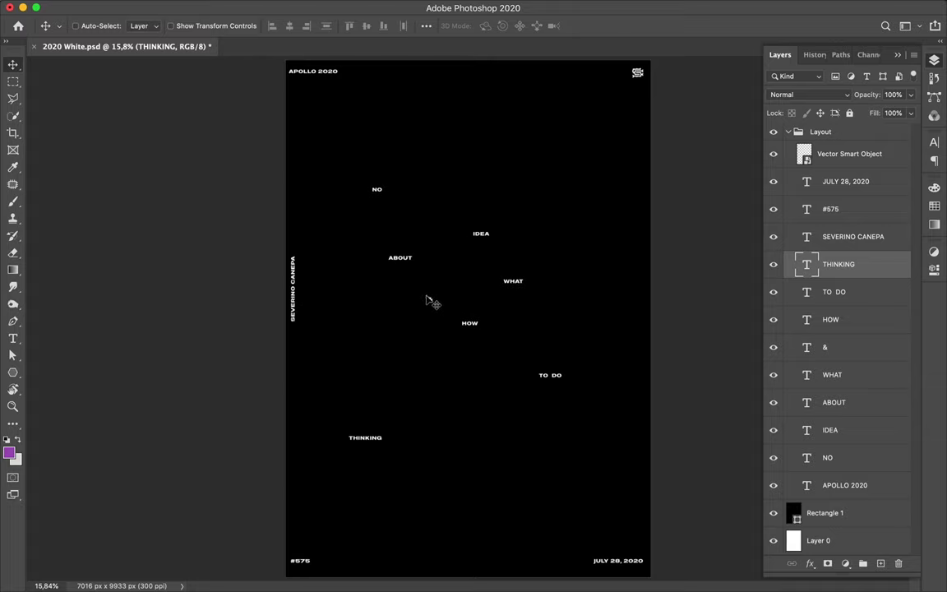
{"action": "left_click", "coordinate": [295, 270], "text": "ctrl"}
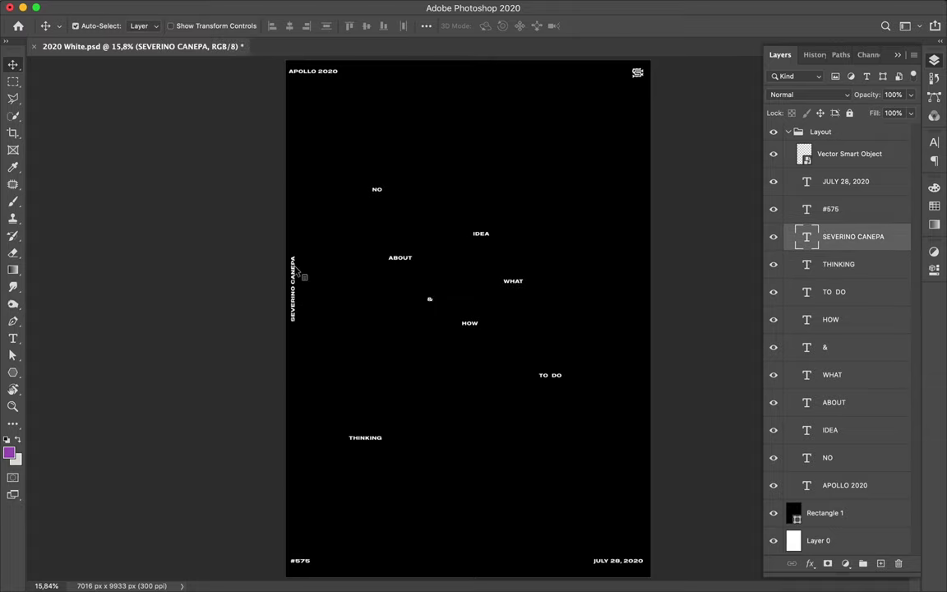
{"action": "left_click", "coordinate": [296, 71], "text": "shift"}
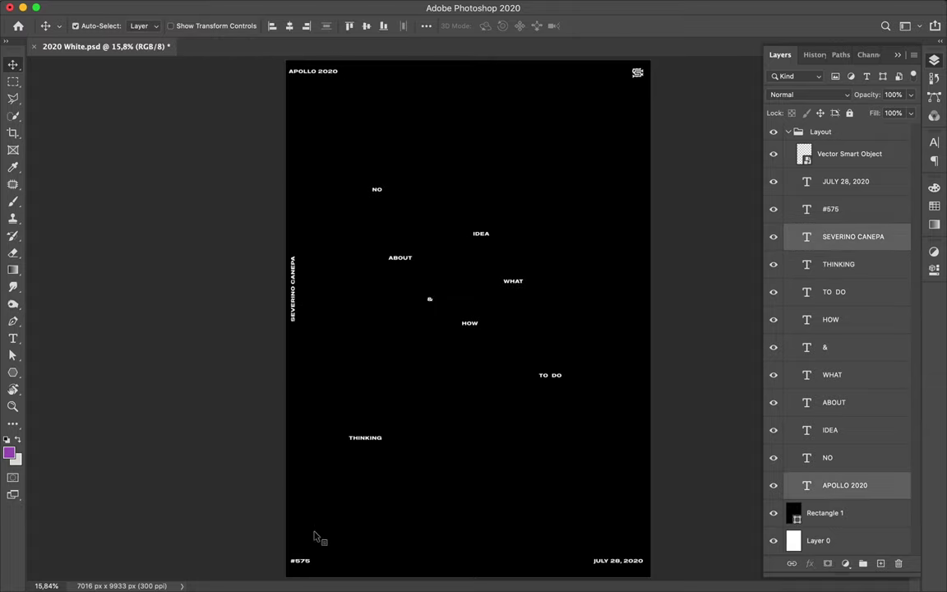
{"action": "left_click", "coordinate": [313, 566], "text": "shift"}
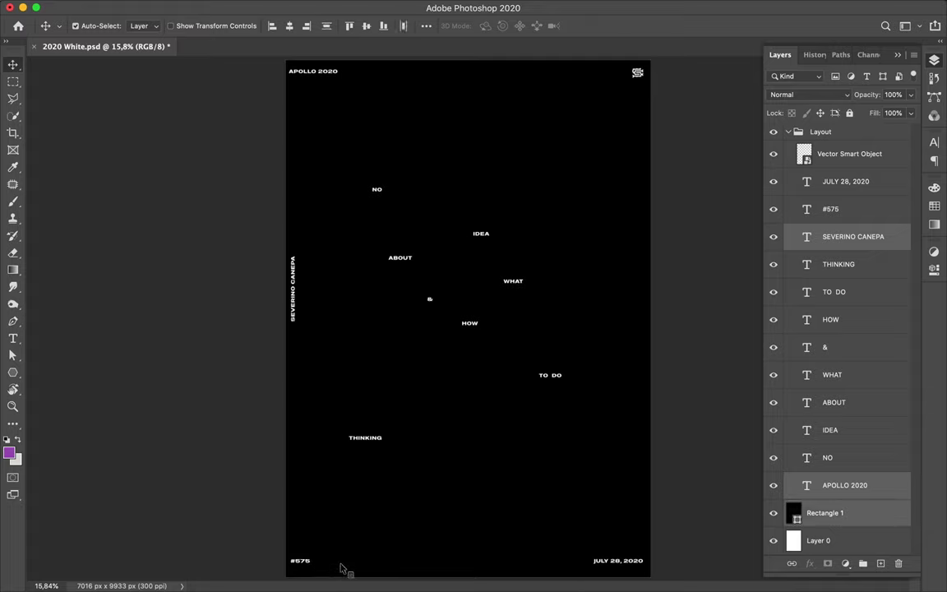
{"action": "left_click", "coordinate": [333, 567], "text": "shift"}
{"action": "left_click", "coordinate": [298, 562], "text": "shift"}
{"action": "left_click", "coordinate": [619, 564], "text": "shift"}
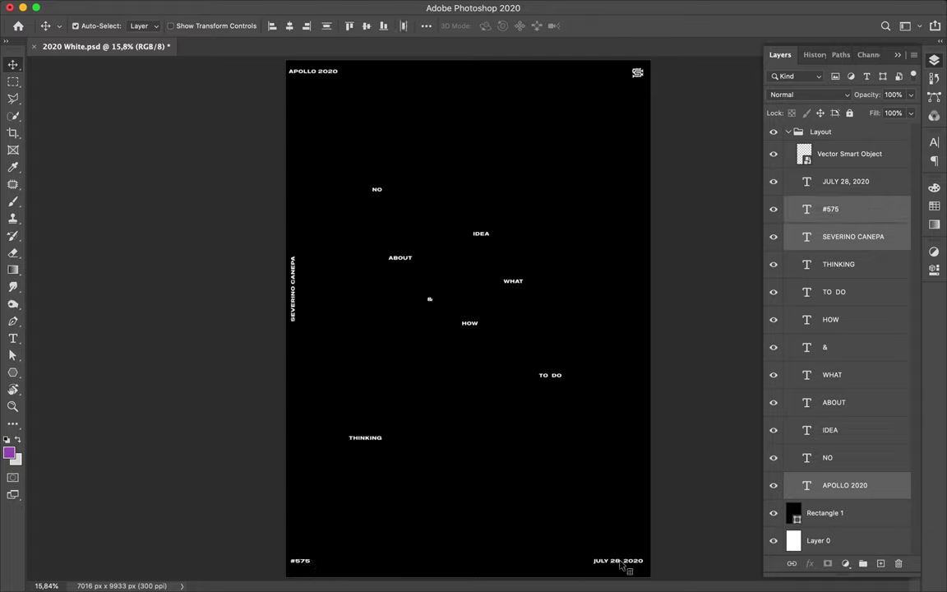
{"action": "left_click", "coordinate": [933, 142]}
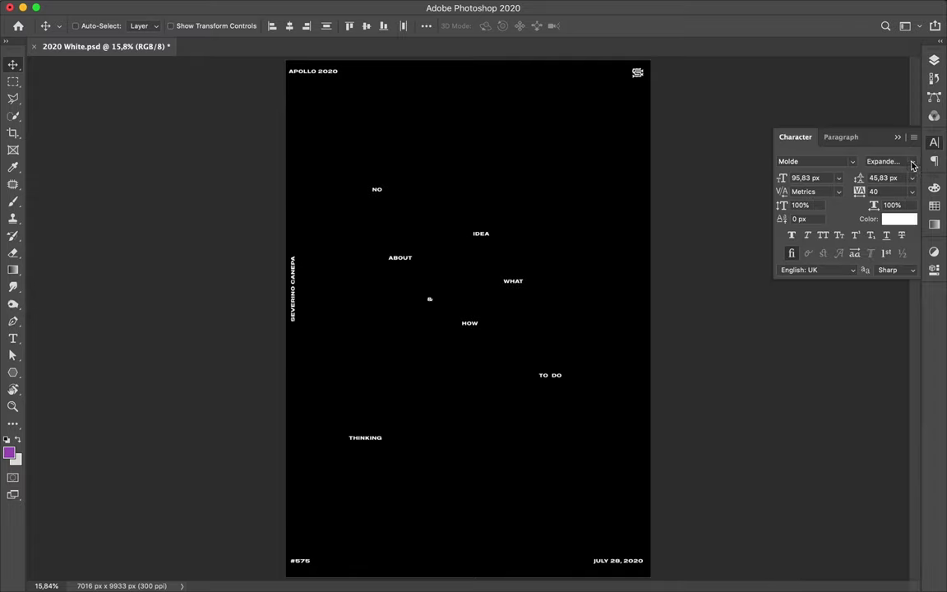
Step: Apply a lighter Molde Expanded font style to the four edge labels
{"action": "left_click", "coordinate": [890, 157]}
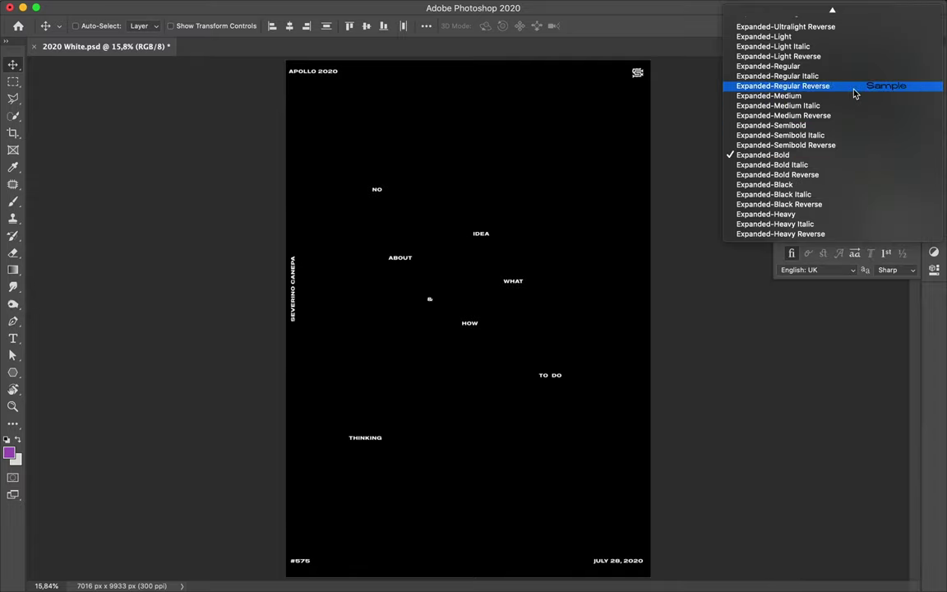
{"action": "left_click", "coordinate": [829, 44]}
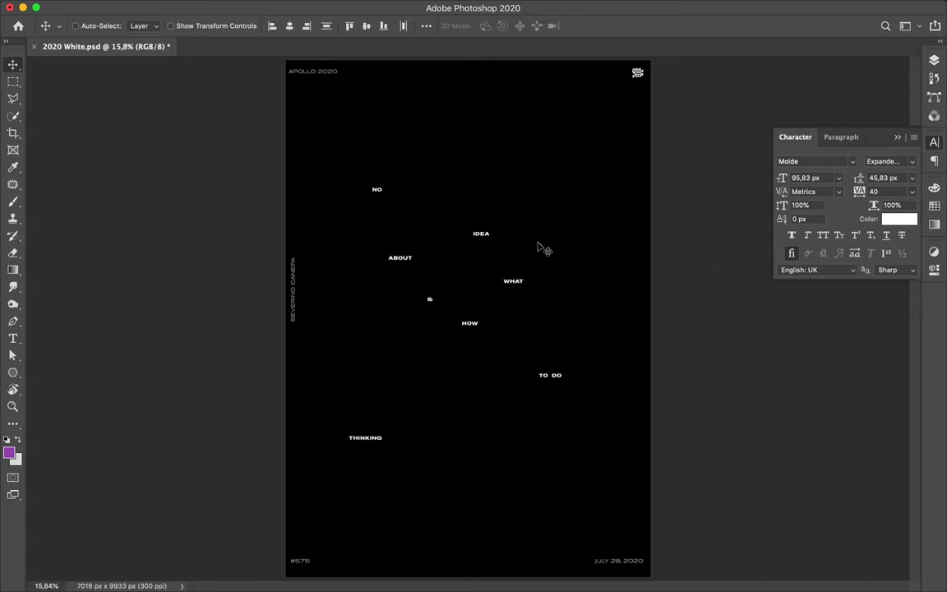
{"action": "scroll", "coordinate": [510, 229], "scroll_direction": "up", "scroll_amount": 5}
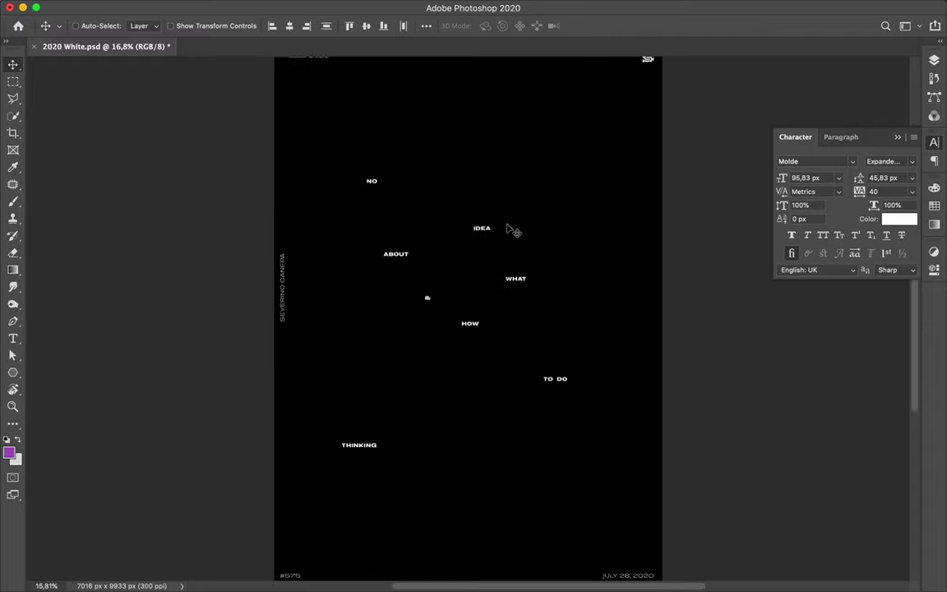
Step: Zoom in and switch to the Rectangle Tool, undoing an accidental triangle
{"action": "scroll", "coordinate": [510, 228], "scroll_direction": "up", "scroll_amount": 2}
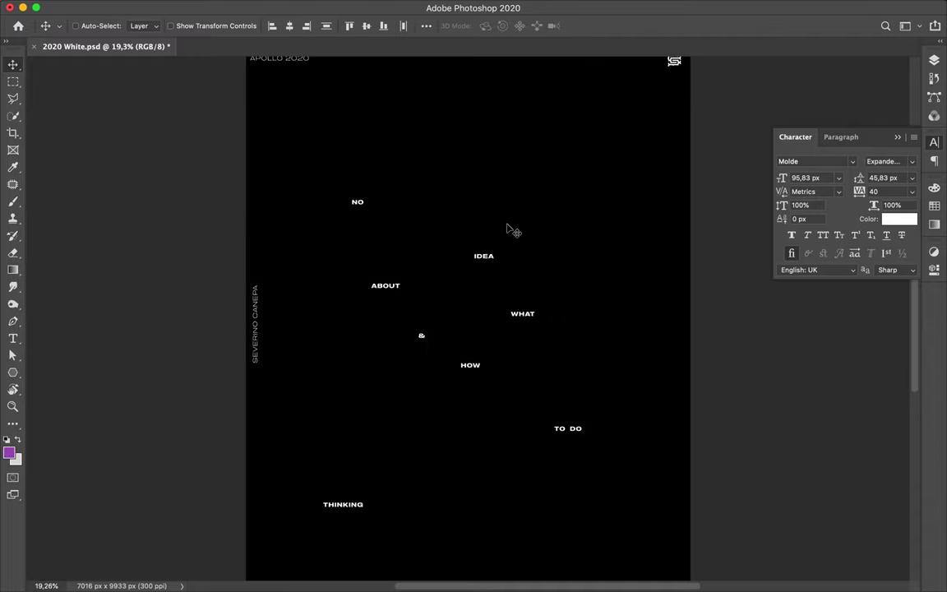
{"action": "scroll", "coordinate": [510, 229], "scroll_direction": "up", "scroll_amount": 2}
{"action": "scroll", "coordinate": [510, 229], "scroll_direction": "up", "scroll_amount": 3}
{"action": "scroll", "coordinate": [510, 228], "scroll_direction": "up", "scroll_amount": 2}
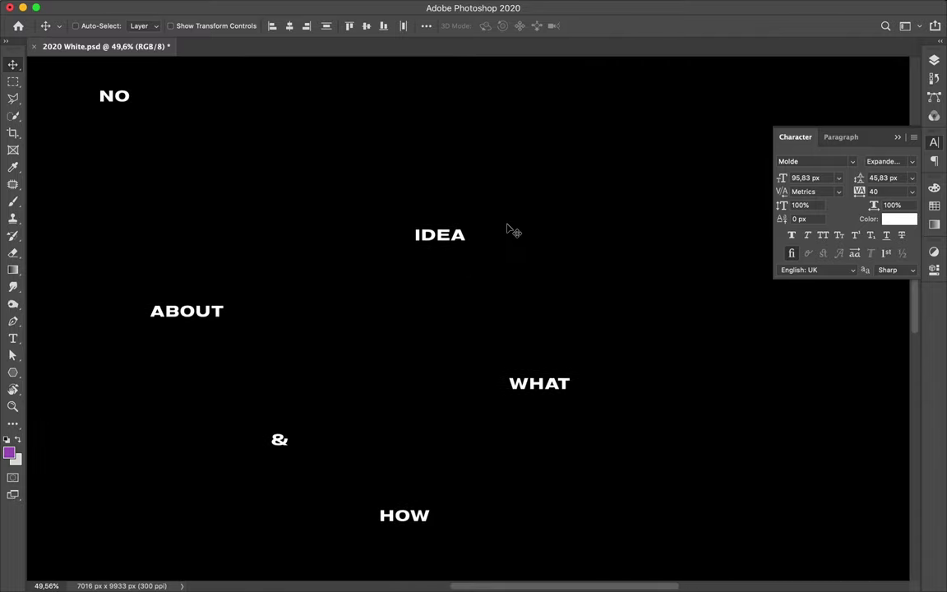
{"action": "key", "text": "u"}
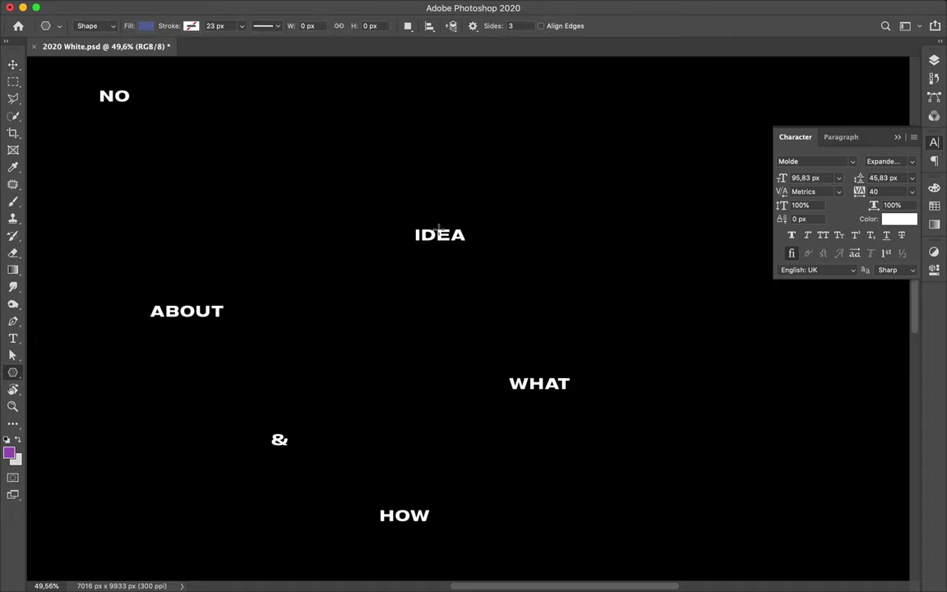
{"action": "left_click_drag", "start_coordinate": [440, 231], "coordinate": [472, 235]}
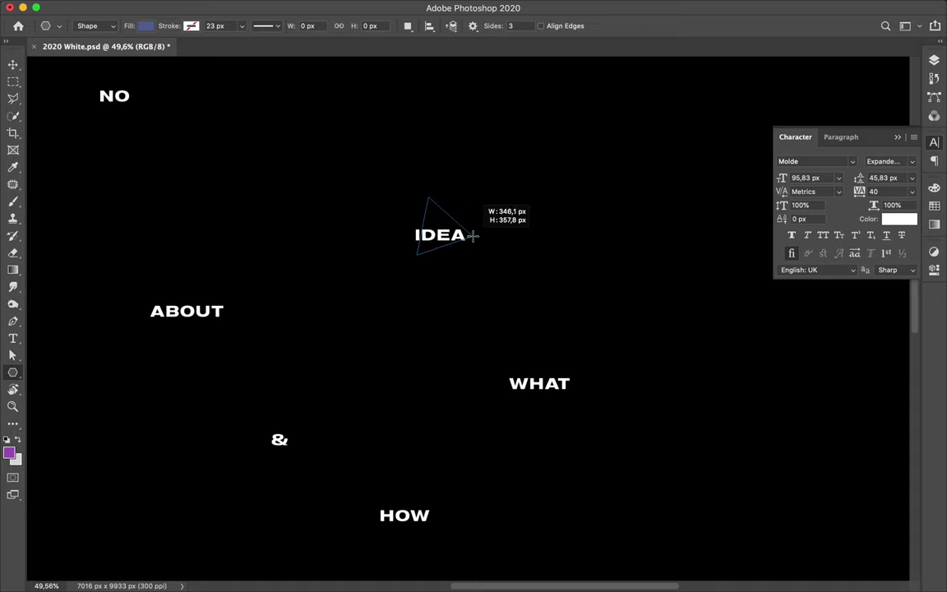
{"action": "key", "text": "ctrl+z"}
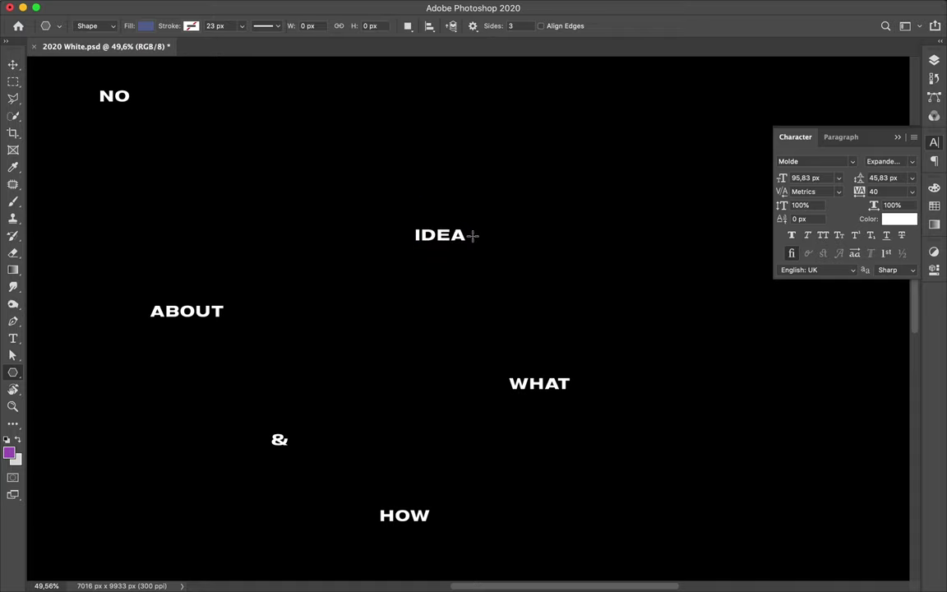
{"action": "right_click", "coordinate": [13, 373]}
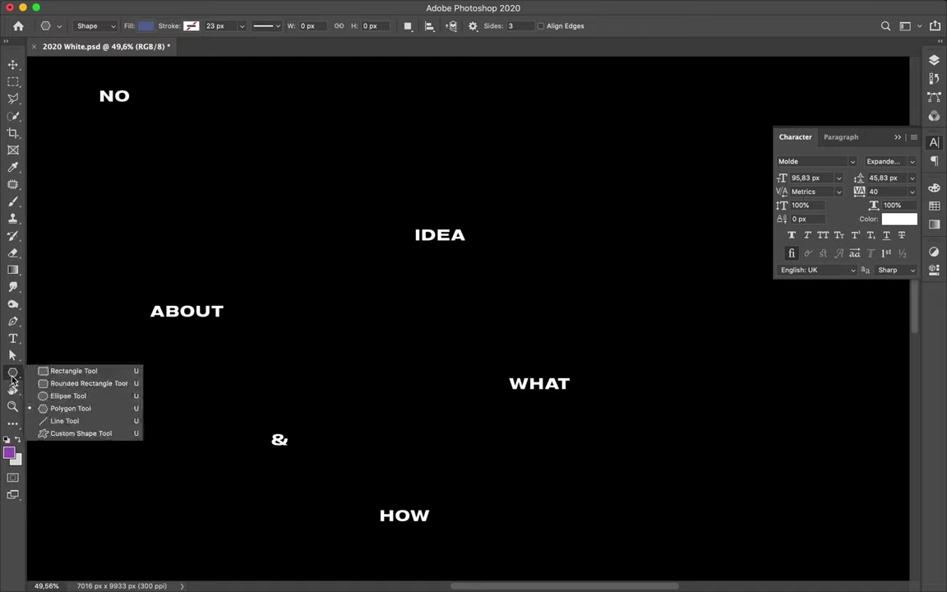
{"action": "left_click", "coordinate": [50, 334]}
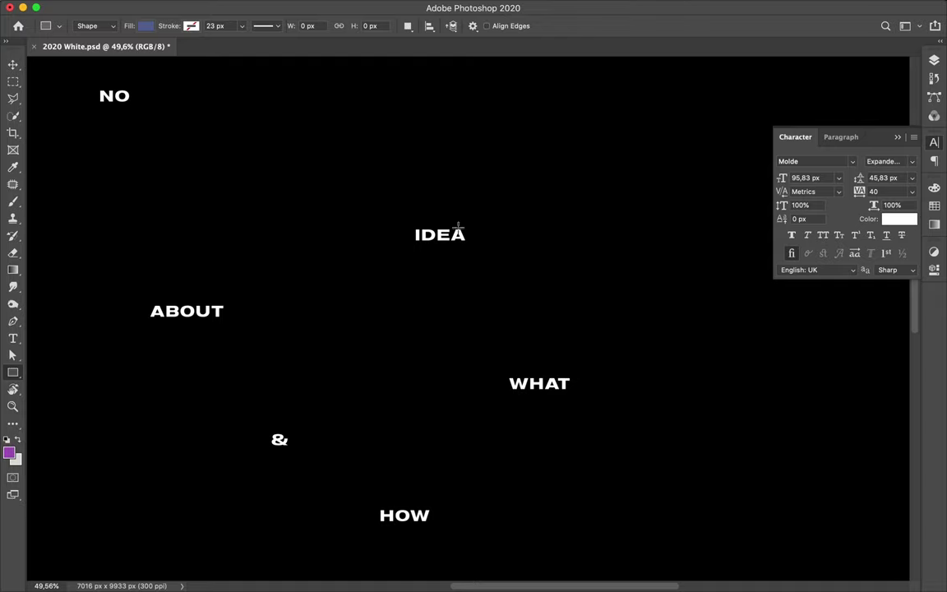
Step: Draw a blue rectangle over the A of IDEA
{"action": "scroll", "coordinate": [457, 229], "scroll_direction": "up", "scroll_amount": 1}
{"action": "scroll", "coordinate": [455, 229], "scroll_direction": "up", "scroll_amount": 3}
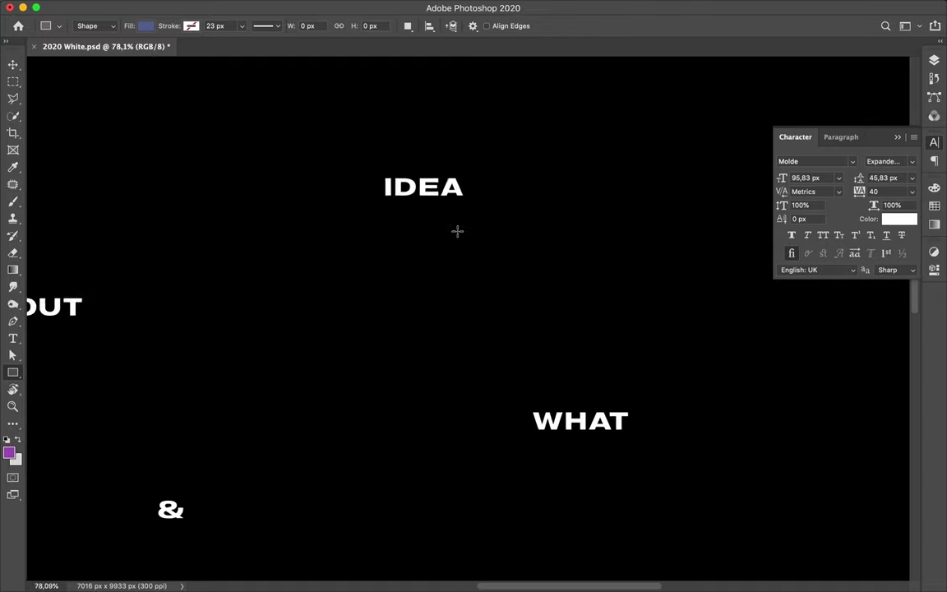
{"action": "scroll", "coordinate": [455, 230], "scroll_direction": "up", "scroll_amount": 1}
{"action": "scroll", "coordinate": [455, 230], "scroll_direction": "up", "scroll_amount": 1}
{"action": "scroll", "coordinate": [457, 230], "scroll_direction": "up", "scroll_amount": 1}
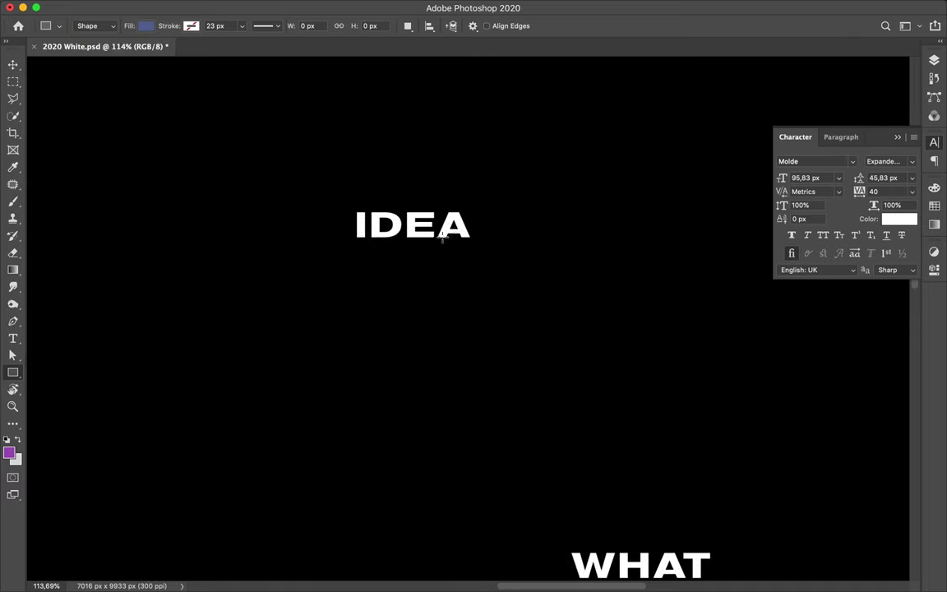
{"action": "left_click_drag", "start_coordinate": [442, 239], "coordinate": [474, 212]}
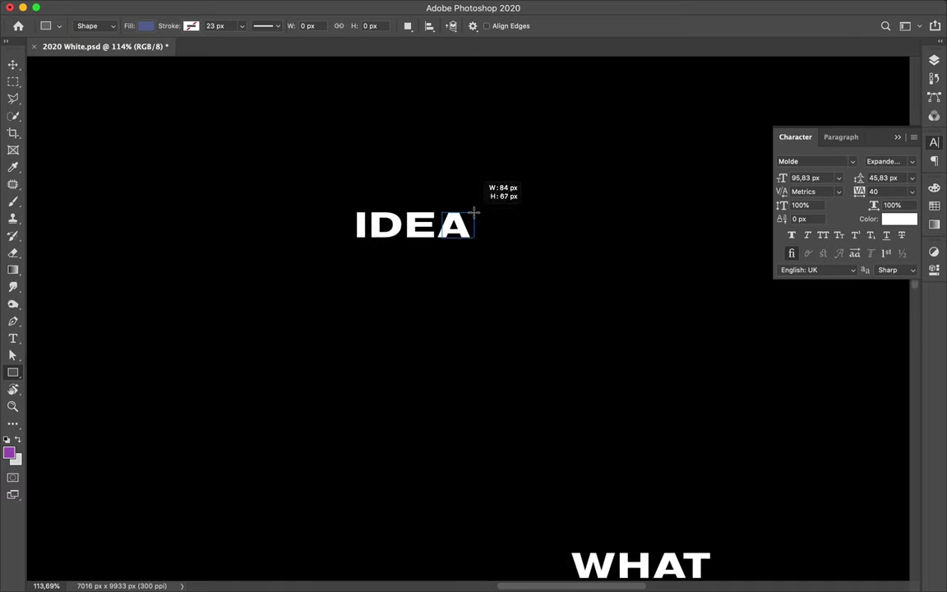
{"action": "left_click_drag", "start_coordinate": [474, 212], "coordinate": [474, 212]}
Step: Shorten Rectangle 2's height to match the letter height
{"action": "key", "text": "v"}
{"action": "scroll", "coordinate": [422, 248], "scroll_direction": "up", "scroll_amount": 1}
{"action": "scroll", "coordinate": [423, 248], "scroll_direction": "up", "scroll_amount": 1}
{"action": "scroll", "coordinate": [424, 252], "scroll_direction": "up", "scroll_amount": 2}
{"action": "key", "text": "ctrl+t"}
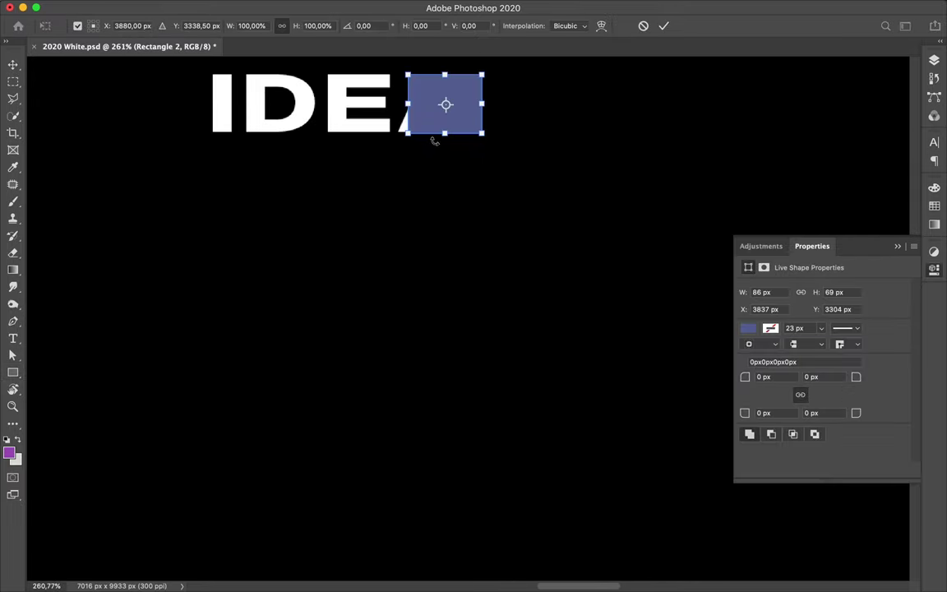
{"action": "left_click_drag", "start_coordinate": [444, 132], "coordinate": [444, 130]}
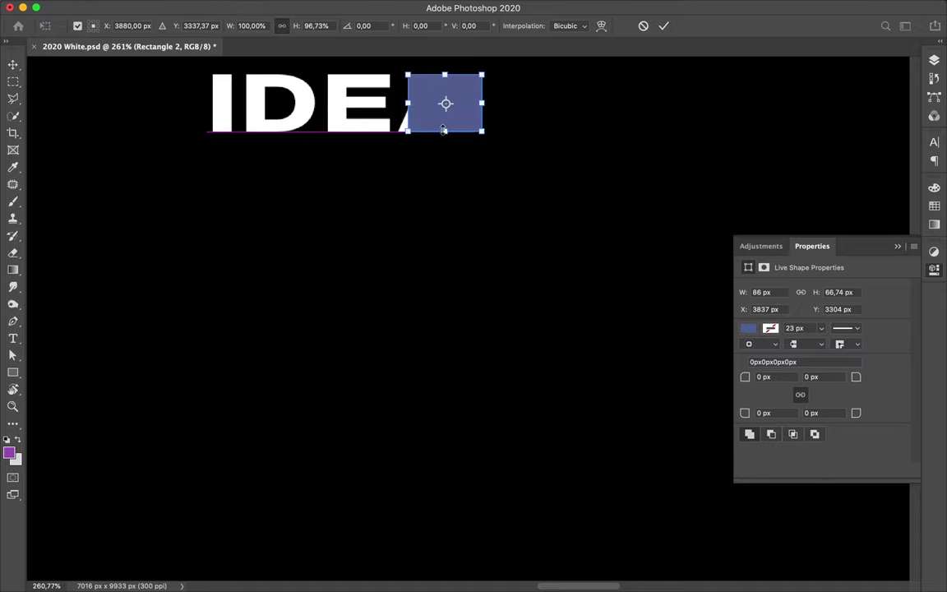
{"action": "scroll", "coordinate": [443, 130], "scroll_direction": "down", "scroll_amount": 3}
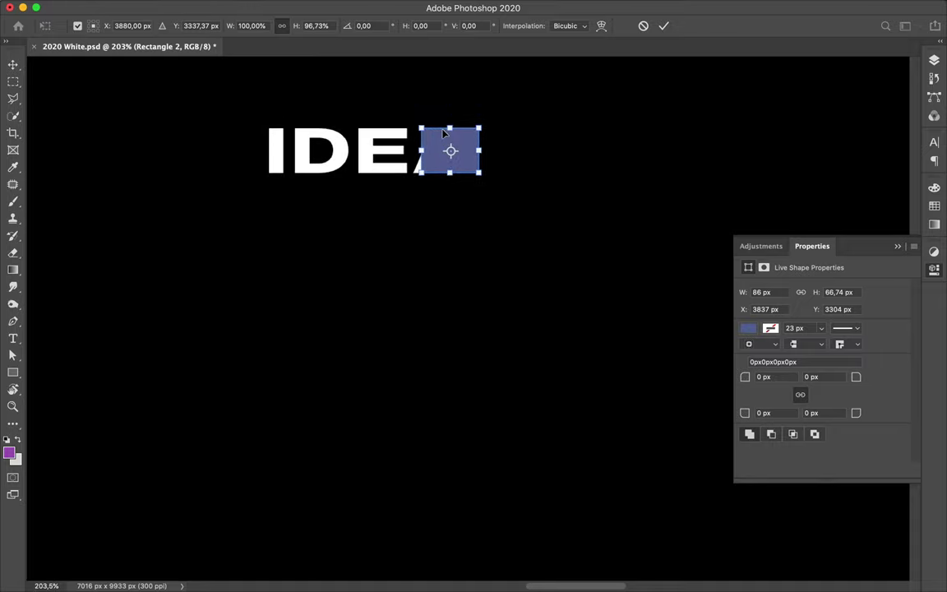
{"action": "scroll", "coordinate": [444, 131], "scroll_direction": "down", "scroll_amount": 2}
{"action": "scroll", "coordinate": [444, 132], "scroll_direction": "down", "scroll_amount": 1}
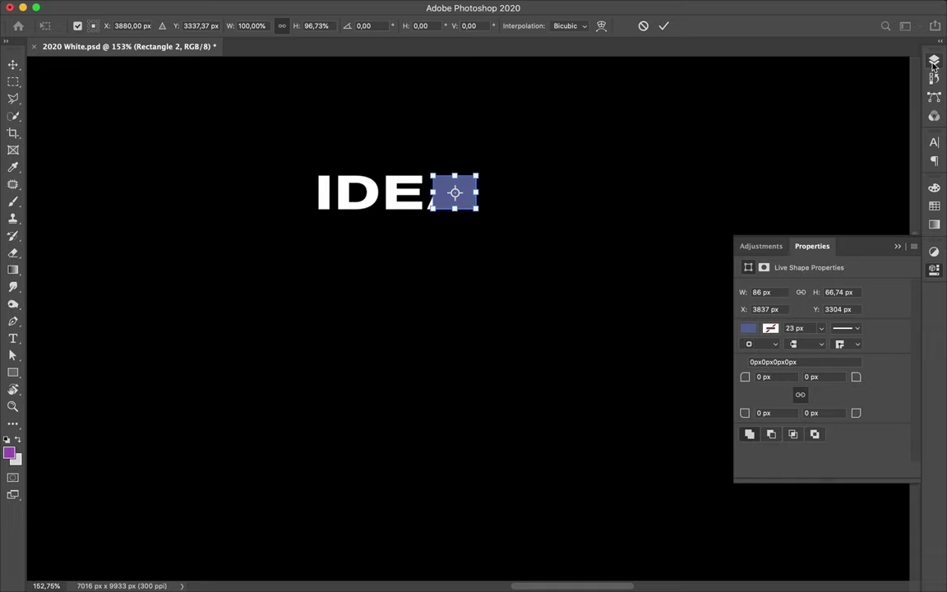
{"action": "left_click", "coordinate": [933, 60]}
{"action": "left_click", "coordinate": [935, 143]}
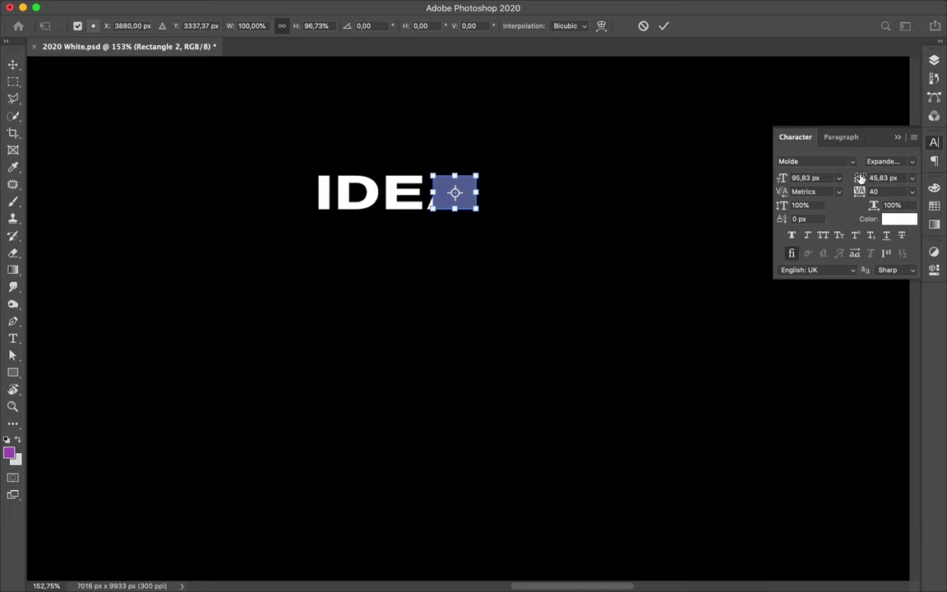
{"action": "left_click", "coordinate": [933, 205]}
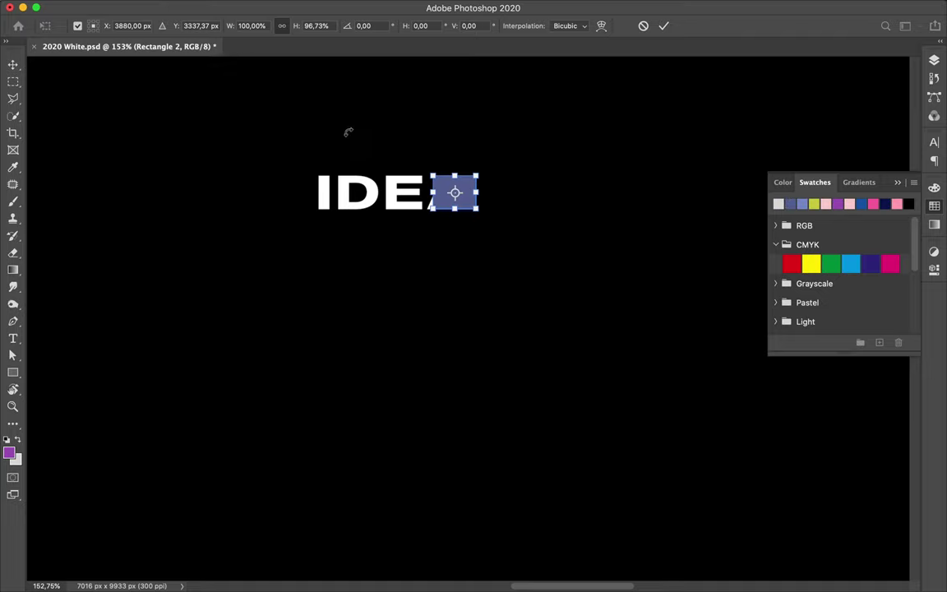
{"action": "double_click", "coordinate": [452, 194]}
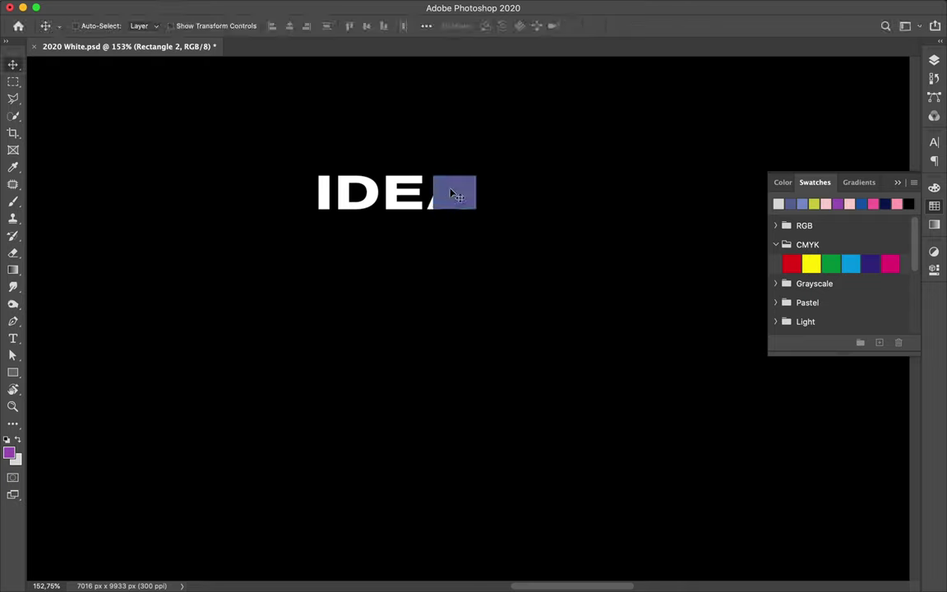
Step: Give Rectangle 2 a near-white #e2e3e6 fill
{"action": "key", "text": "a"}
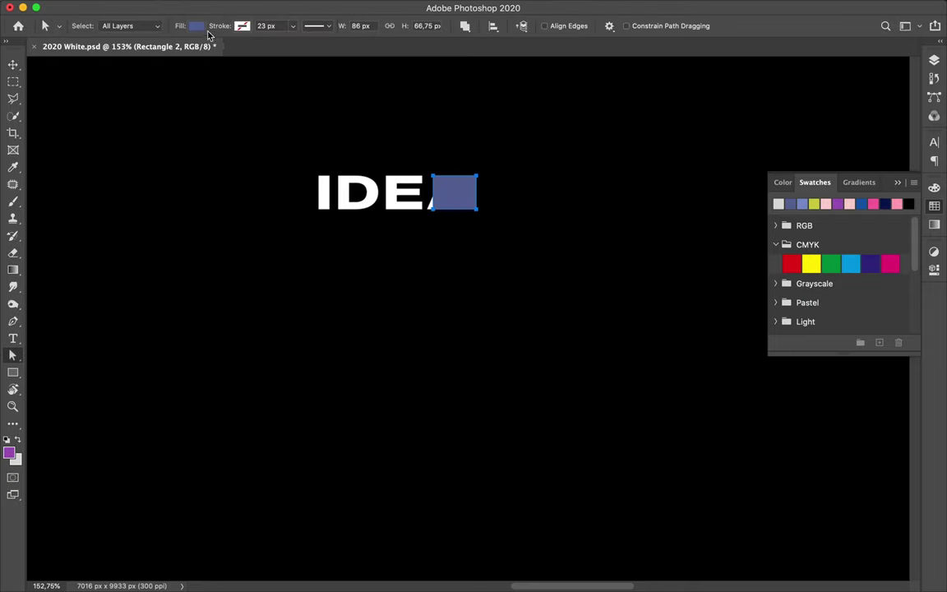
{"action": "left_click", "coordinate": [198, 26]}
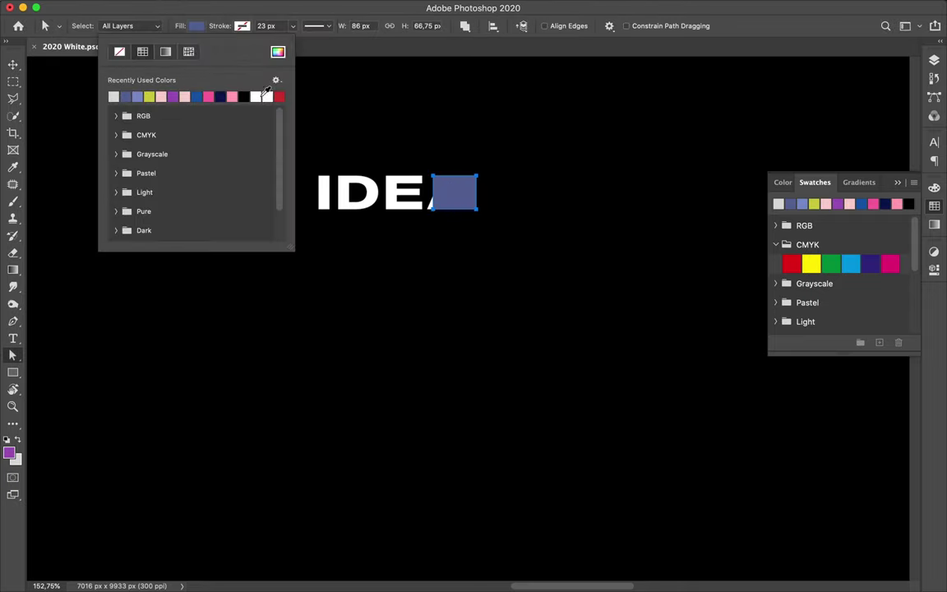
{"action": "left_click", "coordinate": [278, 52]}
{"action": "left_click", "coordinate": [601, 329]}
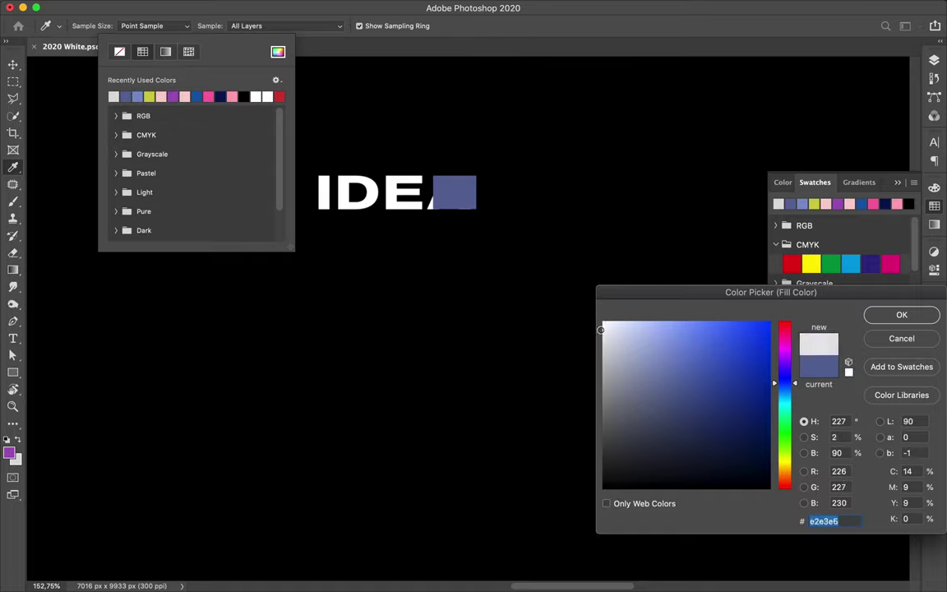
{"action": "left_click", "coordinate": [919, 315]}
{"action": "key", "text": "v"}
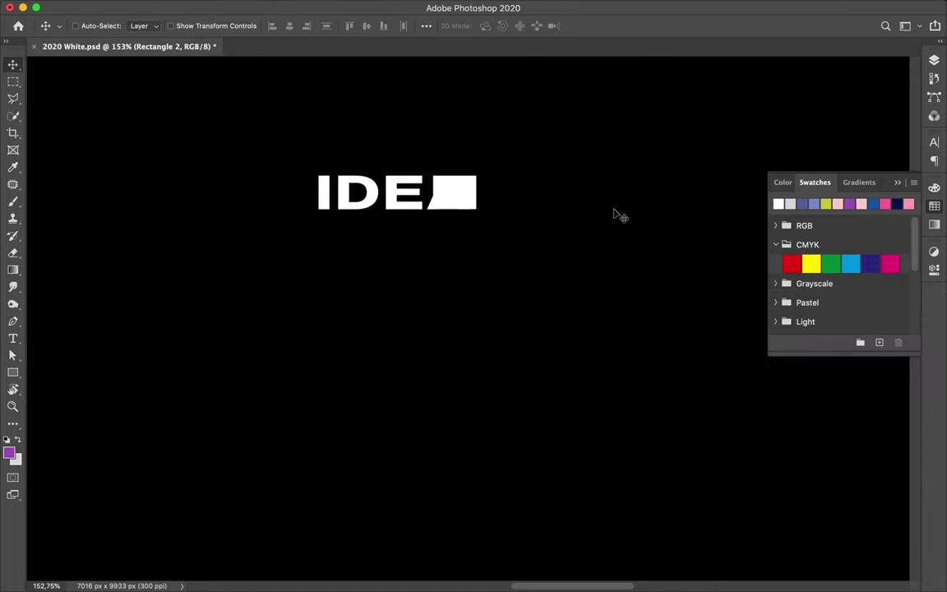
Step: Fit the poster on screen and move the white block right of IDEA
{"action": "scroll", "coordinate": [559, 195], "scroll_direction": "down", "scroll_amount": 2}
{"action": "scroll", "coordinate": [561, 190], "scroll_direction": "down", "scroll_amount": 3}
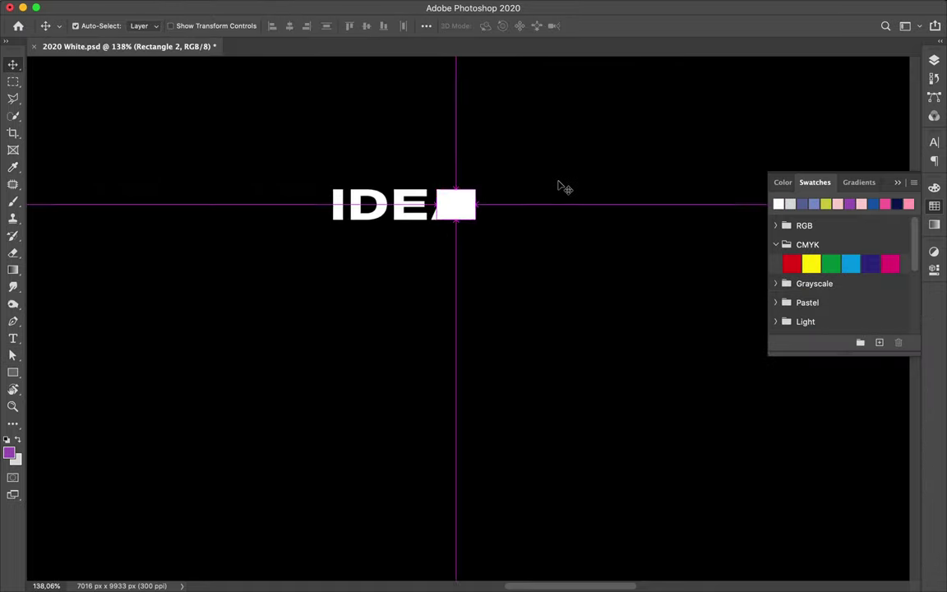
{"action": "key", "text": "super+0"}
{"action": "scroll", "coordinate": [558, 186], "scroll_direction": "up", "scroll_amount": 3}
{"action": "scroll", "coordinate": [558, 187], "scroll_direction": "right", "scroll_amount": 3}
{"action": "left_click_drag", "start_coordinate": [383, 181], "coordinate": [510, 180]}
Step: Stretch the white block into a long bar and duplicate it left of IDEA
{"action": "key", "text": "super+t"}
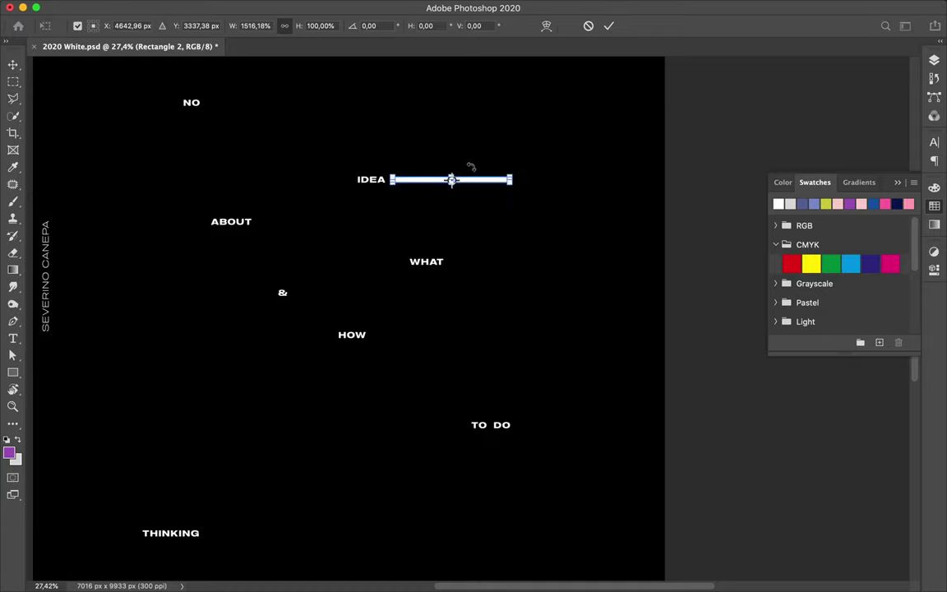
{"action": "key", "text": "Return"}
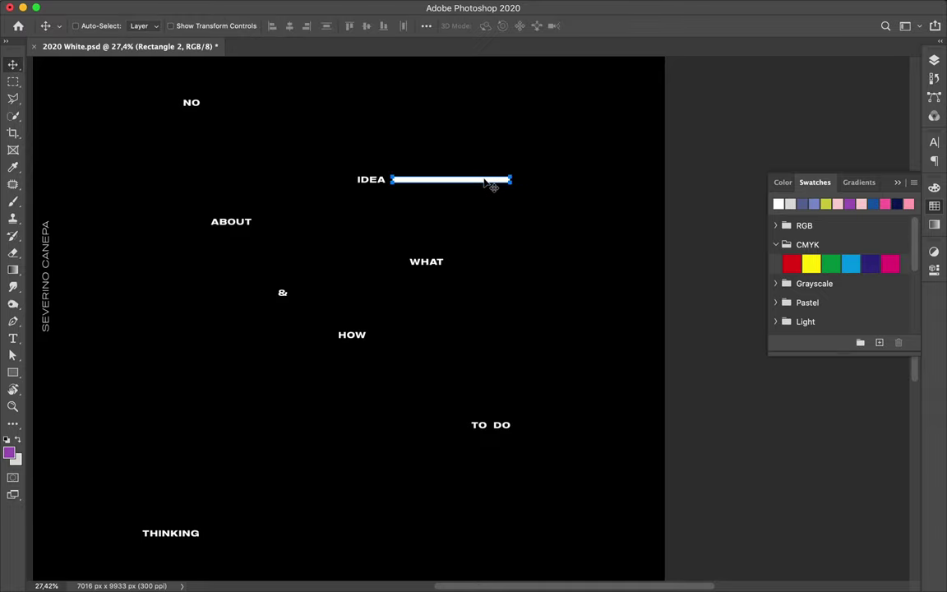
{"action": "left_click_drag", "start_coordinate": [478, 182], "coordinate": [332, 193]}
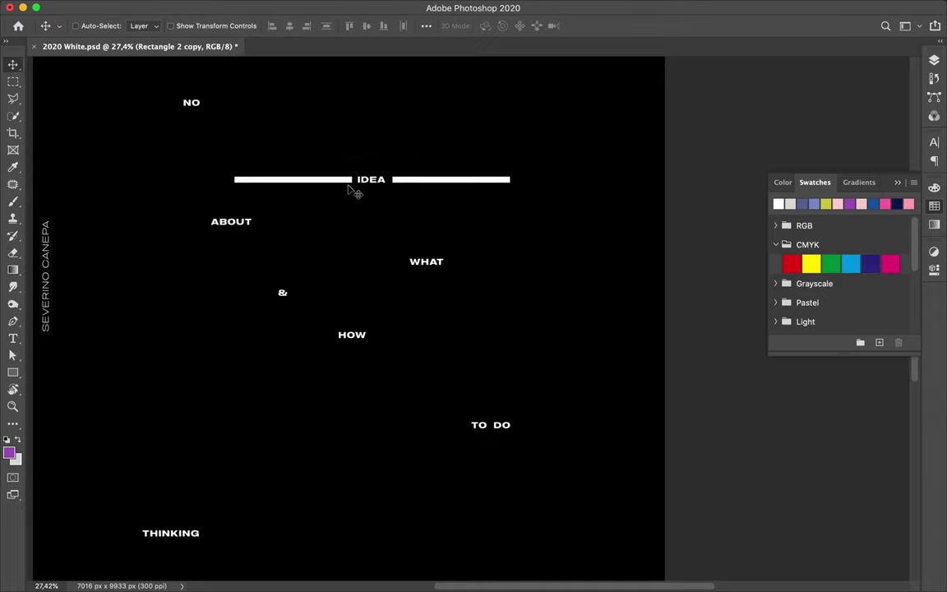
{"action": "scroll", "coordinate": [345, 191], "scroll_direction": "up", "scroll_amount": 5}
{"action": "scroll", "coordinate": [349, 190], "scroll_direction": "up", "scroll_amount": 4}
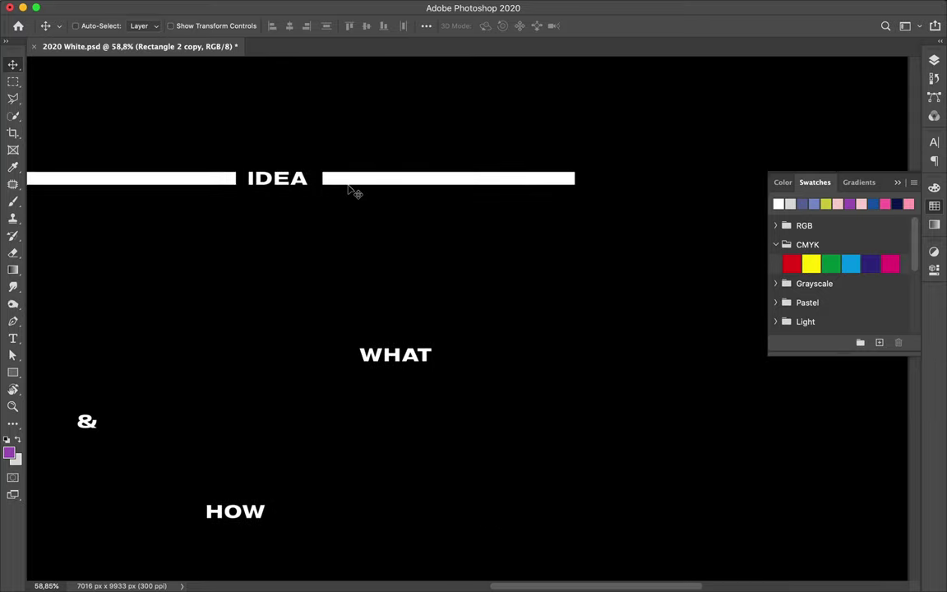
Step: Nudge the right IDEA bar slightly left and check its transform
{"action": "left_click", "coordinate": [351, 181], "text": "ctrl"}
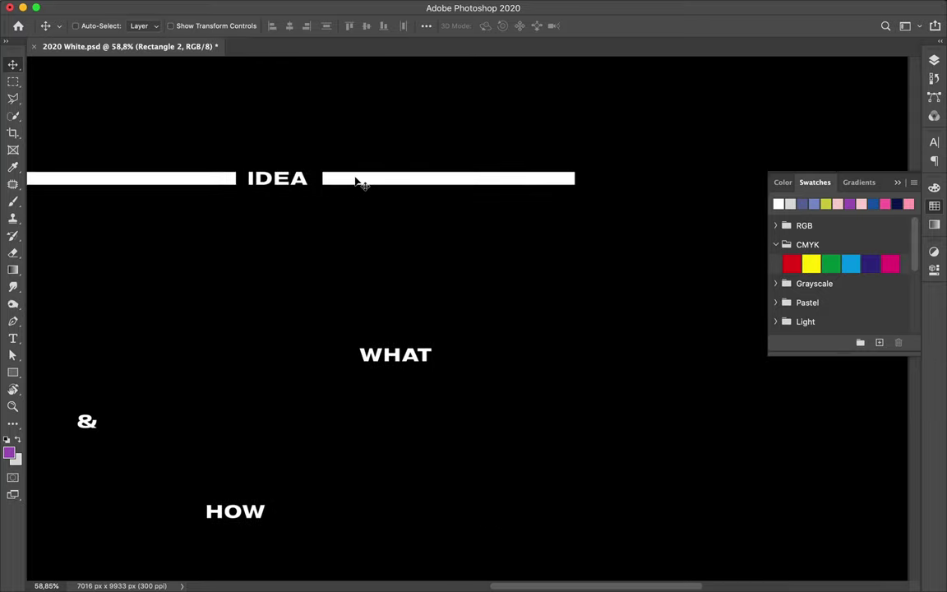
{"action": "key", "text": "Left"}
{"action": "key", "text": "Left"}
{"action": "key", "text": "Left"}
{"action": "scroll", "coordinate": [97, 131], "scroll_direction": "left", "scroll_amount": 3}
{"action": "scroll", "coordinate": [97, 131], "scroll_direction": "down", "scroll_amount": 3}
{"action": "key", "text": "ctrl+t"}
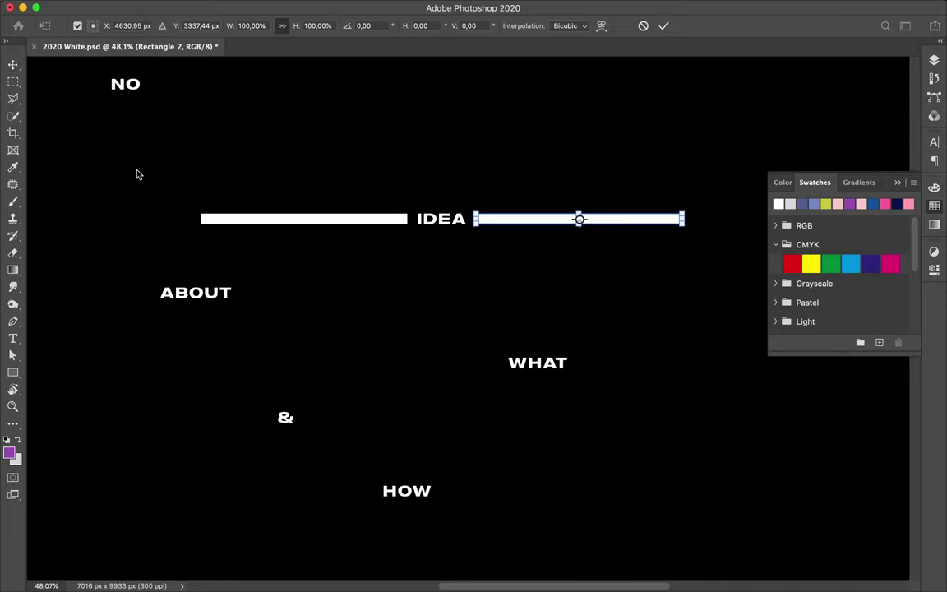
{"action": "key", "text": "Return"}
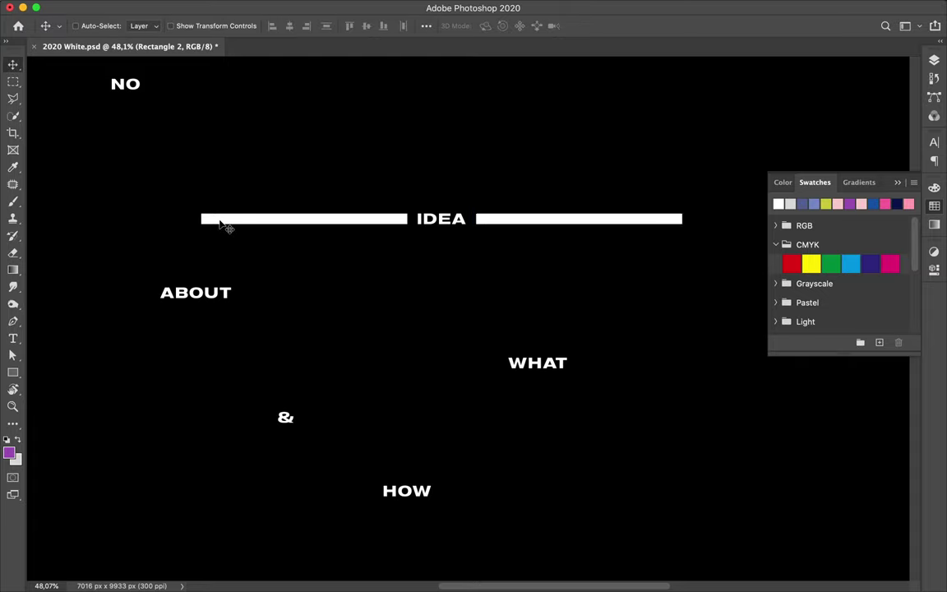
{"action": "left_click", "coordinate": [220, 223], "text": "alt"}
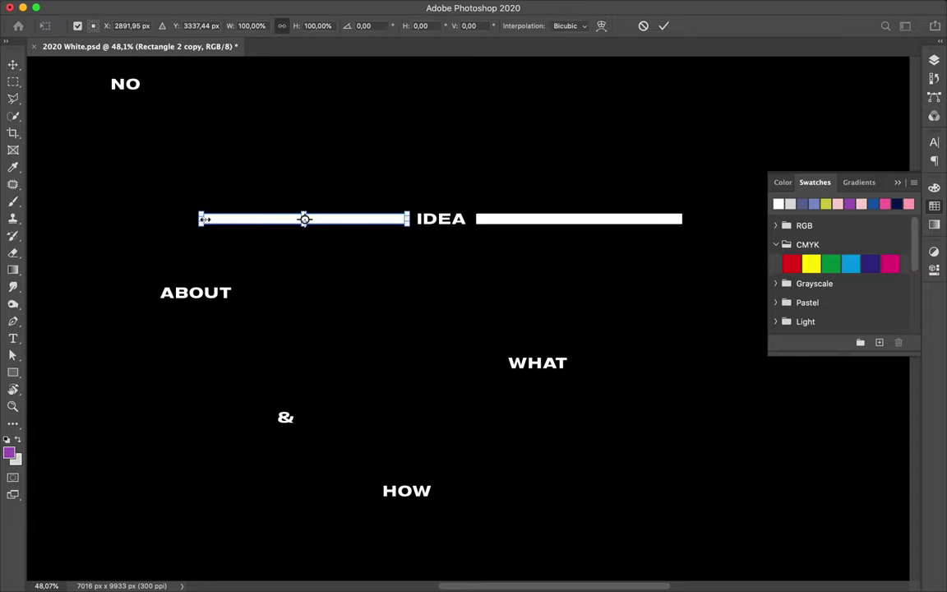
Step: Extend the left IDEA bar to NO's left edge and place a bar copy beside NO
{"action": "left_click_drag", "start_coordinate": [204, 219], "coordinate": [113, 219]}
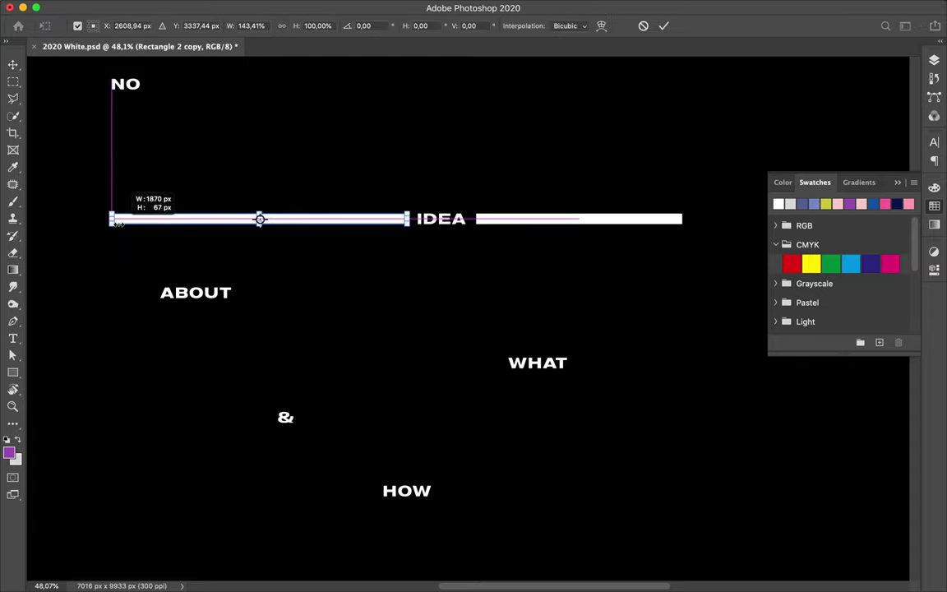
{"action": "scroll", "coordinate": [117, 222], "scroll_direction": "down", "scroll_amount": 3}
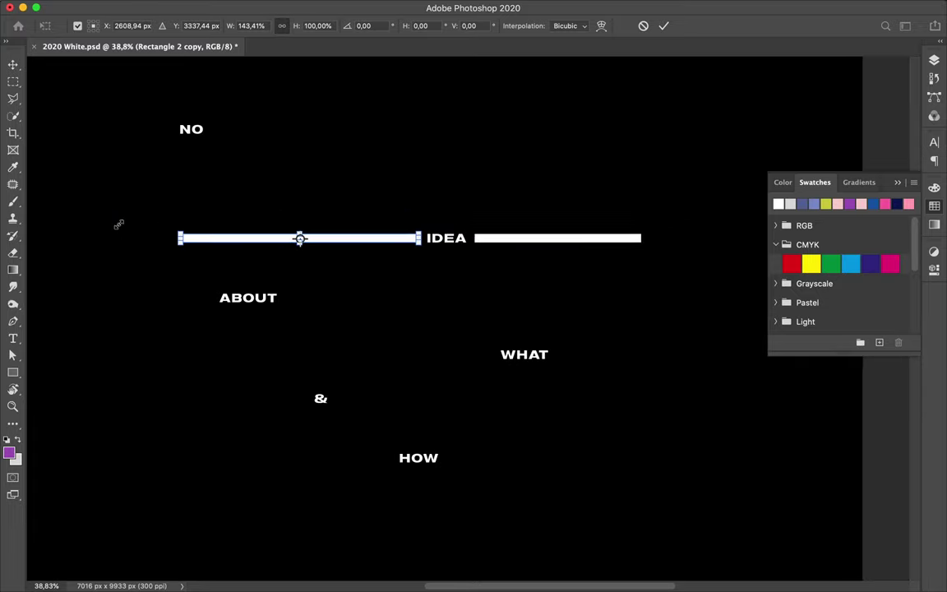
{"action": "scroll", "coordinate": [117, 222], "scroll_direction": "up", "scroll_amount": 2}
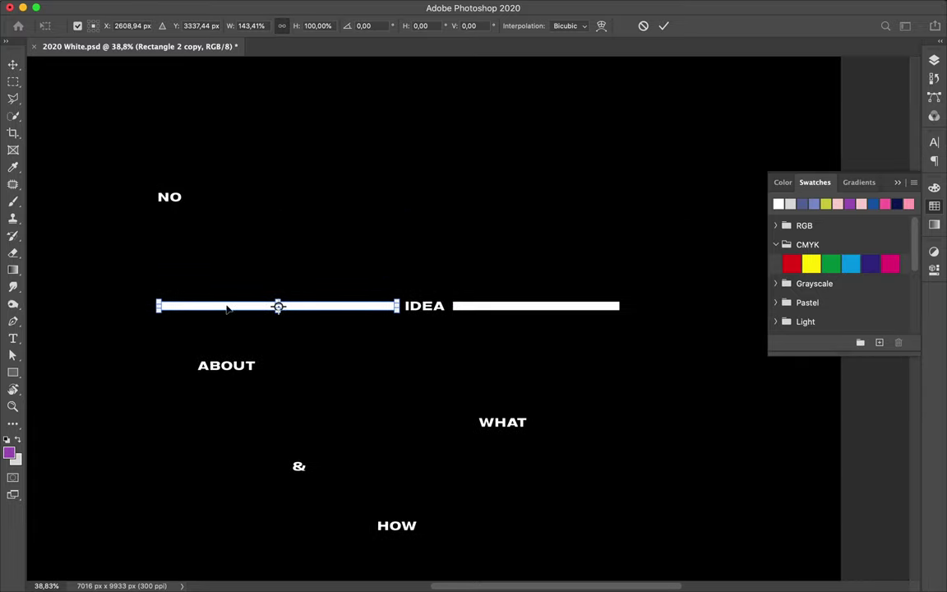
{"action": "key", "text": "Return"}
{"action": "left_click_drag", "start_coordinate": [227, 308], "coordinate": [256, 200]}
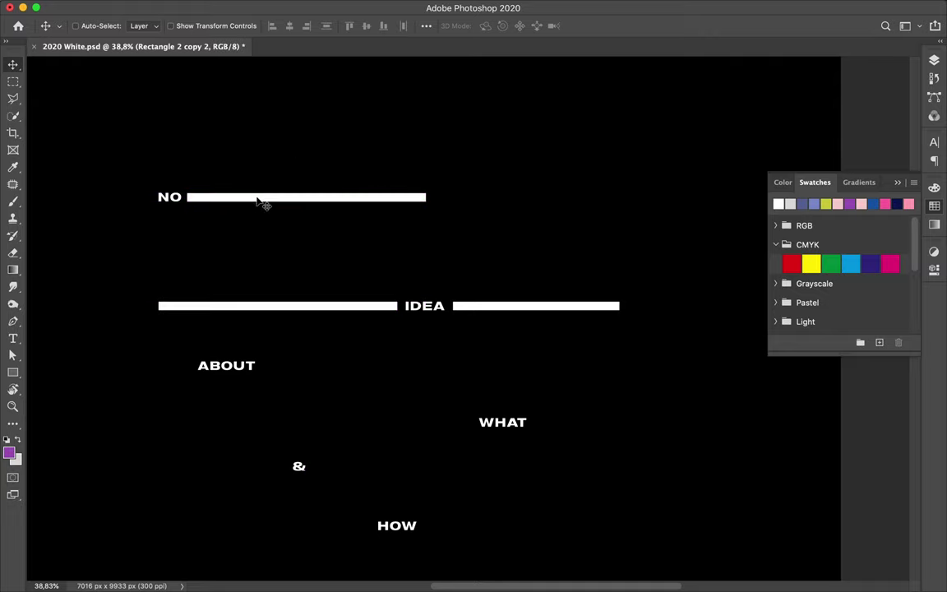
{"action": "key", "text": "ctrl+t"}
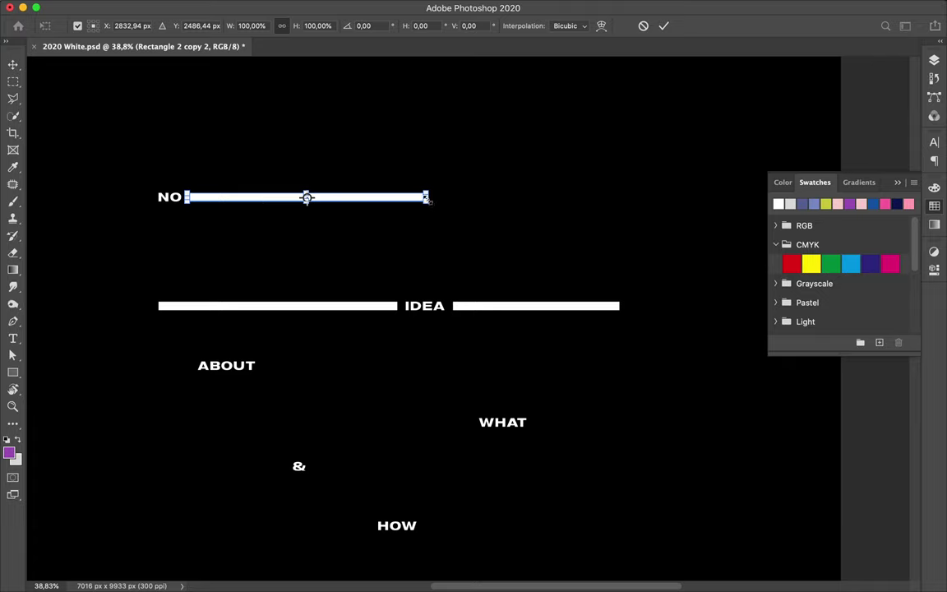
Step: Stretch the bar beside NO so its right end meets the IDEA bar's end
{"action": "left_click_drag", "start_coordinate": [427, 197], "coordinate": [616, 198]}
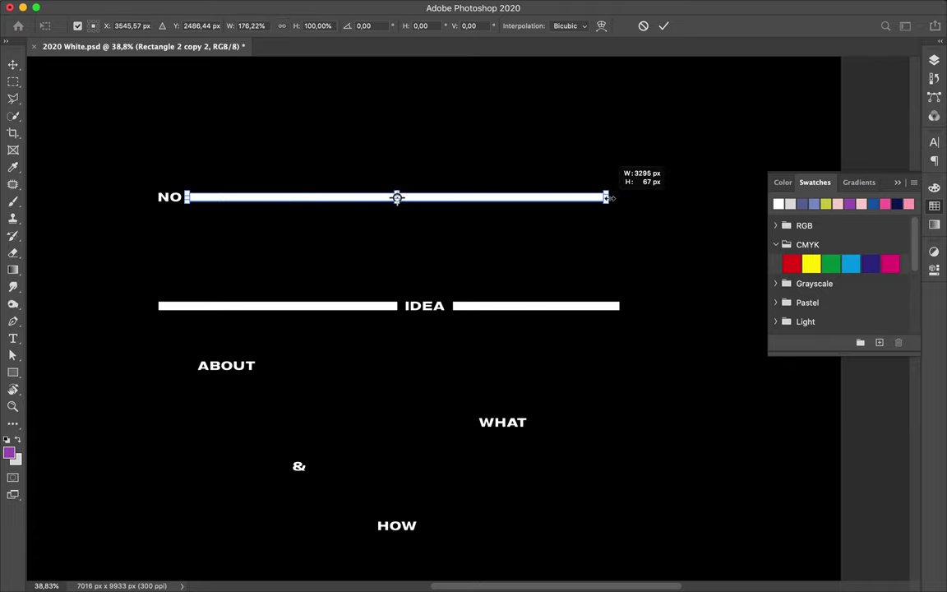
{"action": "scroll", "coordinate": [506, 189], "scroll_direction": "down", "scroll_amount": 1}
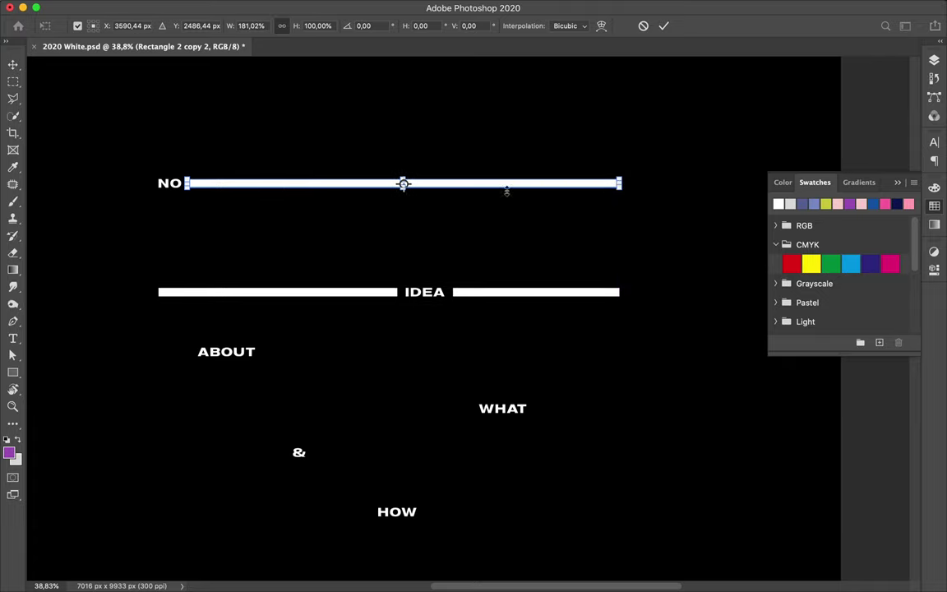
{"action": "scroll", "coordinate": [507, 191], "scroll_direction": "down", "scroll_amount": 2}
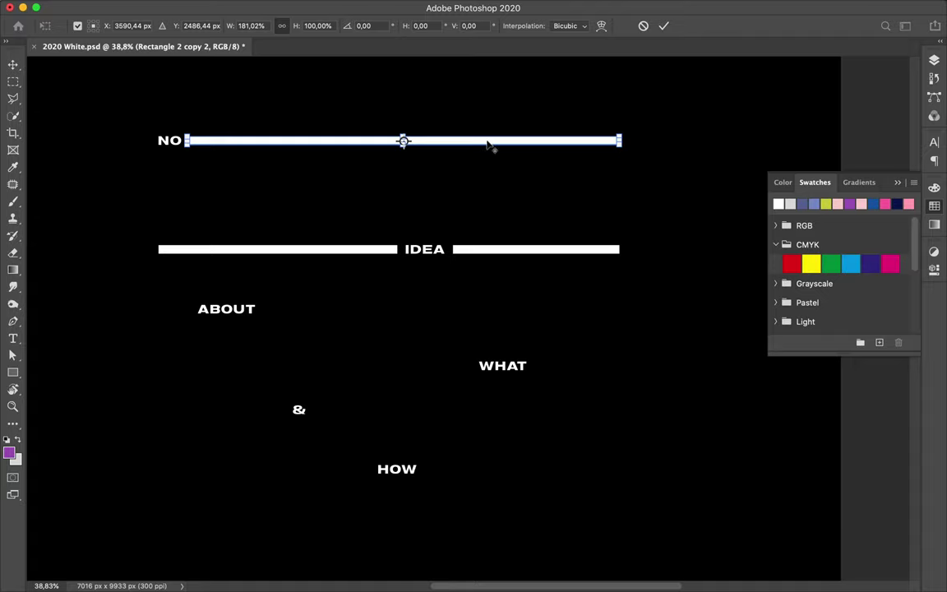
{"action": "left_click_drag", "start_coordinate": [487, 145], "coordinate": [531, 228]}
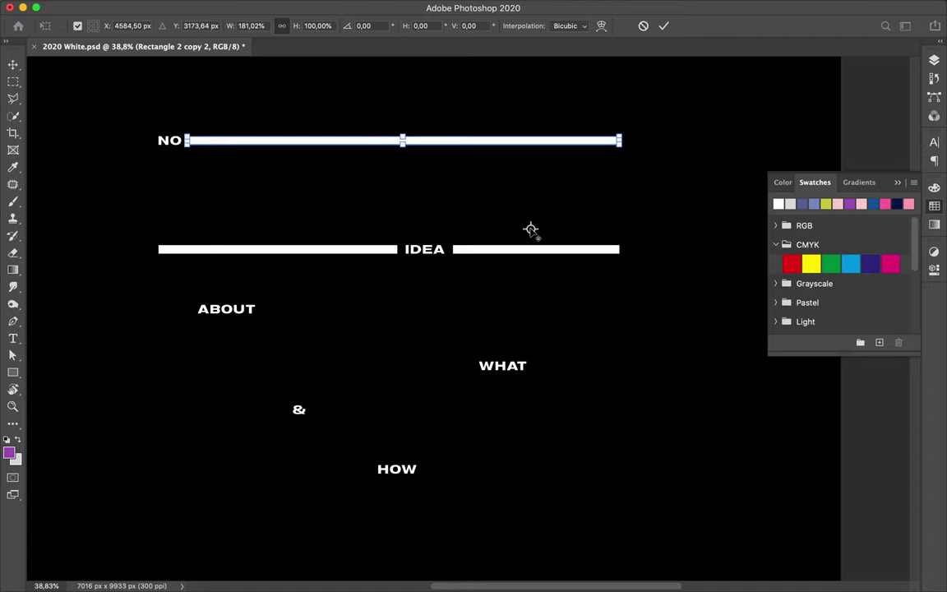
{"action": "key", "text": "Return"}
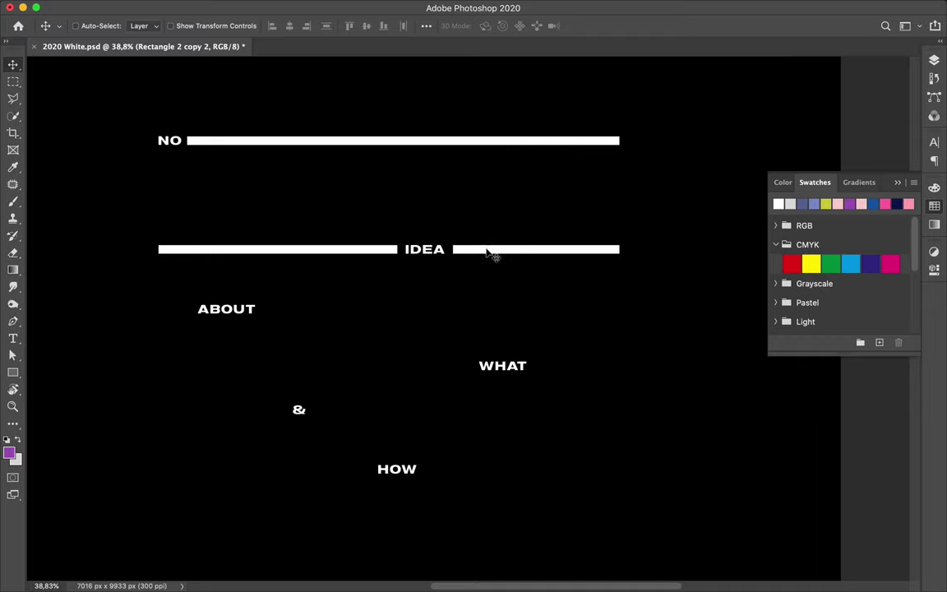
Step: Adjust the right IDEA bar, widening it to 1311.63 px
{"action": "left_click", "coordinate": [488, 252]}
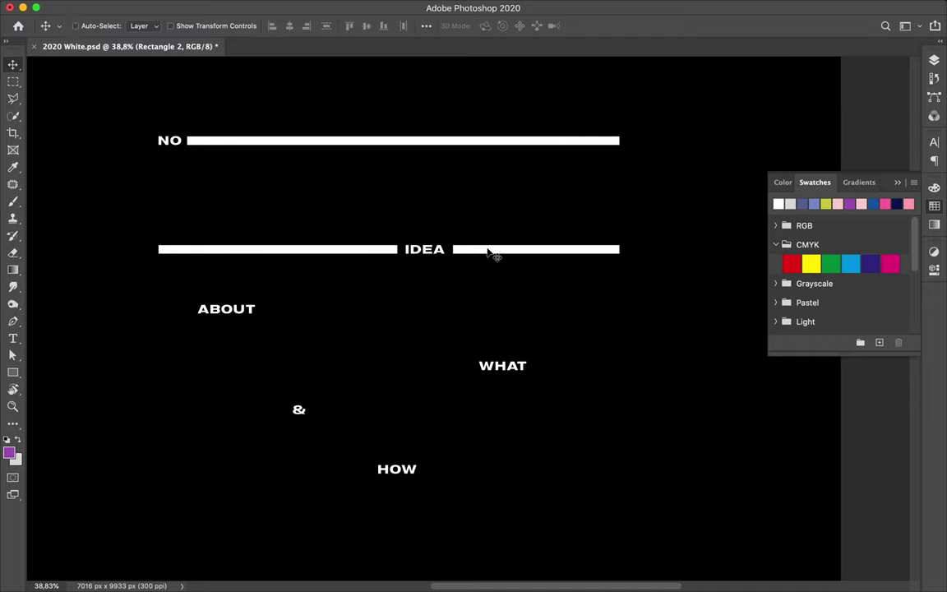
{"action": "key", "text": "a"}
{"action": "left_click_drag", "start_coordinate": [451, 239], "coordinate": [468, 267]}
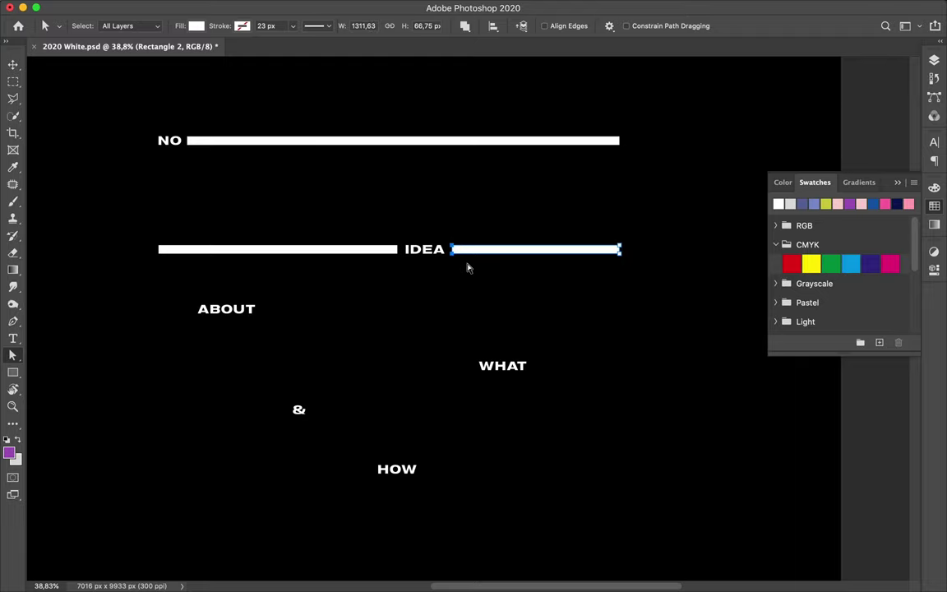
{"action": "left_click", "coordinate": [450, 212]}
{"action": "key", "text": "v"}
{"action": "left_click_drag", "start_coordinate": [415, 145], "coordinate": [427, 229]}
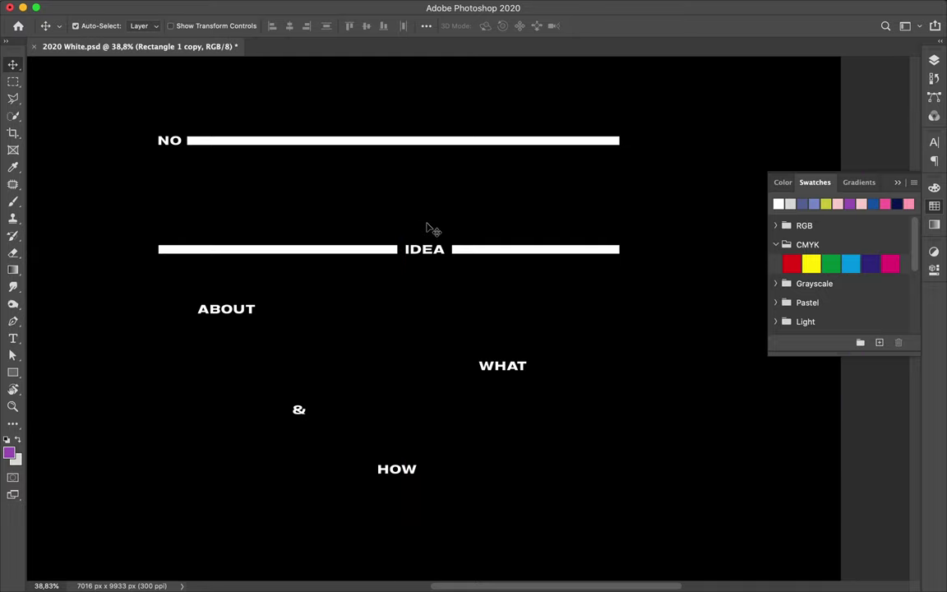
{"action": "key", "text": "ctrl+t"}
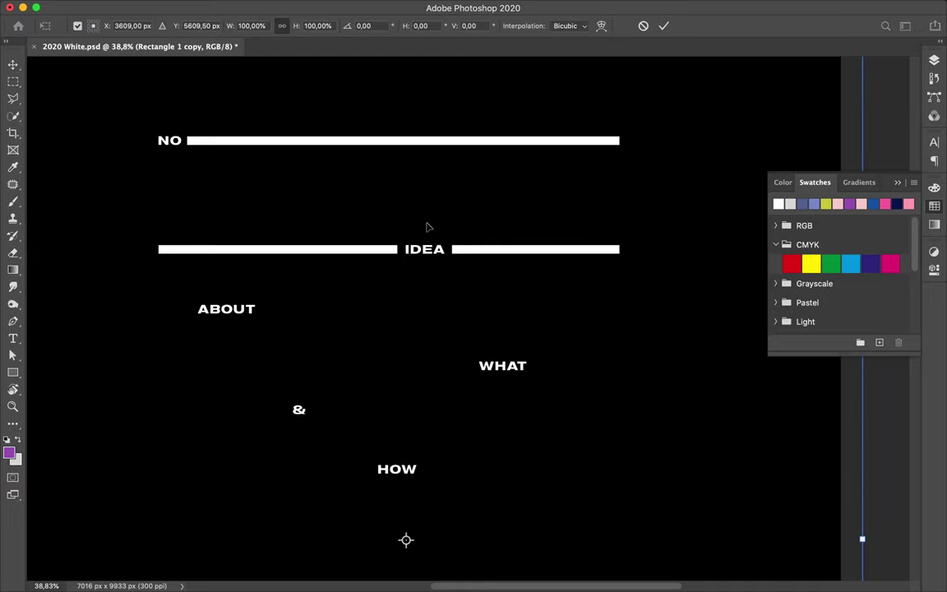
{"action": "key", "text": "Return"}
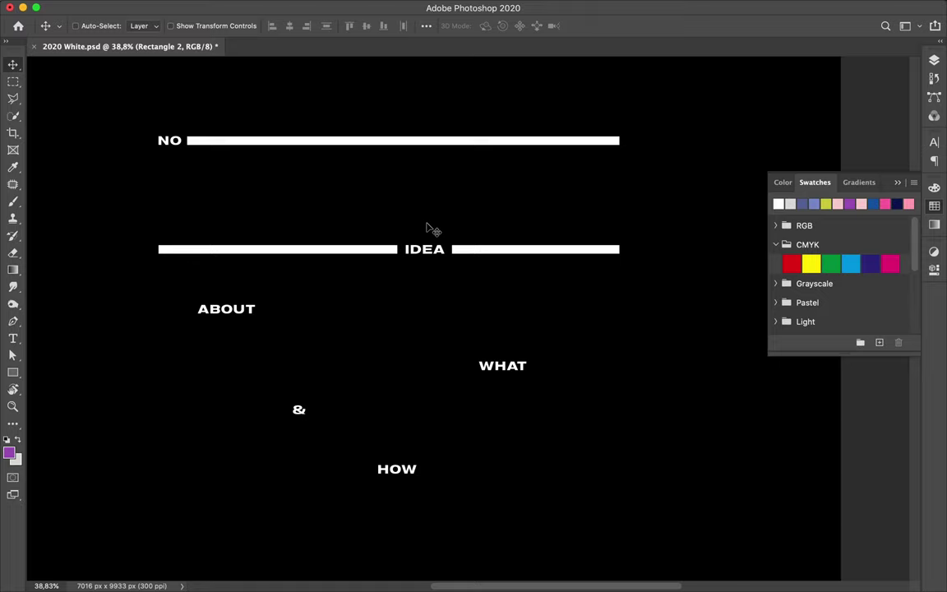
{"action": "left_click", "coordinate": [934, 57]}
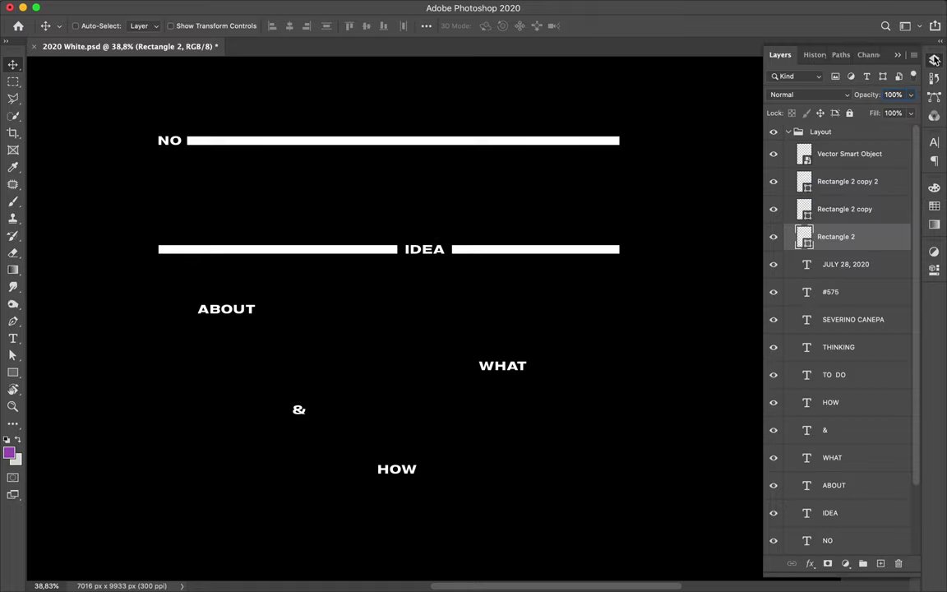
Step: Move the three Rectangle 2 bar layers to just above Rectangle 1
{"action": "scroll", "coordinate": [877, 178], "scroll_direction": "down", "scroll_amount": 3}
{"action": "scroll", "coordinate": [877, 178], "scroll_direction": "up", "scroll_amount": 3}
{"action": "left_click", "coordinate": [857, 184]}
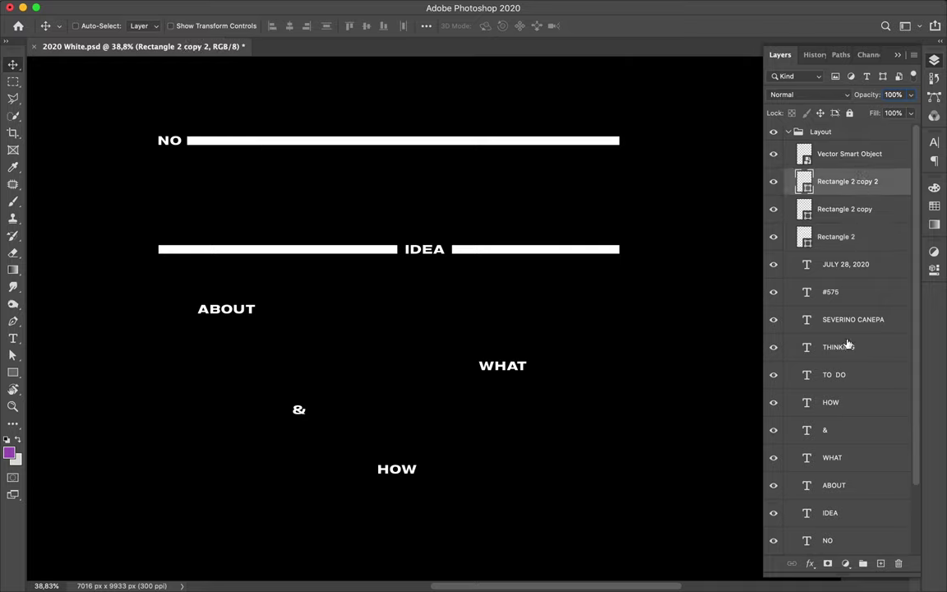
{"action": "left_click", "coordinate": [835, 240], "text": "shift"}
{"action": "scroll", "coordinate": [835, 244], "scroll_direction": "down", "scroll_amount": 3}
{"action": "left_click_drag", "start_coordinate": [828, 166], "coordinate": [842, 508]}
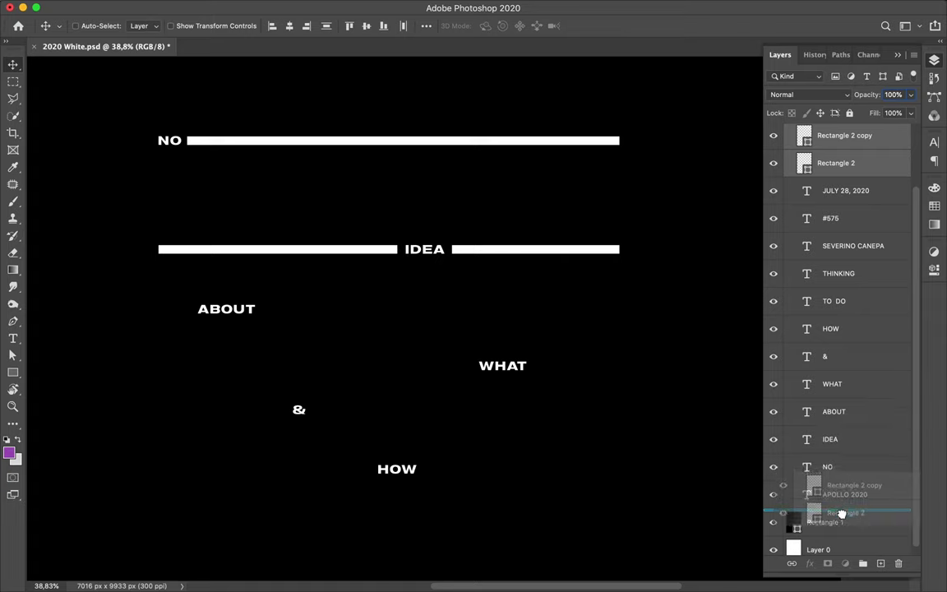
{"action": "left_click_drag", "start_coordinate": [841, 507], "coordinate": [842, 511]}
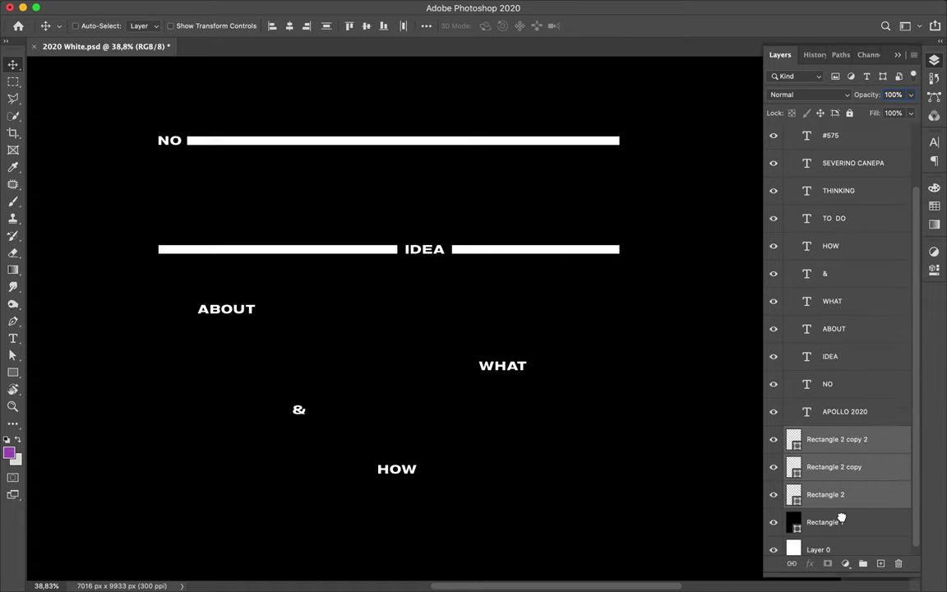
Step: Move the THINKING-through-NO word layers below APOLLO 2020
{"action": "left_click", "coordinate": [834, 385]}
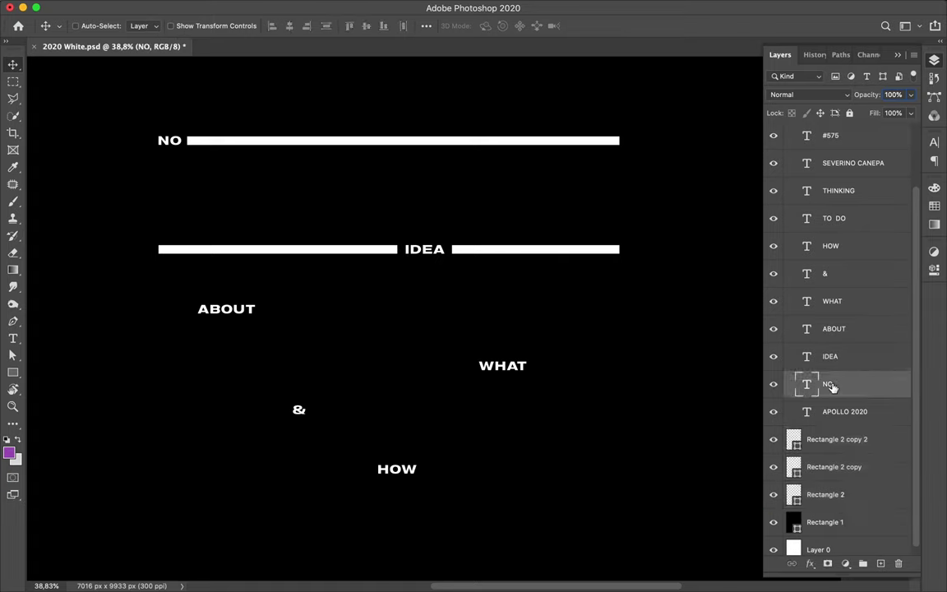
{"action": "left_click", "coordinate": [833, 190], "text": "shift"}
{"action": "left_click_drag", "start_coordinate": [834, 190], "coordinate": [828, 434]}
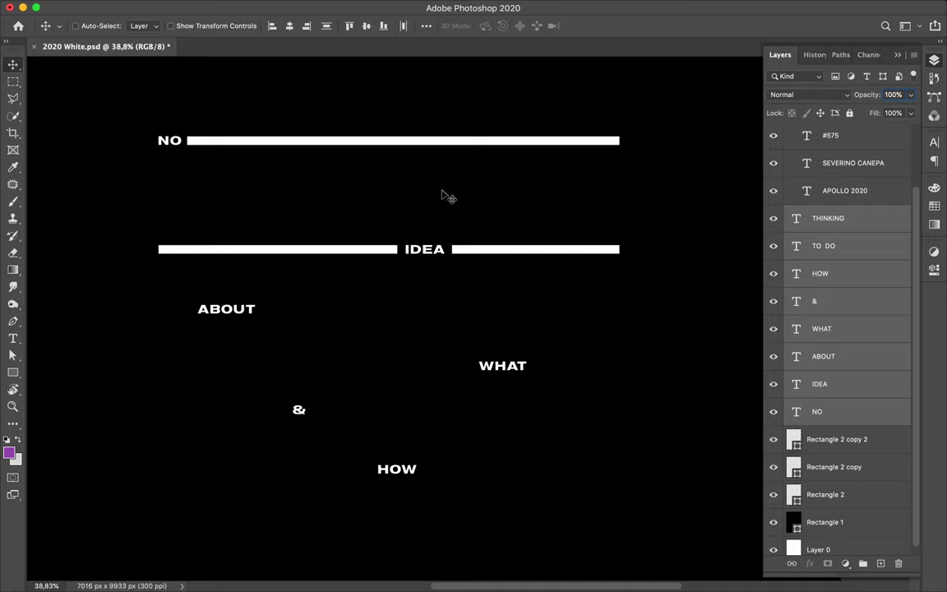
Step: Drag the bar beside NO down toward ABOUT
{"action": "key", "text": "ctrl"}
{"action": "left_click", "coordinate": [416, 142]}
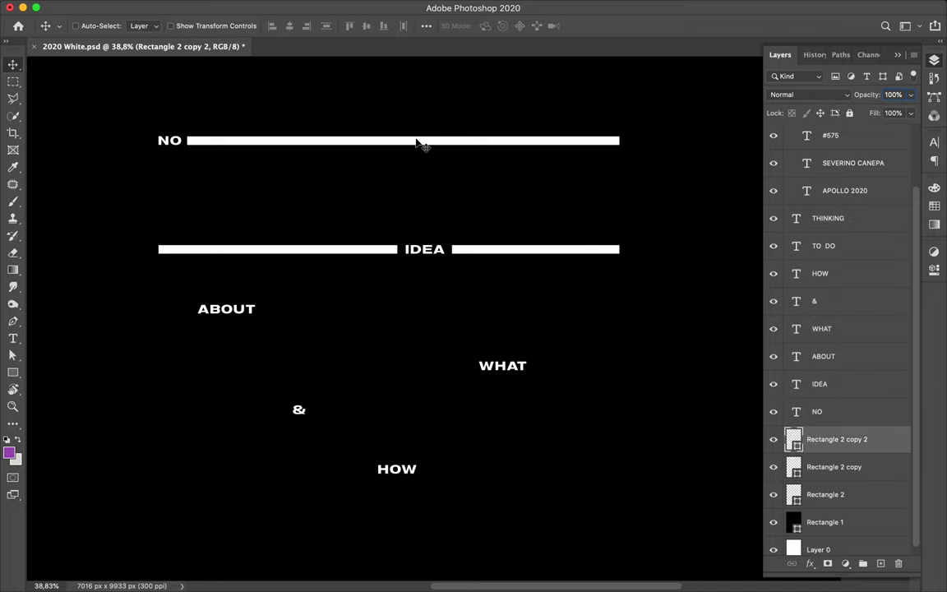
{"action": "left_click_drag", "start_coordinate": [417, 141], "coordinate": [491, 310]}
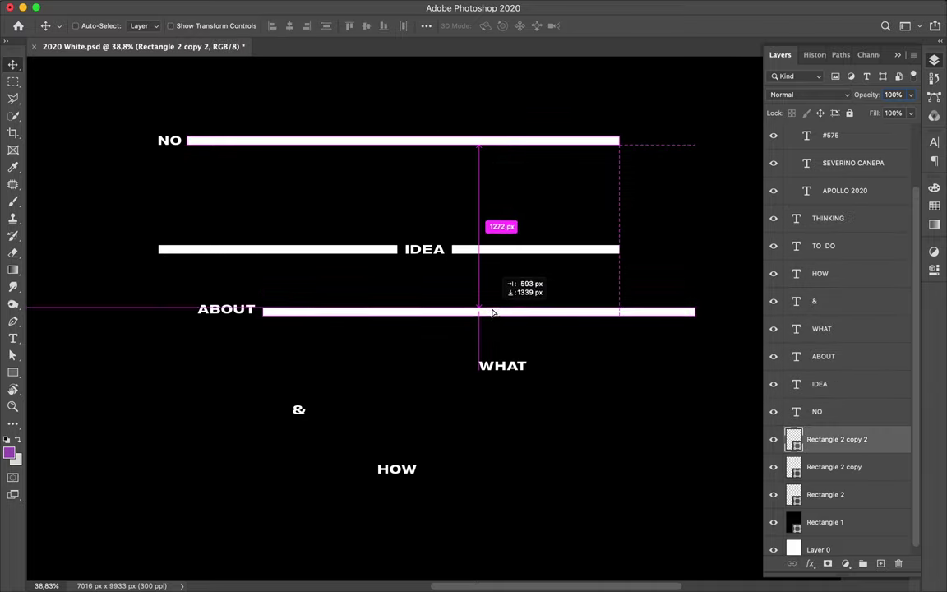
Step: Duplicate a bar onto the ABOUT line and shorten it to end flush with the other bars
{"action": "left_click_drag", "start_coordinate": [492, 310], "coordinate": [491, 310]}
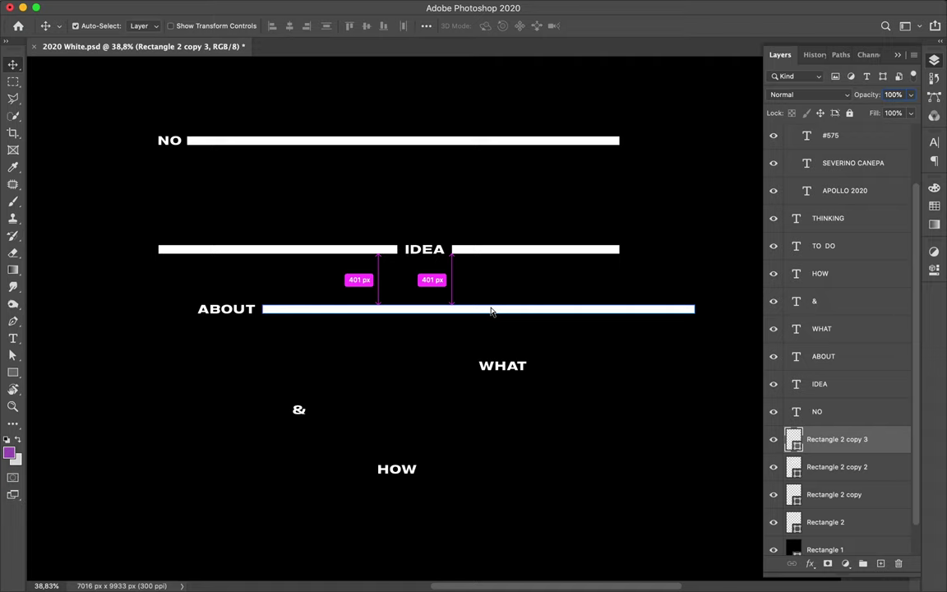
{"action": "key", "text": "ctrl+t"}
{"action": "left_click_drag", "start_coordinate": [699, 309], "coordinate": [564, 312]}
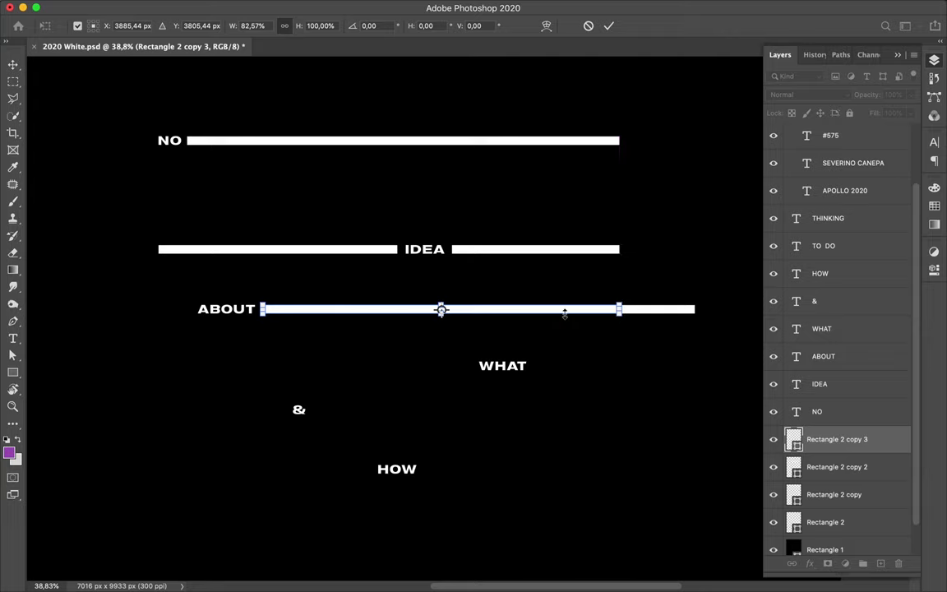
{"action": "key", "text": "Return"}
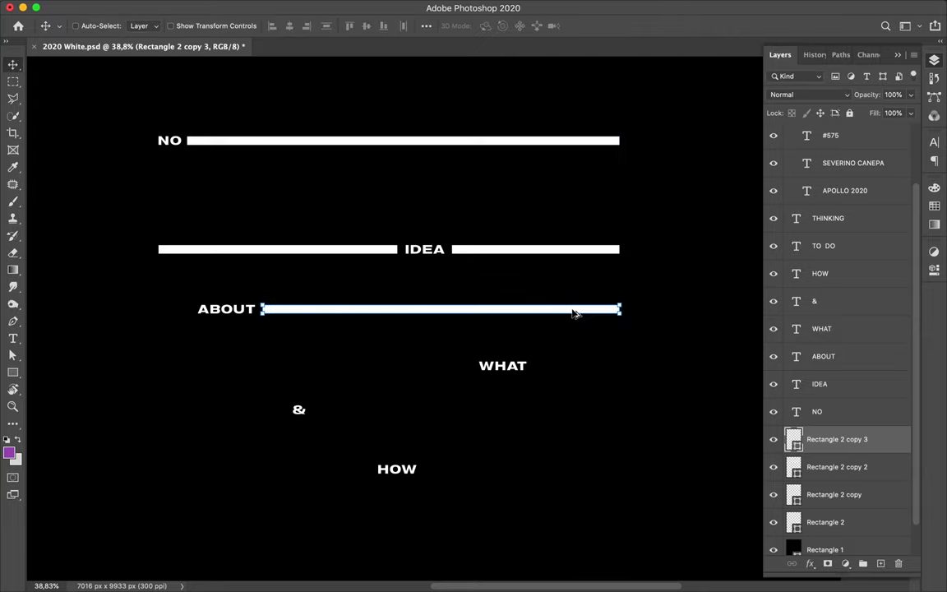
Step: Copy that bar and shrink the copy to a short stub left of ABOUT
{"action": "left_click_drag", "start_coordinate": [568, 312], "coordinate": [473, 324]}
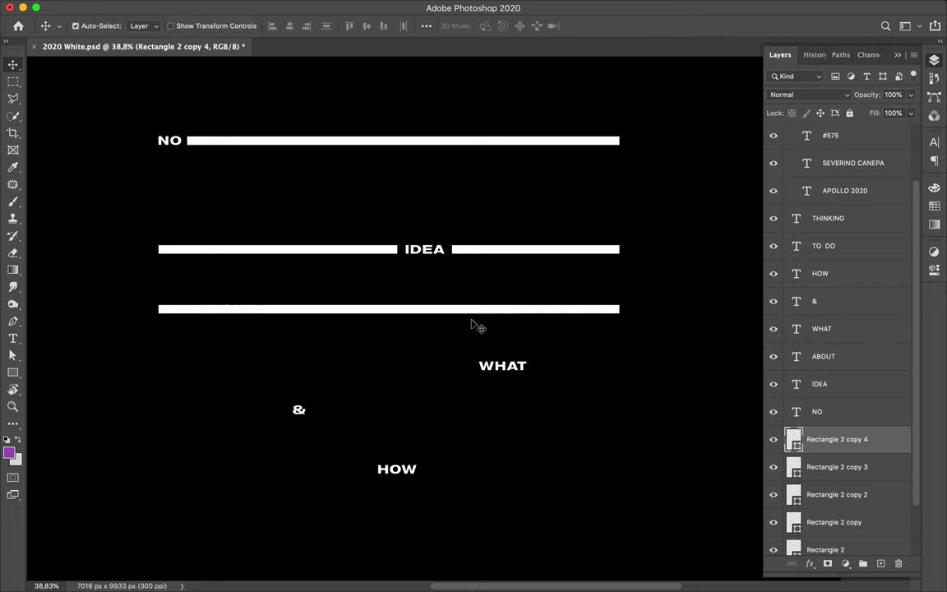
{"action": "key", "text": "ctrl+t"}
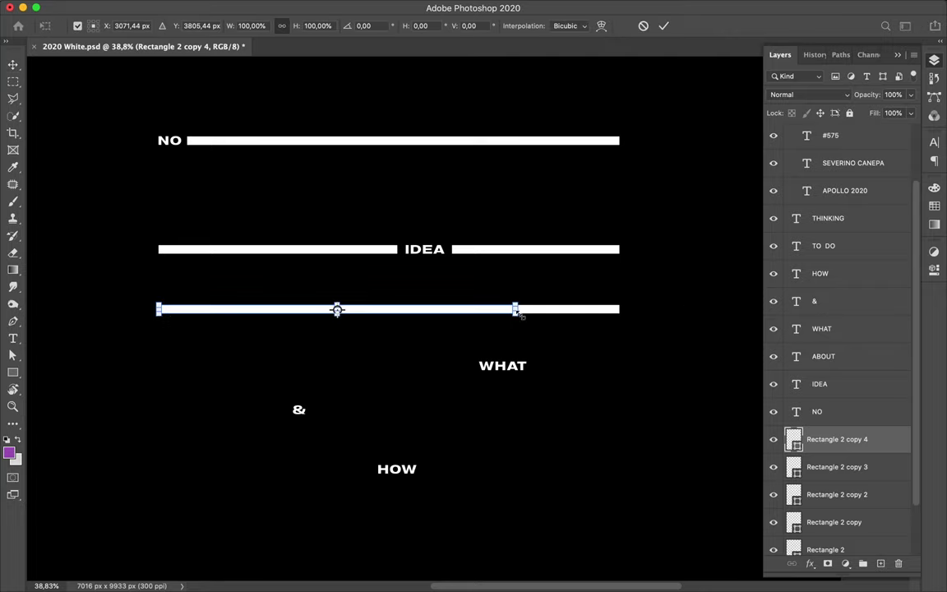
{"action": "left_click_drag", "start_coordinate": [515, 309], "coordinate": [193, 331]}
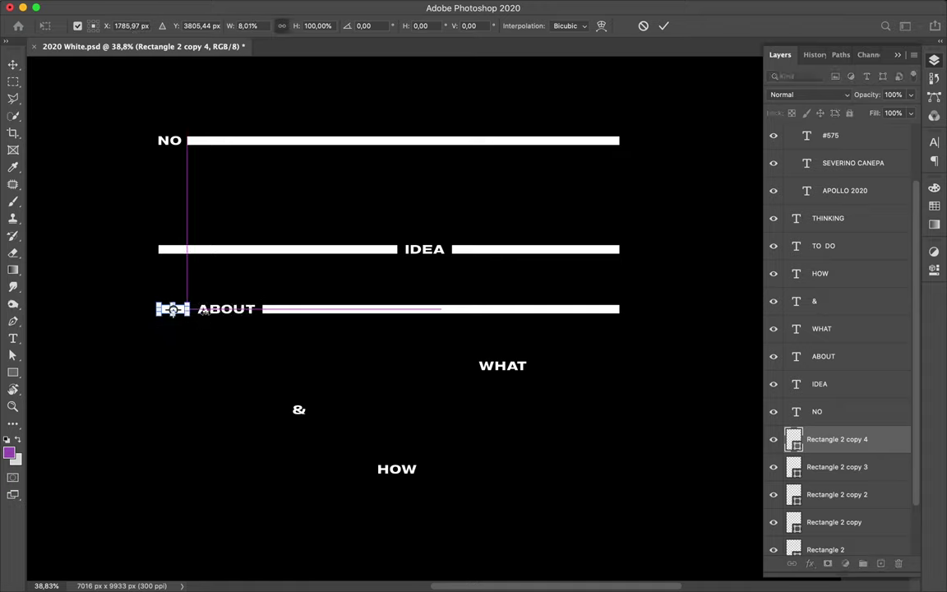
{"action": "scroll", "coordinate": [226, 294], "scroll_direction": "up", "scroll_amount": 2}
{"action": "scroll", "coordinate": [221, 297], "scroll_direction": "up", "scroll_amount": 2}
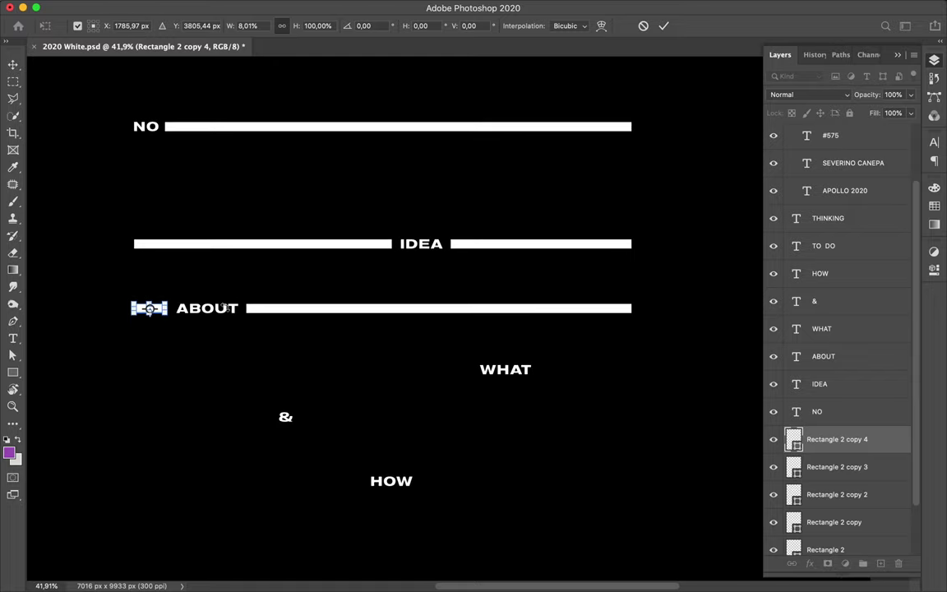
{"action": "scroll", "coordinate": [214, 304], "scroll_direction": "up", "scroll_amount": 2}
{"action": "right_click", "coordinate": [174, 306]}
{"action": "key", "text": "Escape"}
{"action": "key", "text": "Return"}
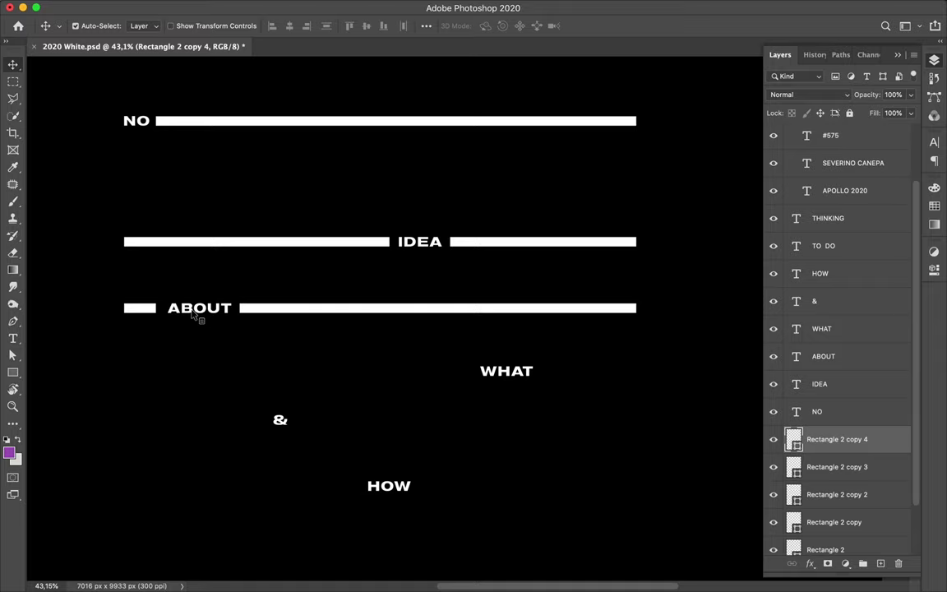
Step: Nudge the word ABOUT slightly to the left
{"action": "left_click", "coordinate": [201, 321], "text": "ctrl"}
{"action": "key", "text": "Left"}
{"action": "key", "text": "Left"}
{"action": "key", "text": "Left"}
{"action": "scroll", "coordinate": [263, 293], "scroll_direction": "down", "scroll_amount": 3}
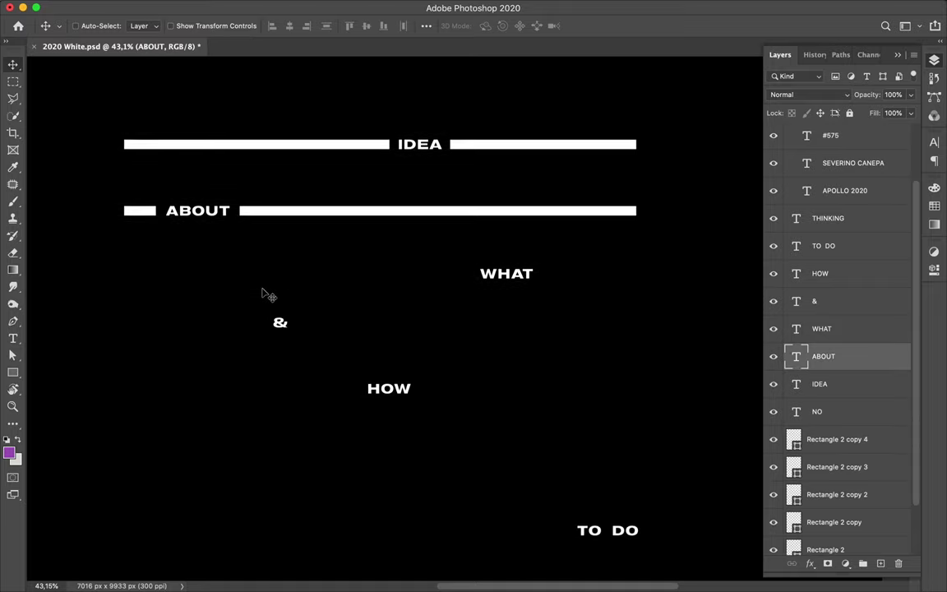
Step: Copy the left IDEA bar down to the WHAT line and stretch it to stop just before WHAT
{"action": "left_click", "coordinate": [355, 146], "text": "ctrl"}
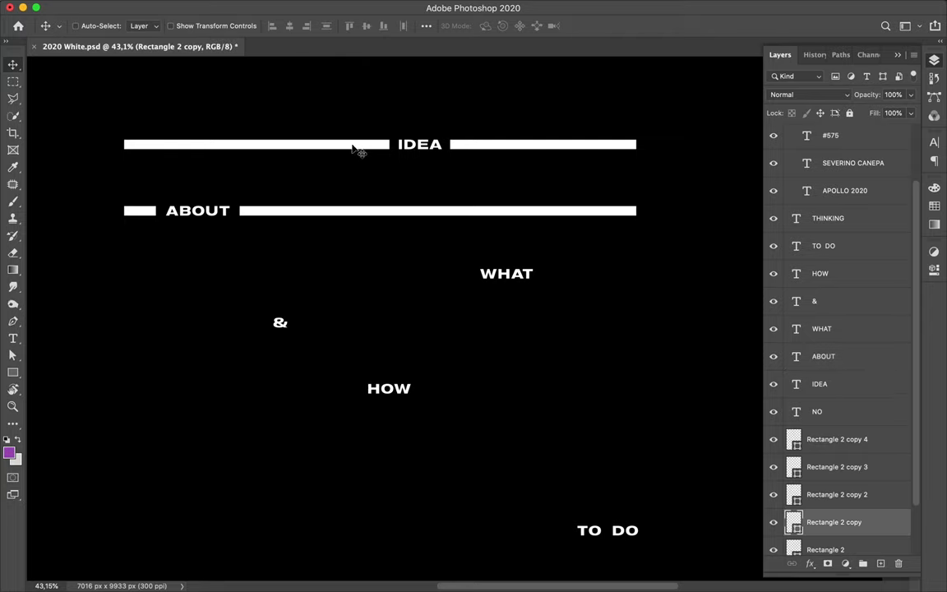
{"action": "left_click_drag", "start_coordinate": [352, 190], "coordinate": [354, 278]}
{"action": "key", "text": "ctrl+t"}
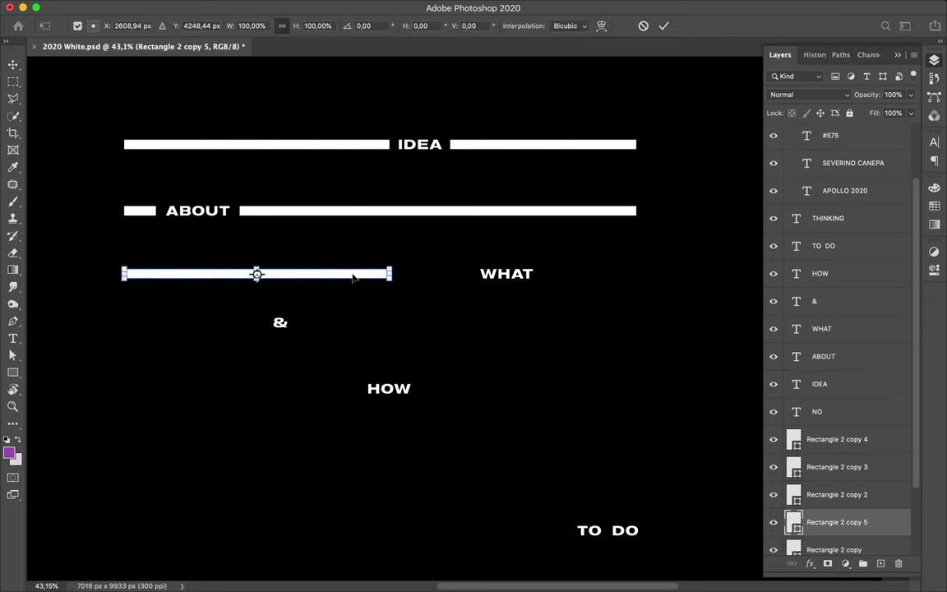
{"action": "left_click_drag", "start_coordinate": [391, 274], "coordinate": [472, 273]}
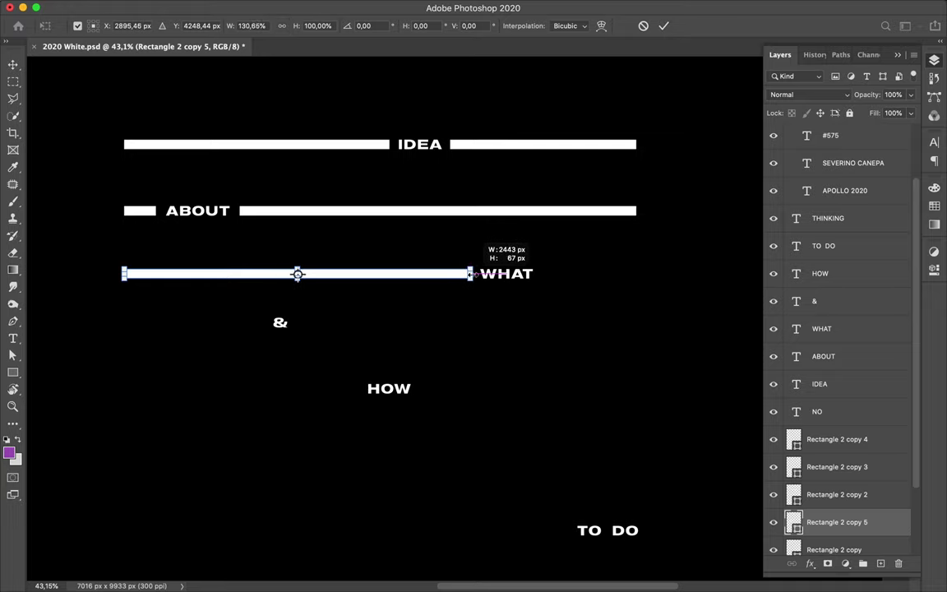
{"action": "left_click_drag", "start_coordinate": [471, 274], "coordinate": [470, 274]}
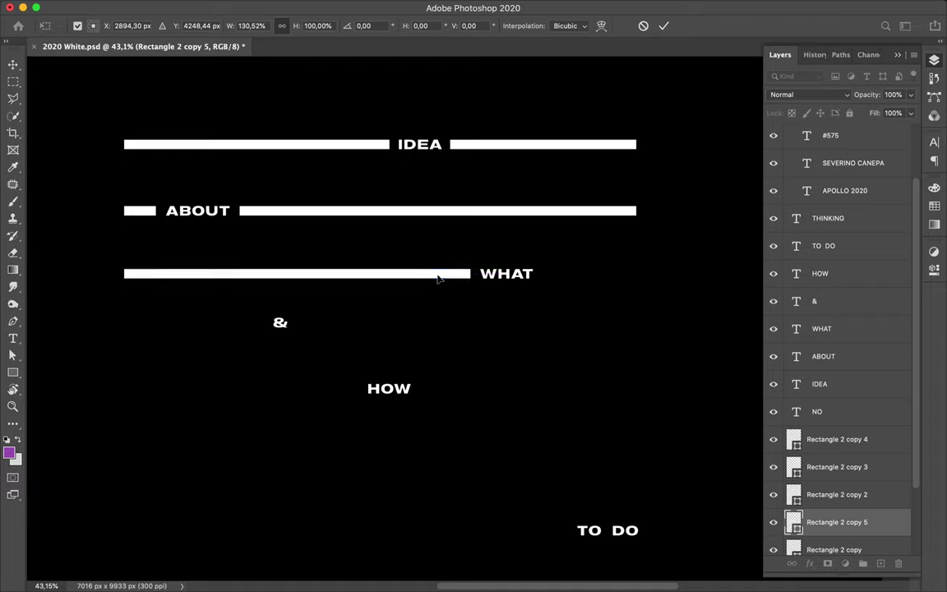
{"action": "key", "text": "Return"}
Step: Copy the right IDEA bar beside WHAT and shorten it flush with the right margin
{"action": "key", "text": "ctrl"}
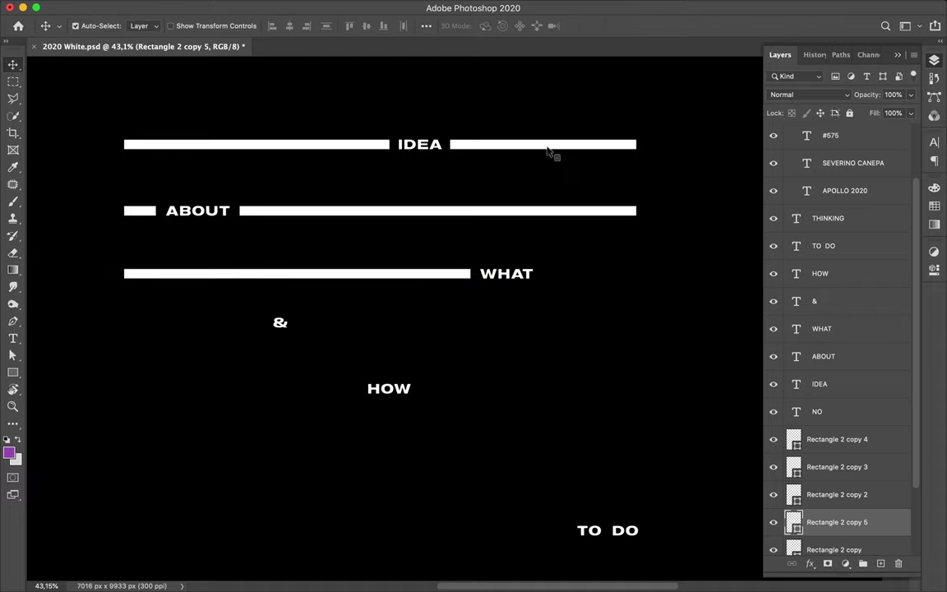
{"action": "left_click", "coordinate": [541, 146], "text": "ctrl"}
{"action": "left_click_drag", "start_coordinate": [541, 146], "coordinate": [631, 278]}
{"action": "key", "text": "shift+Left"}
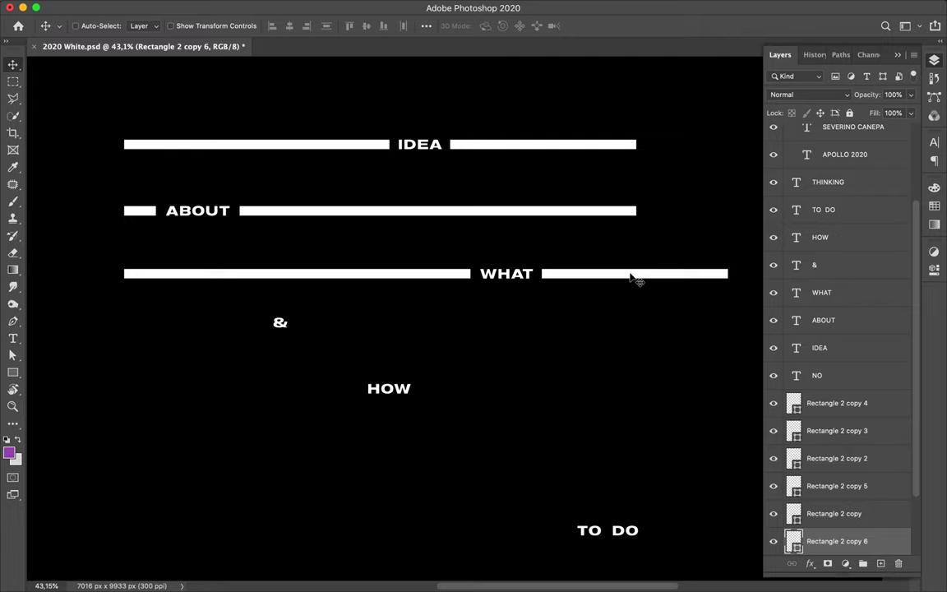
{"action": "key", "text": "ctrl+t"}
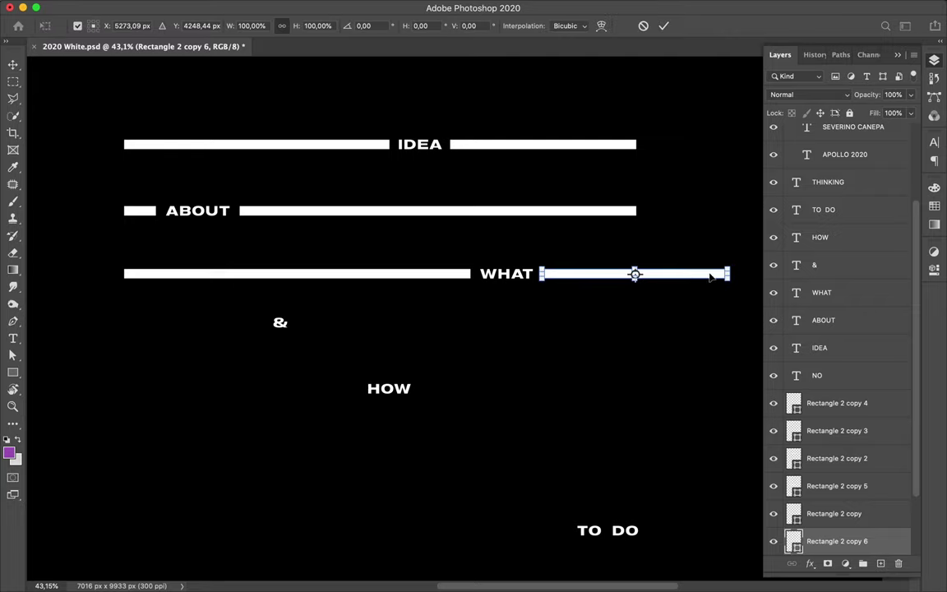
{"action": "left_click_drag", "start_coordinate": [727, 274], "coordinate": [639, 276]}
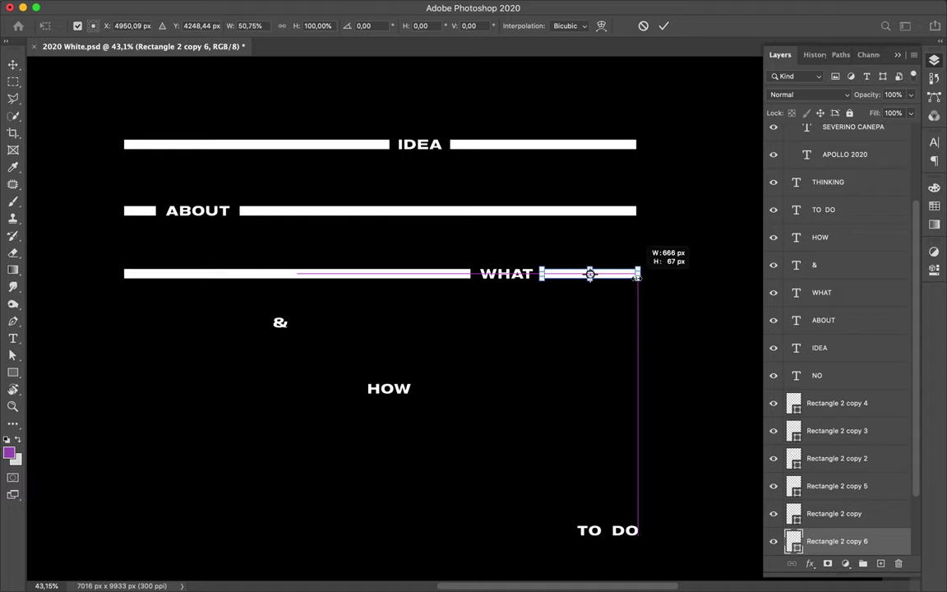
{"action": "left_click_drag", "start_coordinate": [639, 276], "coordinate": [636, 277]}
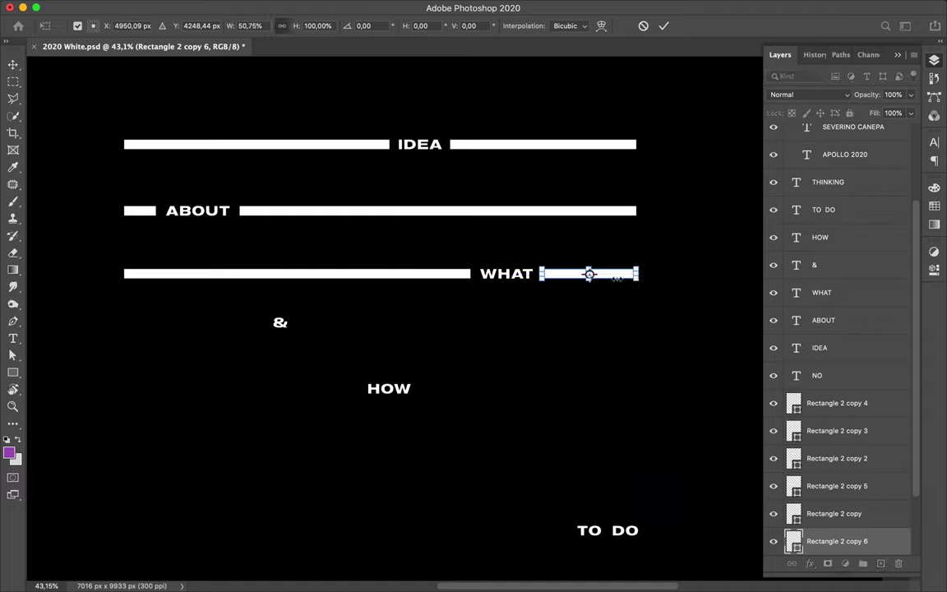
{"action": "key", "text": "Return"}
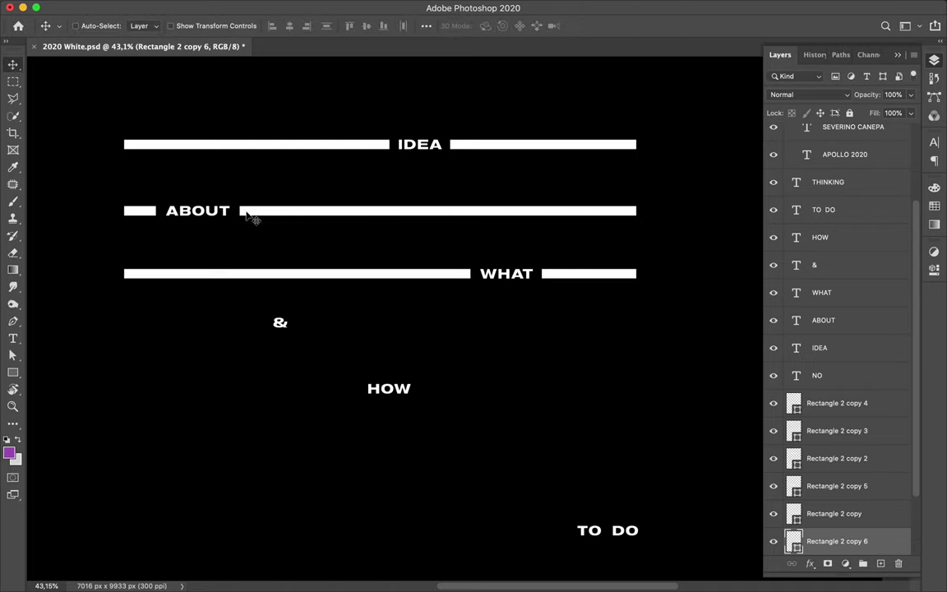
{"action": "left_click", "coordinate": [141, 213]}
Step: Copy the ABOUT stub down to the & line and widen it to reach the &
{"action": "left_click_drag", "start_coordinate": [142, 213], "coordinate": [142, 329]}
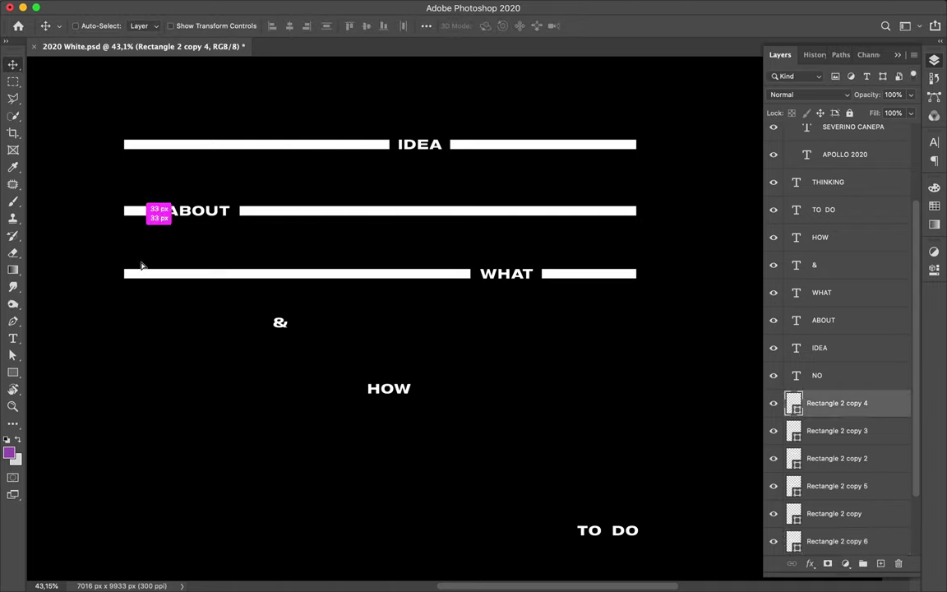
{"action": "left_click_drag", "start_coordinate": [142, 328], "coordinate": [142, 327]}
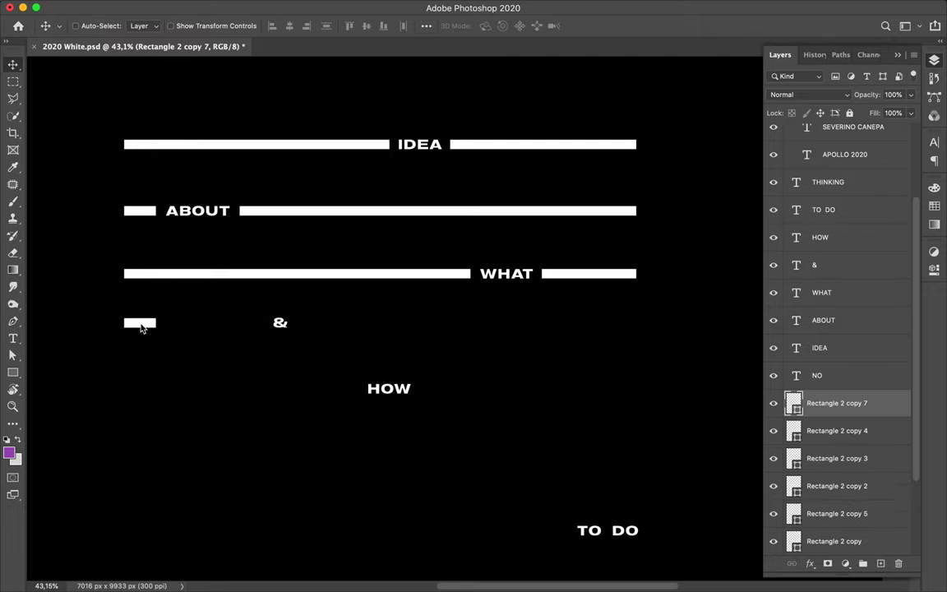
{"action": "key", "text": "ctrl+t"}
{"action": "left_click_drag", "start_coordinate": [162, 323], "coordinate": [268, 324]}
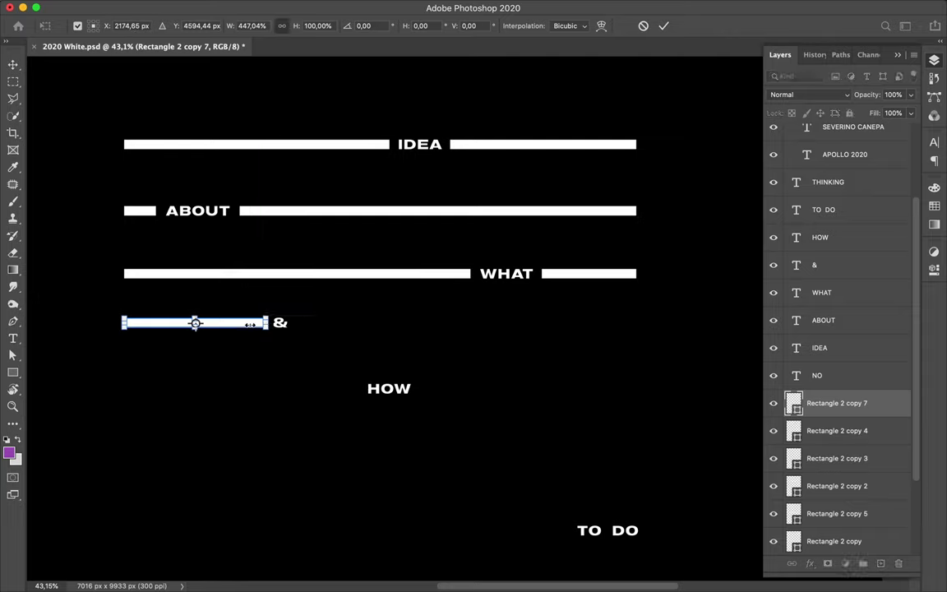
{"action": "key", "text": "Return"}
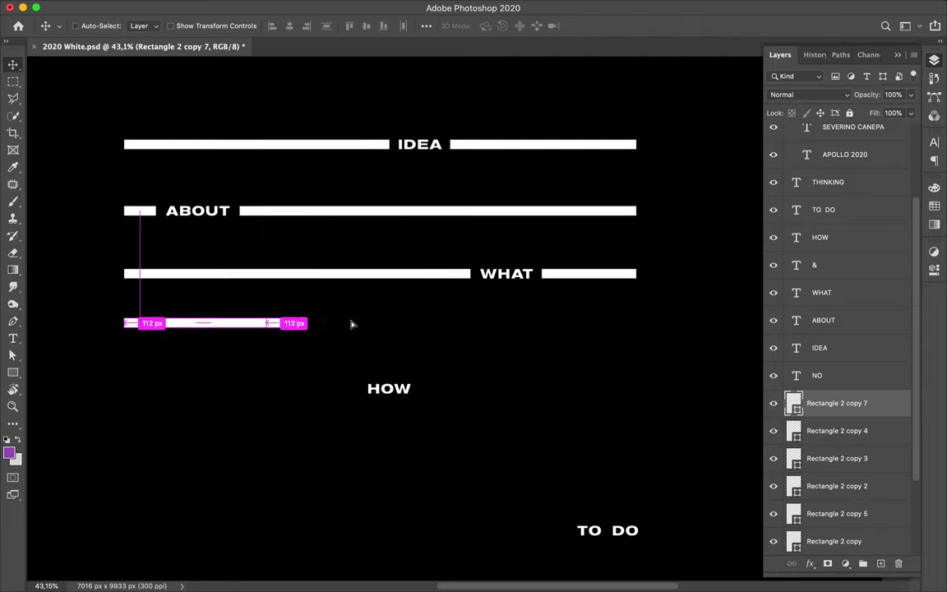
Step: Copy that bar to the right of the & and stretch it to the right margin
{"action": "left_click_drag", "start_coordinate": [351, 323], "coordinate": [390, 322]}
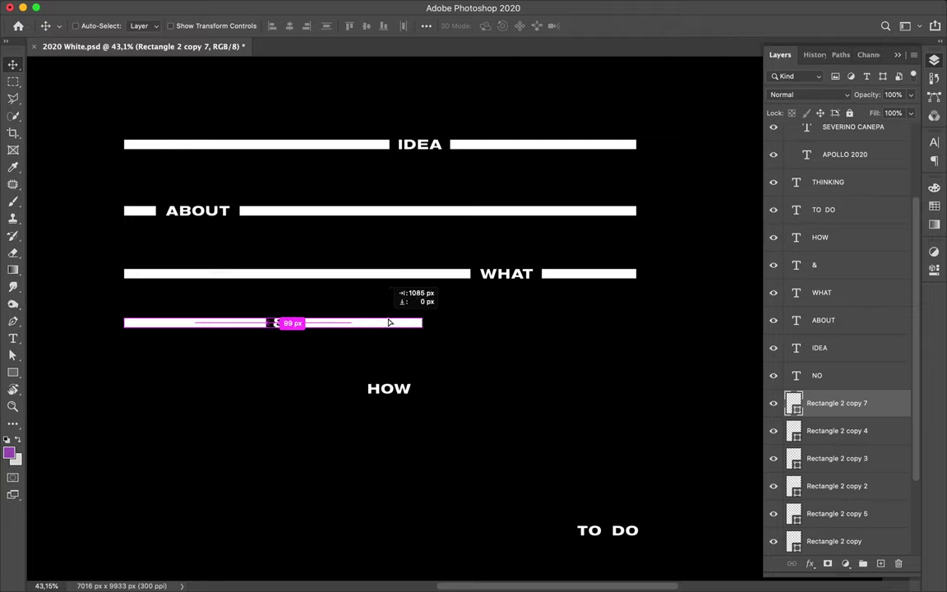
{"action": "left_click_drag", "start_coordinate": [389, 322], "coordinate": [397, 322]}
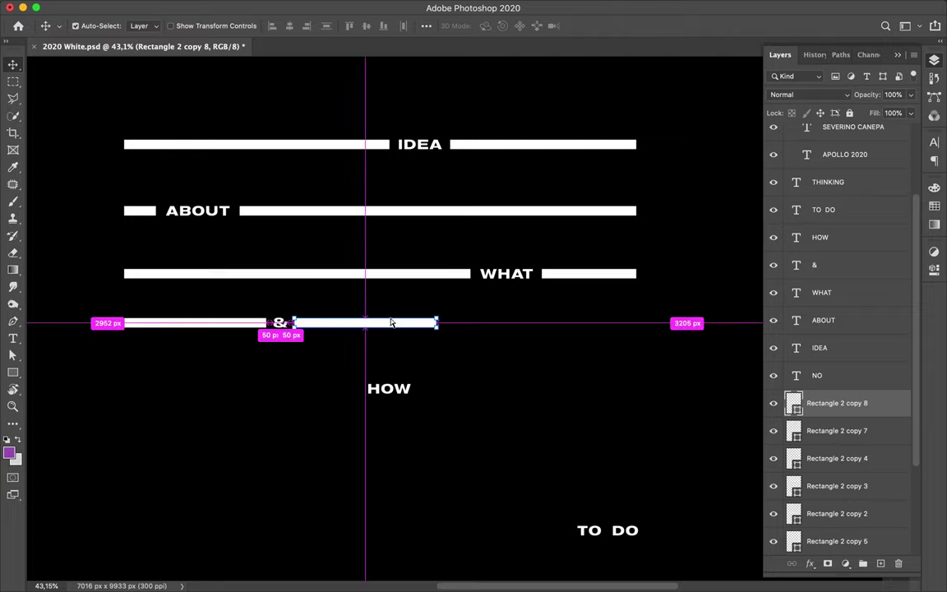
{"action": "key", "text": "ctrl+t"}
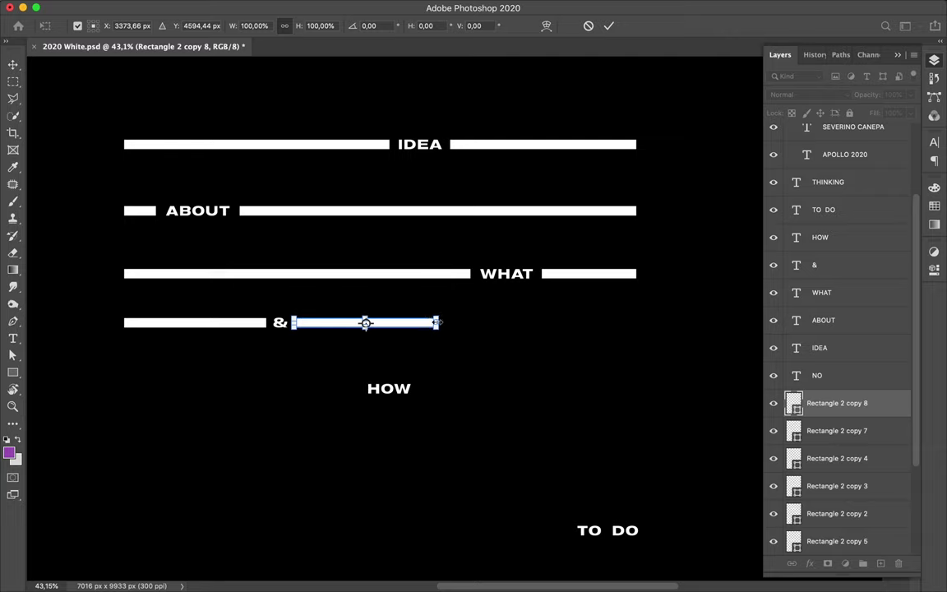
{"action": "left_click_drag", "start_coordinate": [437, 322], "coordinate": [637, 324]}
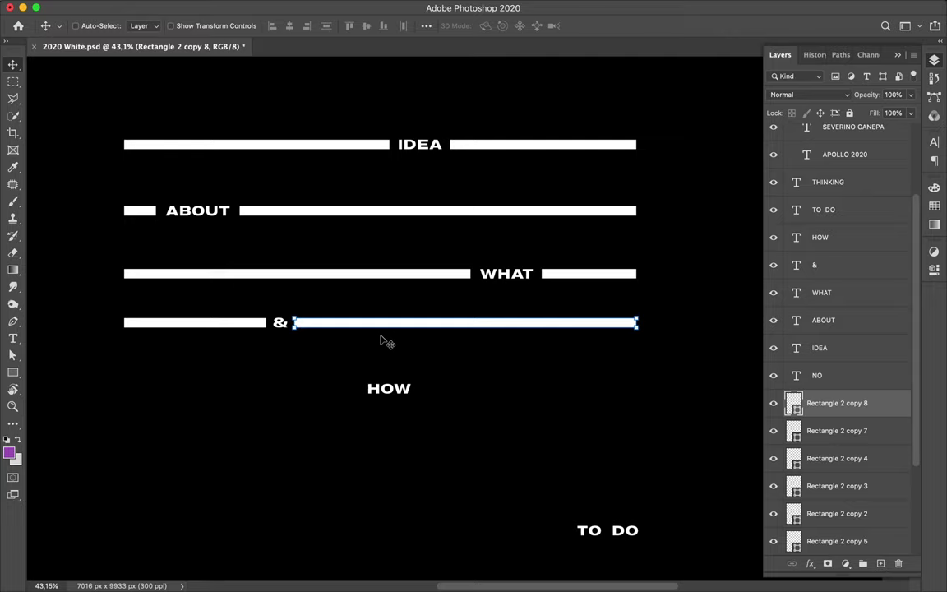
{"action": "key", "text": "Return"}
{"action": "left_click_drag", "start_coordinate": [377, 327], "coordinate": [378, 395]}
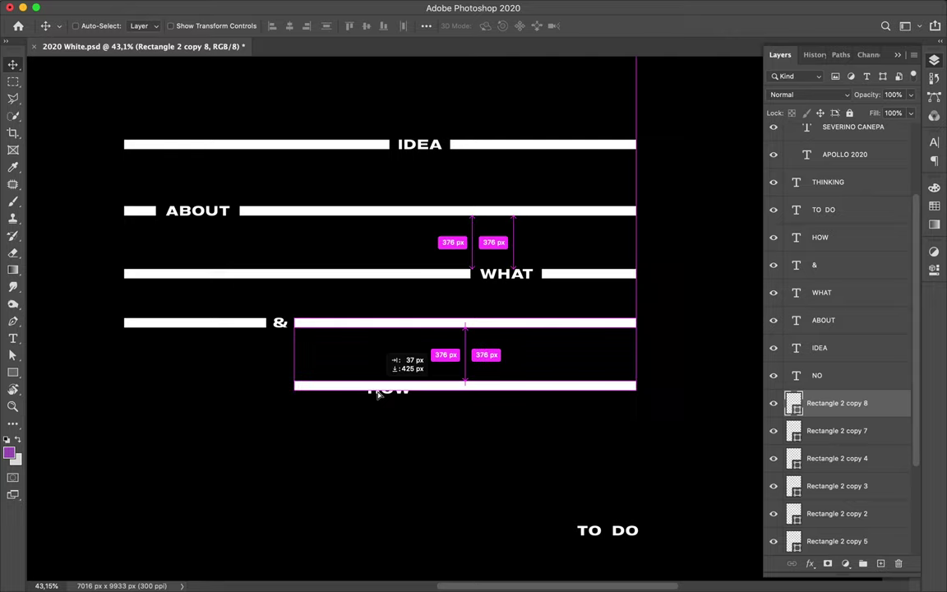
Step: Align the bar copy with the HOW row and trim its left end to just right of HOW
{"action": "left_click_drag", "start_coordinate": [378, 393], "coordinate": [379, 394]}
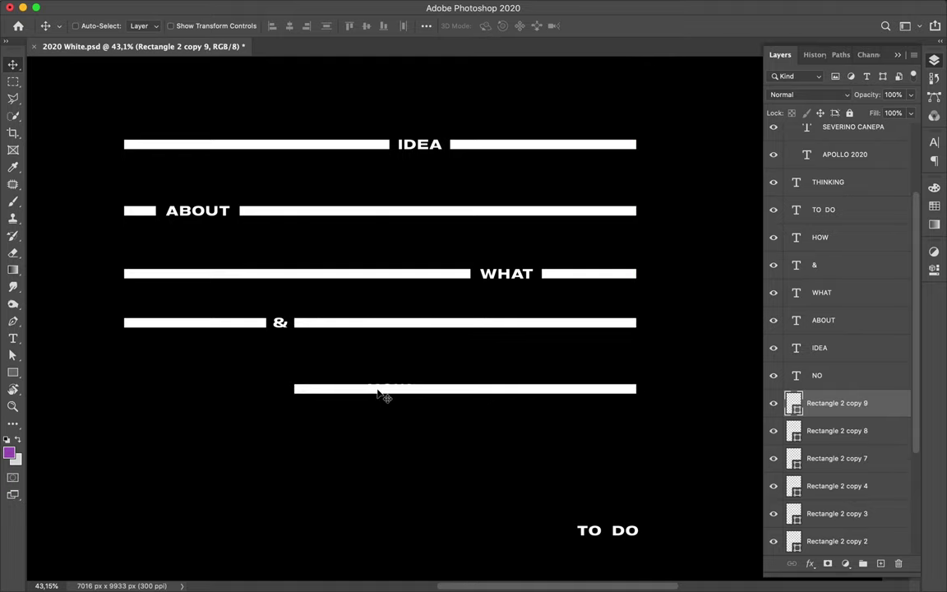
{"action": "key", "text": "ctrl+t"}
{"action": "mouse_move", "coordinate": [294, 389]}
{"action": "left_mouse_down"}
{"action": "mouse_move", "coordinate": [425, 387]}
{"action": "mouse_move", "coordinate": [419, 391]}
{"action": "left_mouse_up"}
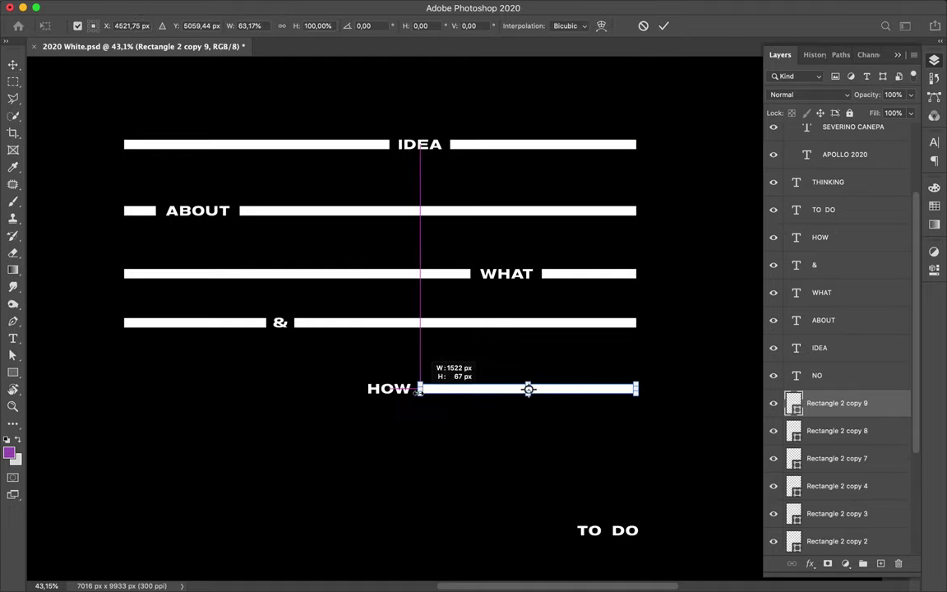
{"action": "left_click_drag", "start_coordinate": [415, 392], "coordinate": [417, 392]}
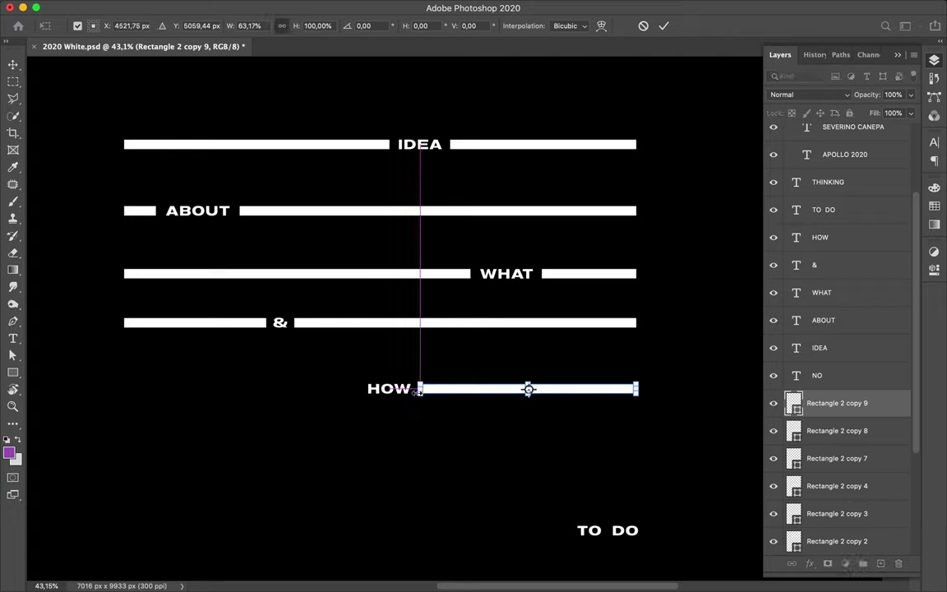
{"action": "key", "text": "Return"}
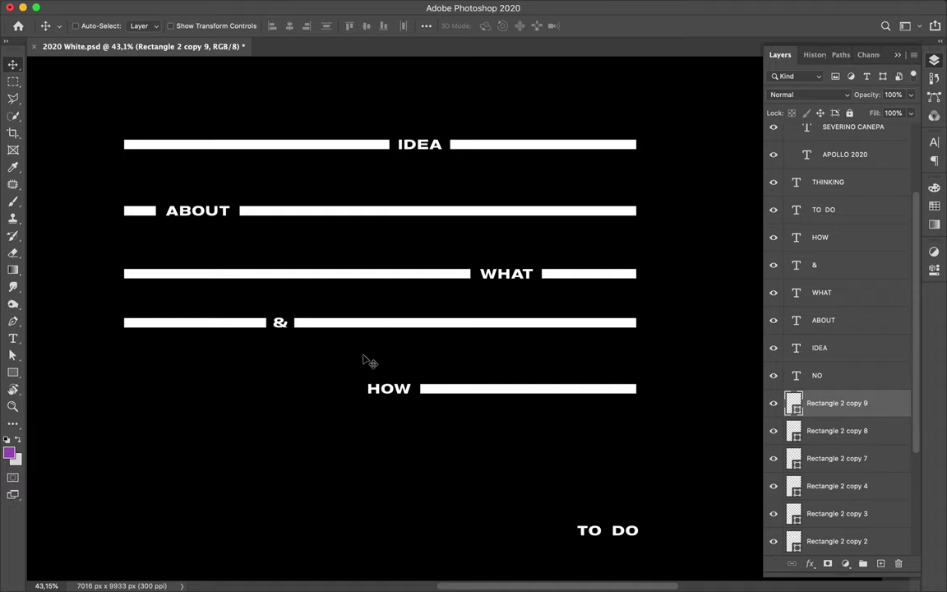
Step: Duplicate the short & bar down to the HOW row and widen it up to HOW (1657 px)
{"action": "left_click", "coordinate": [223, 325], "text": "ctrl"}
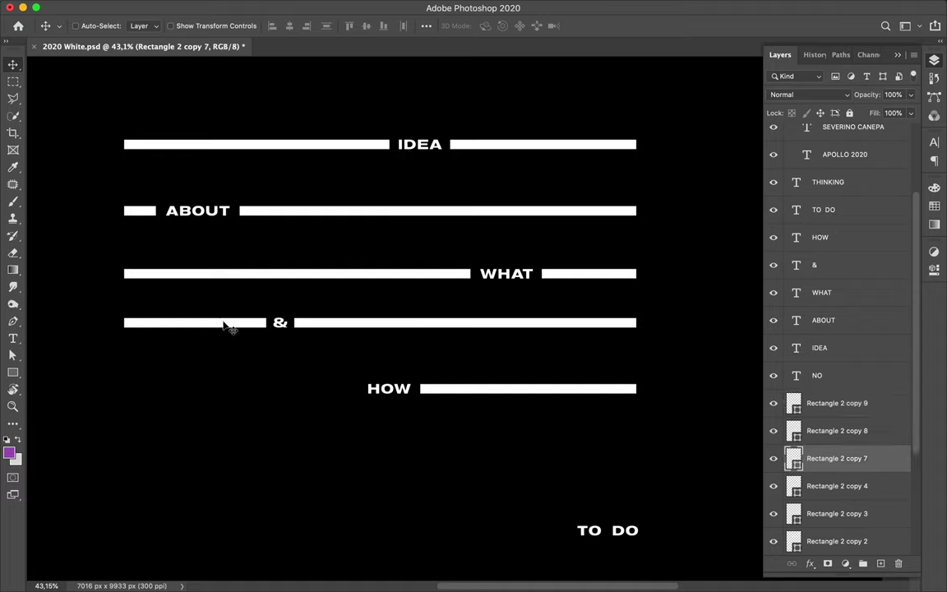
{"action": "left_click_drag", "start_coordinate": [223, 325], "coordinate": [225, 392]}
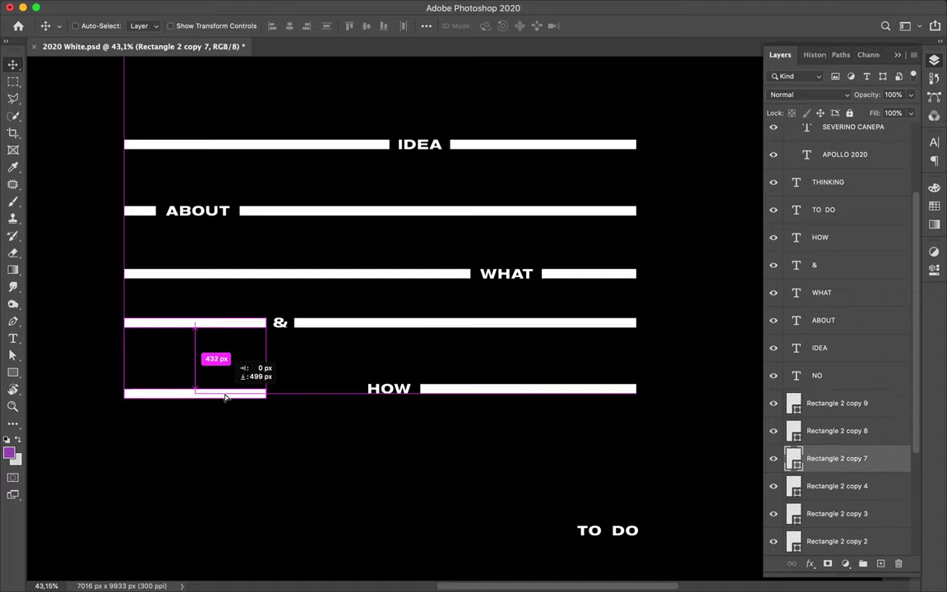
{"action": "left_click_drag", "start_coordinate": [224, 392], "coordinate": [225, 392]}
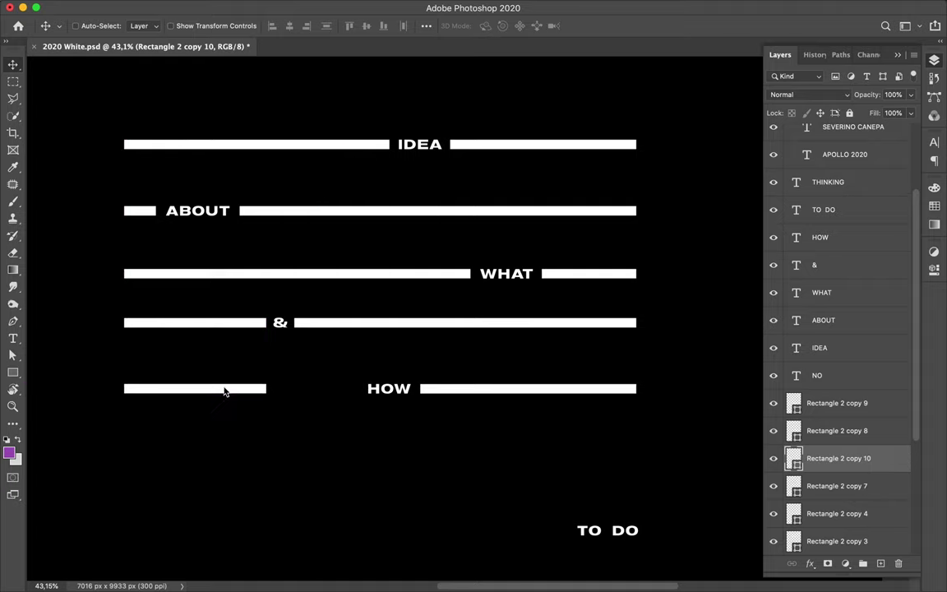
{"action": "key", "text": "ctrl+t"}
{"action": "left_click_drag", "start_coordinate": [267, 389], "coordinate": [359, 390]}
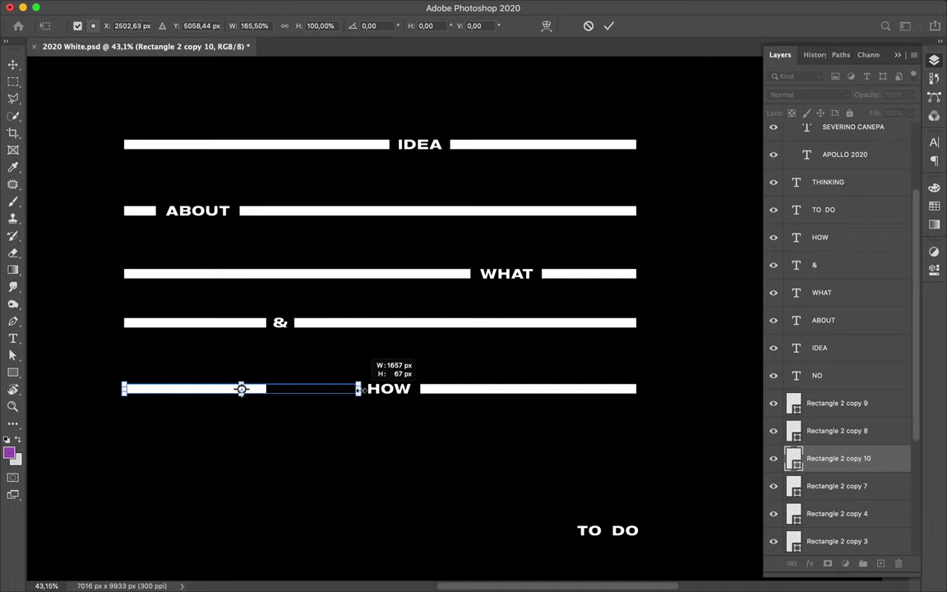
{"action": "key", "text": "Return"}
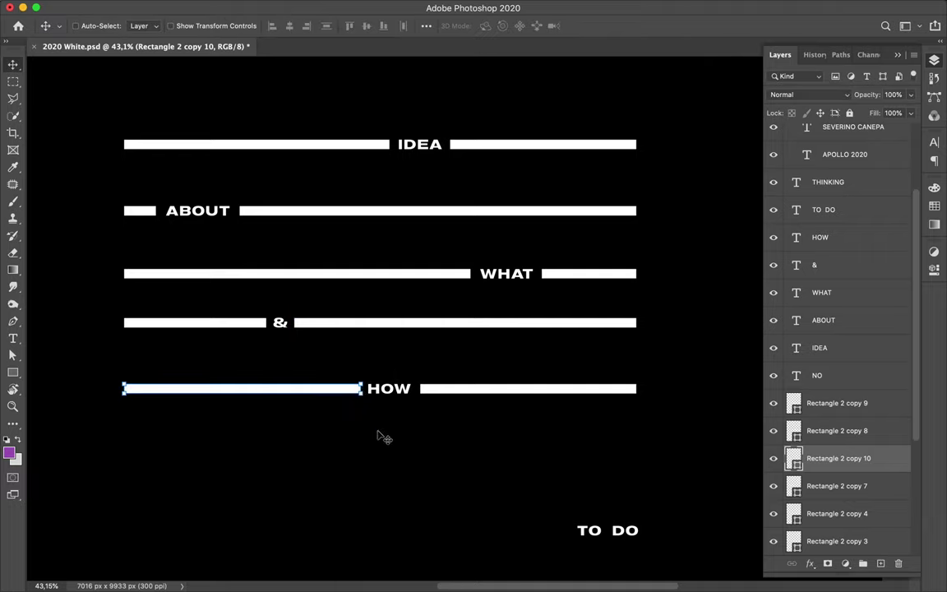
{"action": "key", "text": "super"}
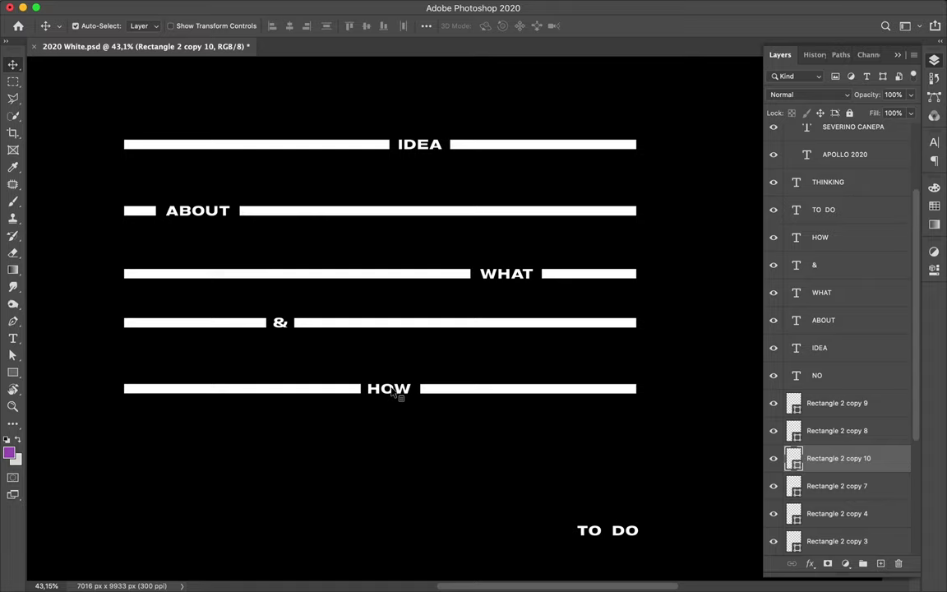
{"action": "left_click", "coordinate": [395, 394], "text": "super"}
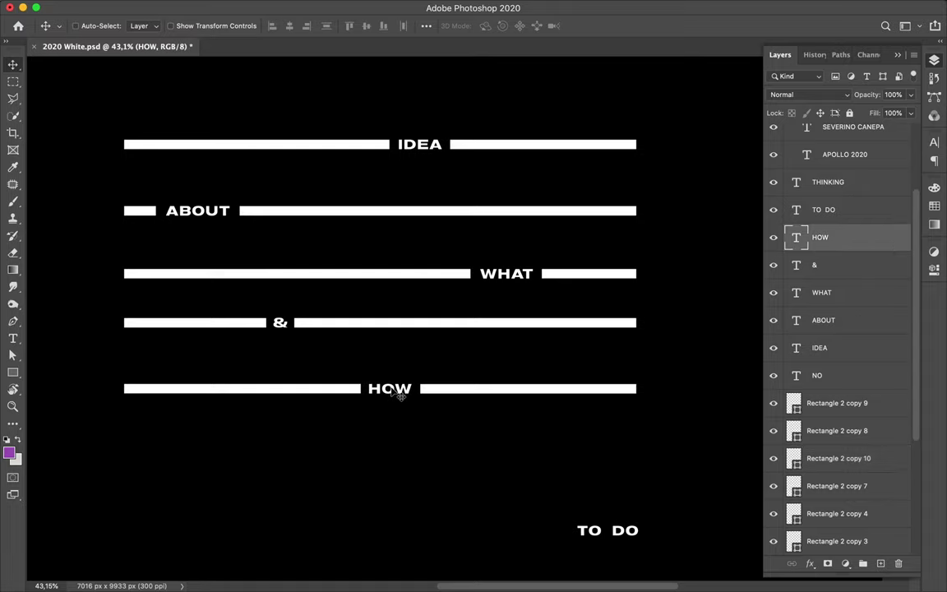
Step: Copy the bar right of HOW down beside TO DO and nudge it into place
{"action": "scroll", "coordinate": [394, 393], "scroll_direction": "down", "scroll_amount": 2}
{"action": "scroll", "coordinate": [395, 392], "scroll_direction": "down", "scroll_amount": 3}
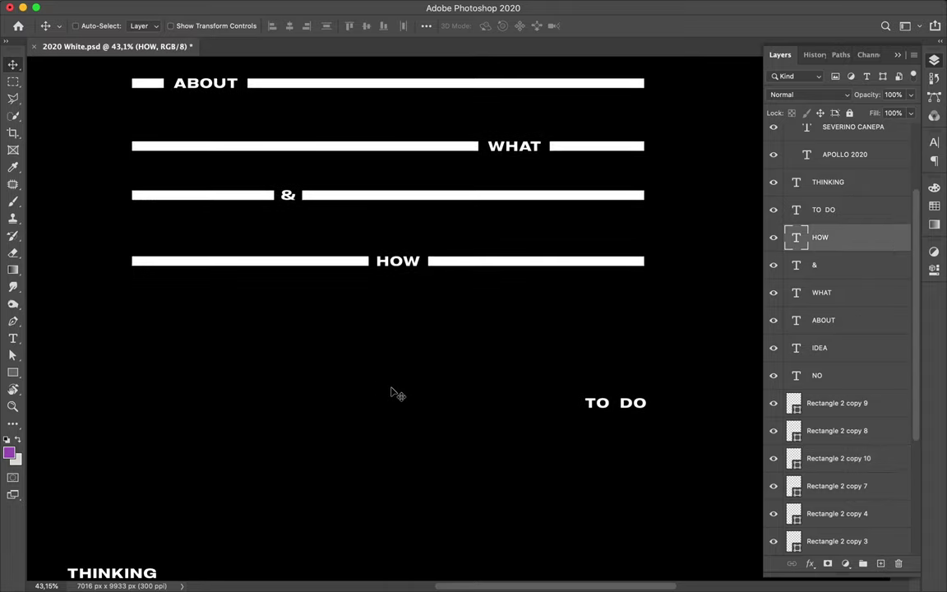
{"action": "left_click", "coordinate": [518, 262], "text": "super"}
{"action": "mouse_move", "coordinate": [518, 262]}
{"action": "left_mouse_down"}
{"action": "mouse_move", "coordinate": [445, 414]}
{"action": "mouse_move", "coordinate": [439, 407]}
{"action": "left_mouse_up"}
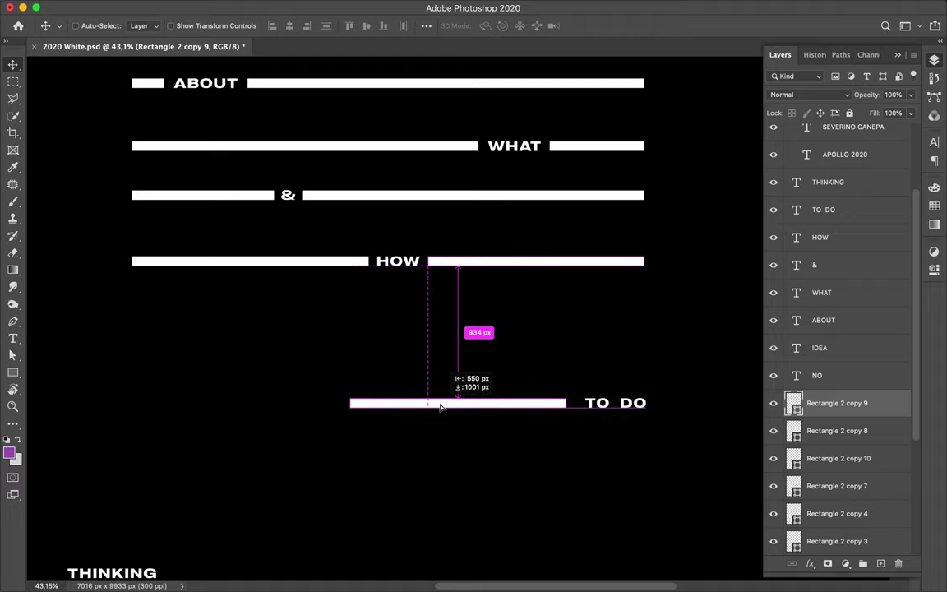
{"action": "left_click_drag", "start_coordinate": [439, 407], "coordinate": [440, 408]}
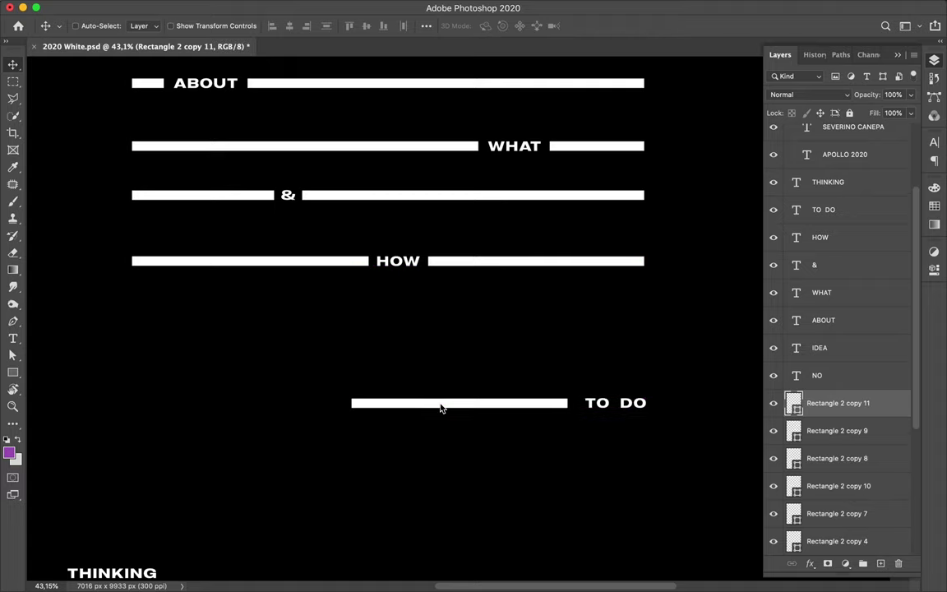
{"action": "key", "text": "shift+Right"}
{"action": "key", "text": "shift+Right"}
{"action": "key", "text": "shift+Right"}
{"action": "key", "text": "Left"}
{"action": "key", "text": "Left"}
{"action": "key", "text": "Left"}
Step: Stretch the TO DO bar's left end out to the text block's left margin
{"action": "key", "text": "super"}
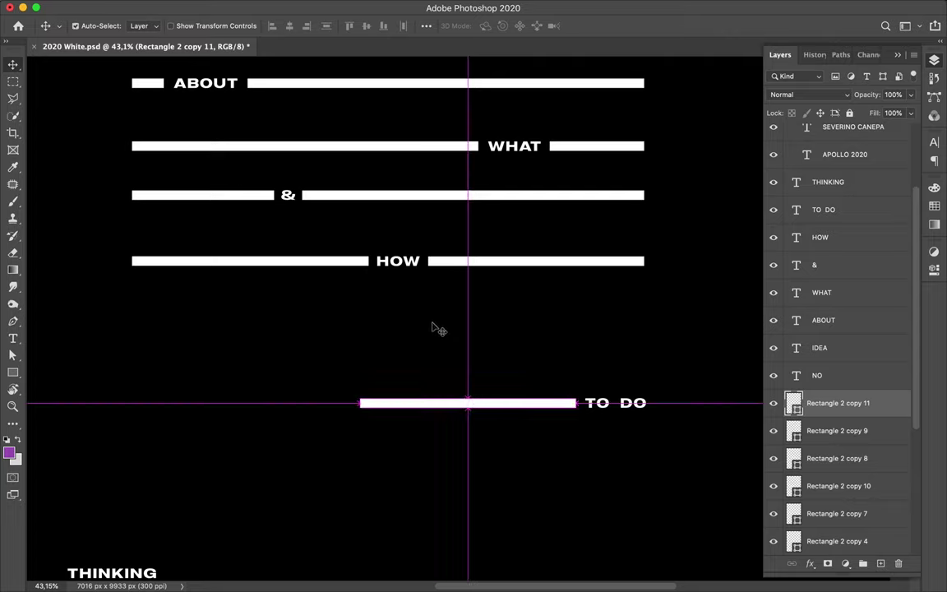
{"action": "key", "text": "super+t"}
{"action": "left_click_drag", "start_coordinate": [360, 402], "coordinate": [132, 416]}
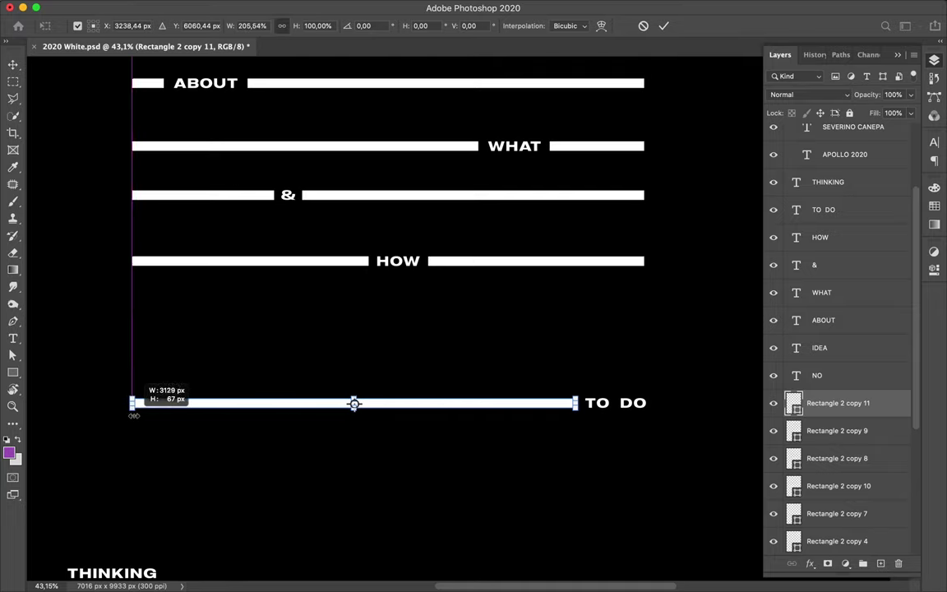
{"action": "left_click_drag", "start_coordinate": [132, 415], "coordinate": [134, 415]}
{"action": "scroll", "coordinate": [182, 417], "scroll_direction": "down", "scroll_amount": 2}
{"action": "scroll", "coordinate": [183, 416], "scroll_direction": "down", "scroll_amount": 3}
{"action": "scroll", "coordinate": [183, 417], "scroll_direction": "left", "scroll_amount": 4}
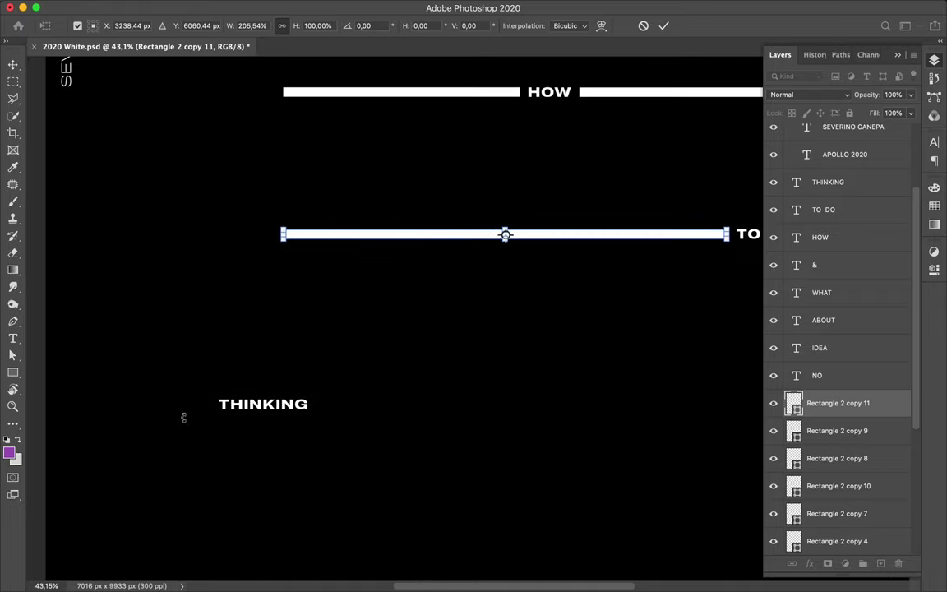
{"action": "right_click", "coordinate": [414, 237]}
Step: Commit the TO DO bar, then shorten the THINKING-row bar to about 1247 px, ending before THINKING
{"action": "left_click", "coordinate": [397, 238]}
{"action": "mouse_move", "coordinate": [415, 233]}
{"action": "left_mouse_down"}
{"action": "mouse_move", "coordinate": [322, 267]}
{"action": "mouse_move", "coordinate": [111, 406]}
{"action": "mouse_move", "coordinate": [79, 404]}
{"action": "left_mouse_up"}
{"action": "key", "text": "Return"}
{"action": "key", "text": "ctrl+t"}
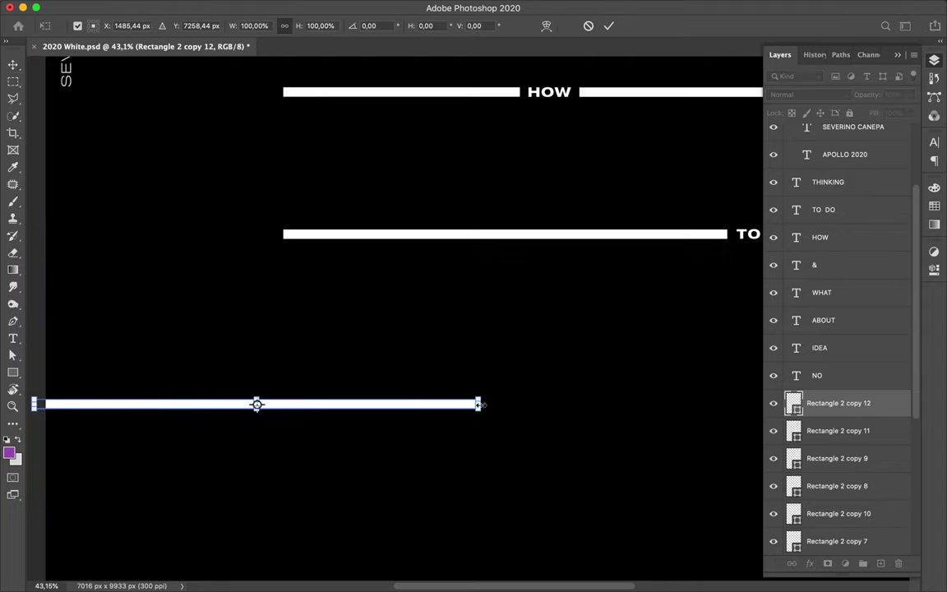
{"action": "left_click_drag", "start_coordinate": [478, 404], "coordinate": [186, 422]}
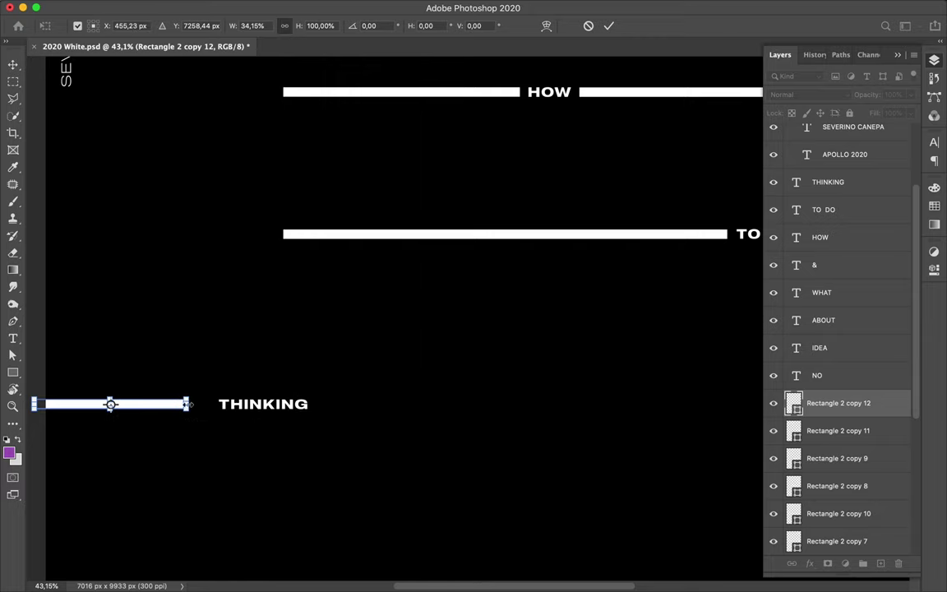
{"action": "left_click_drag", "start_coordinate": [186, 404], "coordinate": [211, 404]}
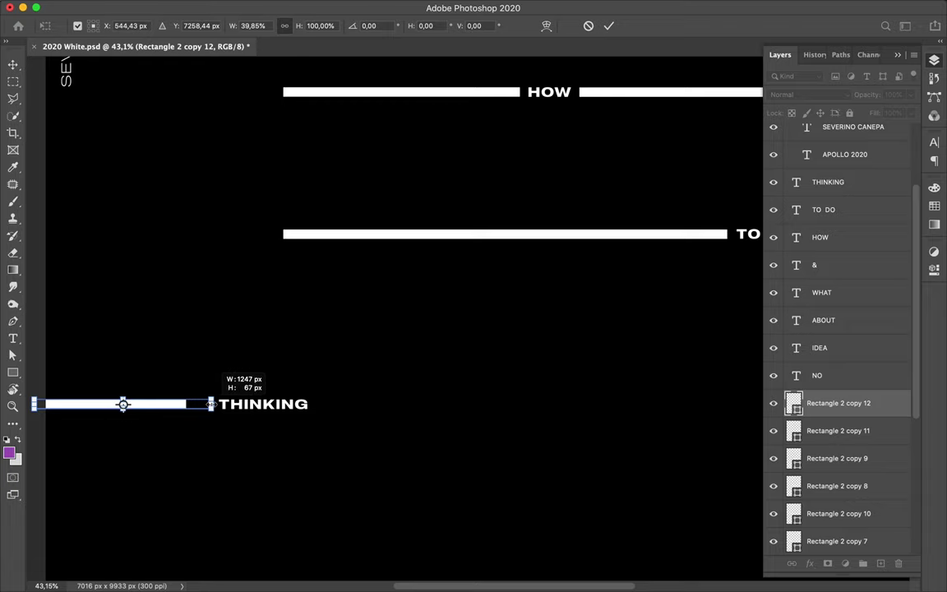
{"action": "key", "text": "Return"}
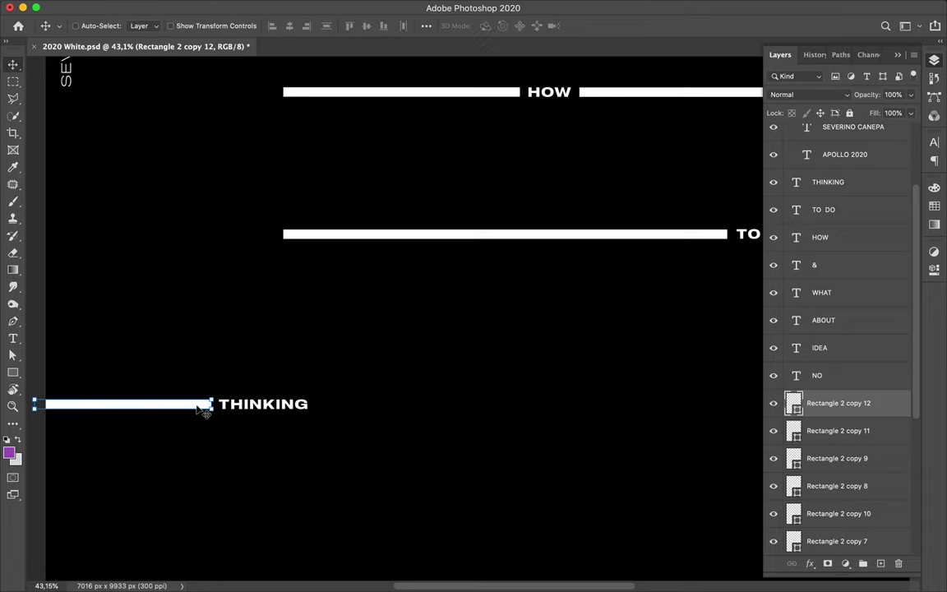
{"action": "scroll", "coordinate": [301, 347], "scroll_direction": "down", "scroll_amount": 2}
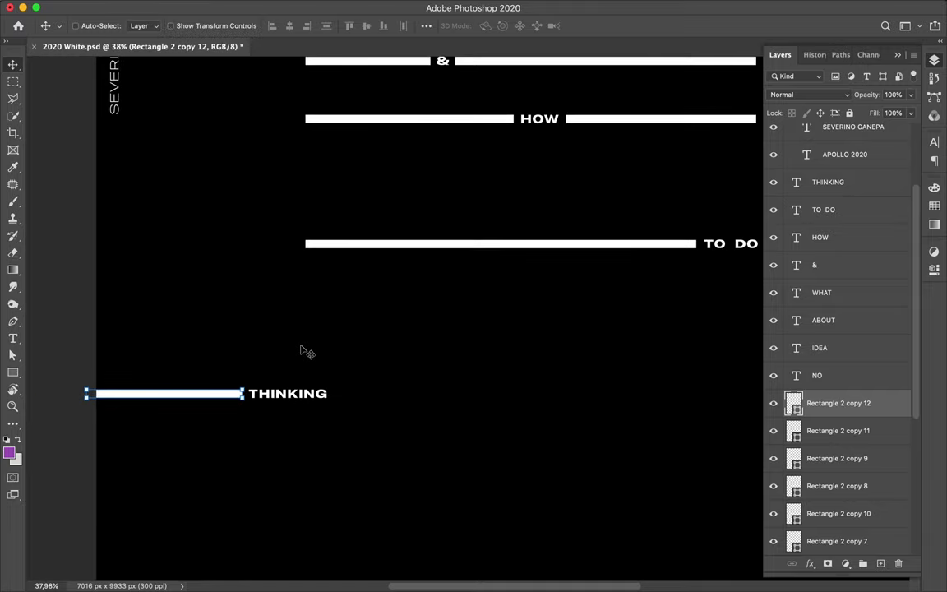
{"action": "scroll", "coordinate": [301, 346], "scroll_direction": "down", "scroll_amount": 4}
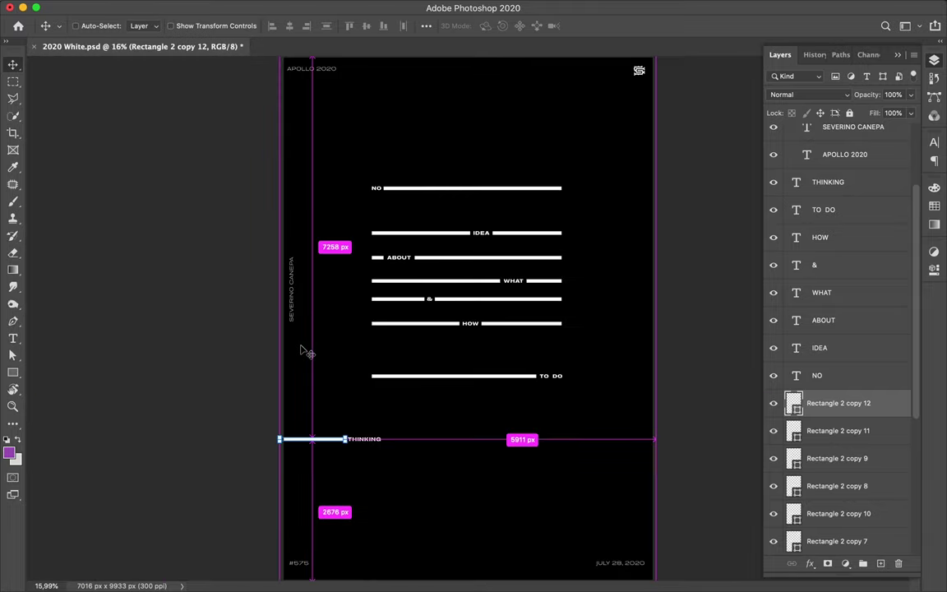
{"action": "key", "text": "super"}
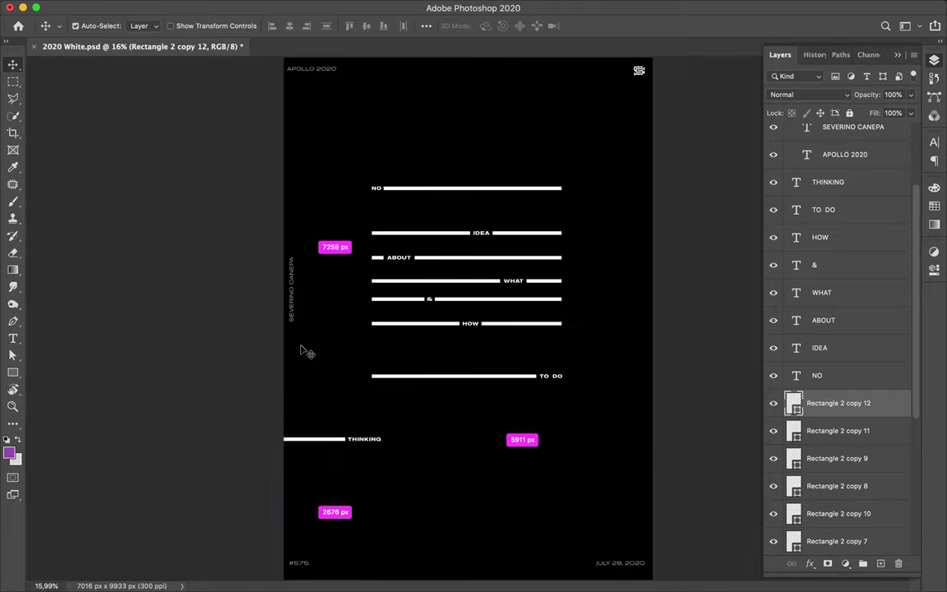
{"action": "key", "text": "super+s"}
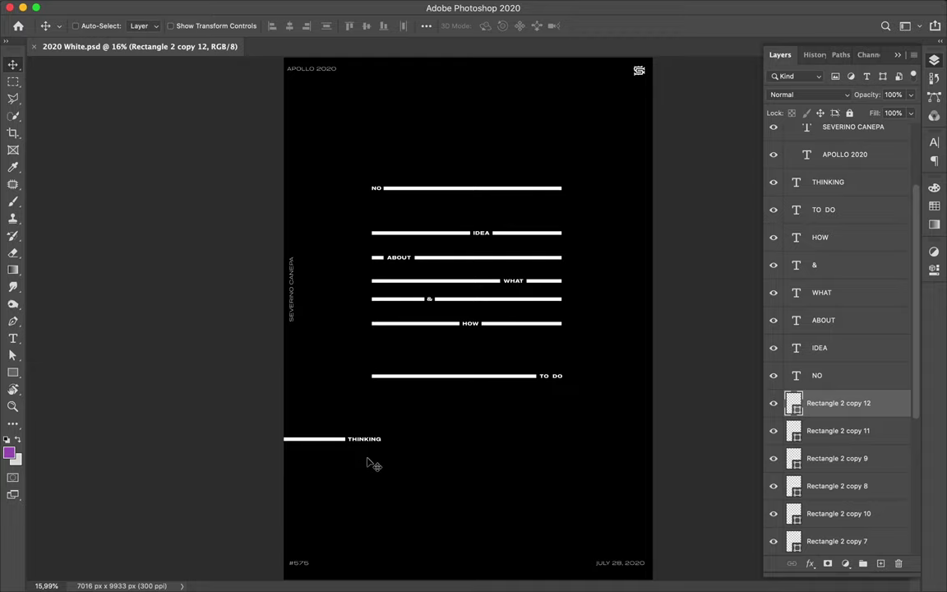
{"action": "scroll", "coordinate": [368, 463], "scroll_direction": "down", "scroll_amount": 1}
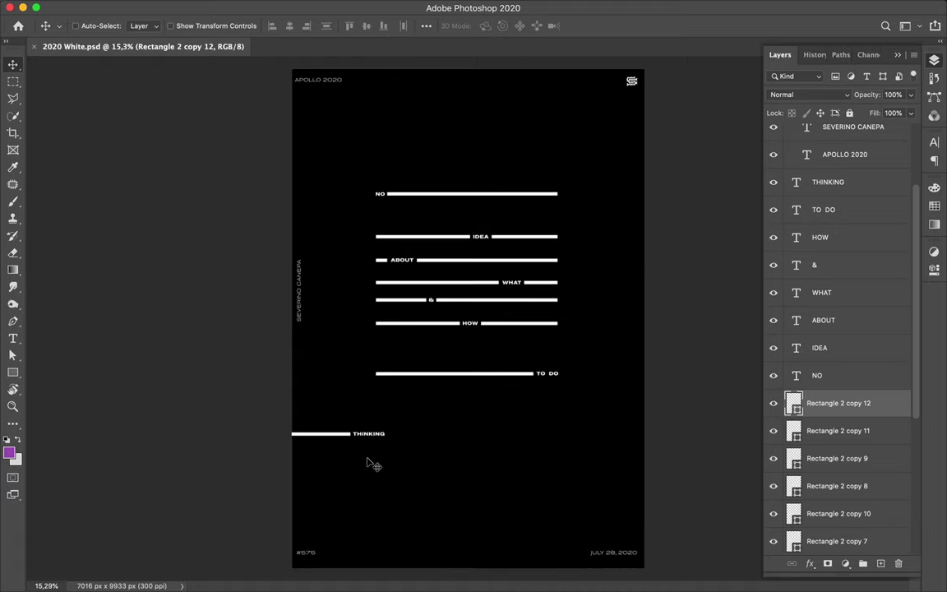
{"action": "scroll", "coordinate": [367, 463], "scroll_direction": "down", "scroll_amount": 1}
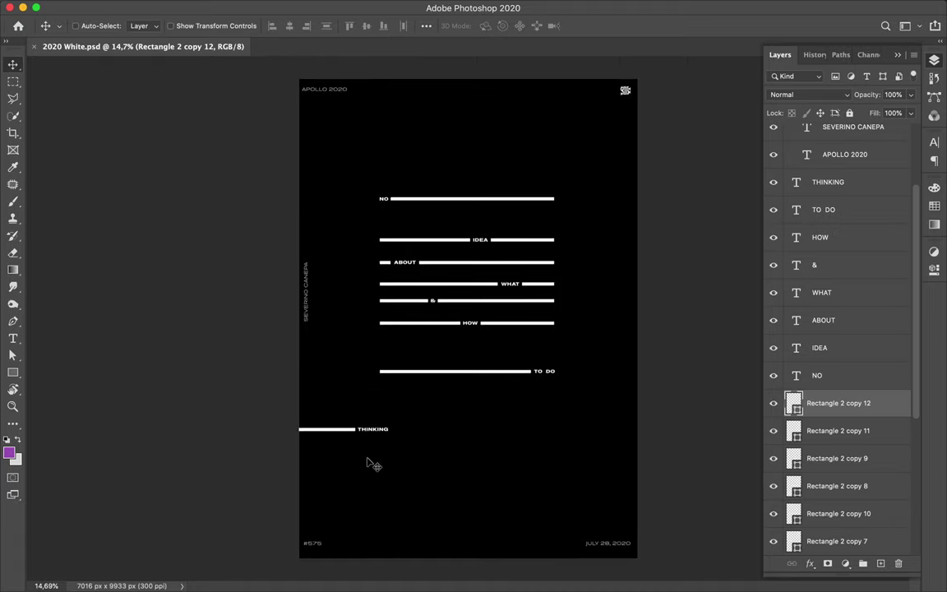
{"action": "scroll", "coordinate": [367, 463], "scroll_direction": "down", "scroll_amount": 1}
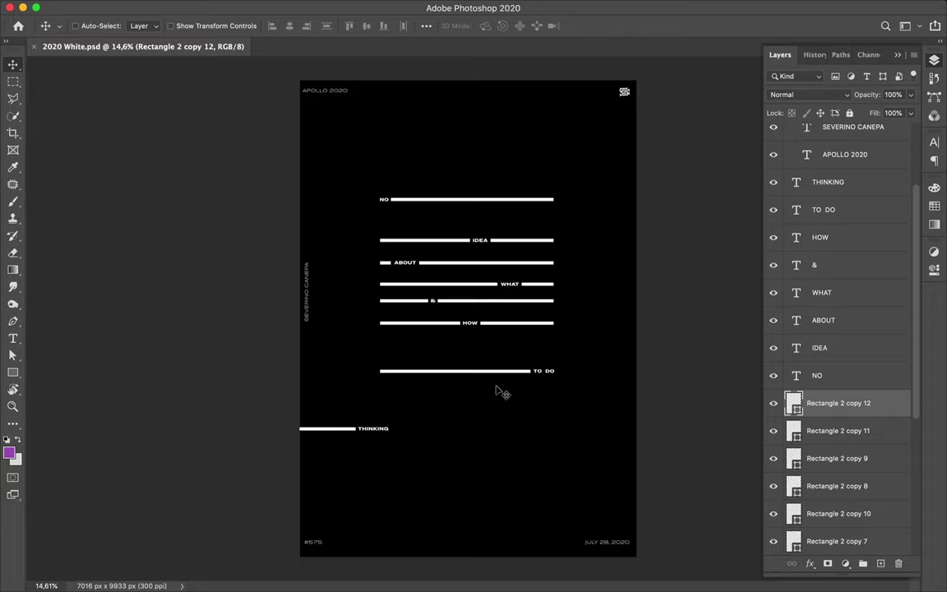
{"action": "scroll", "coordinate": [496, 390], "scroll_direction": "up", "scroll_amount": 1}
{"action": "scroll", "coordinate": [496, 390], "scroll_direction": "down", "scroll_amount": 1}
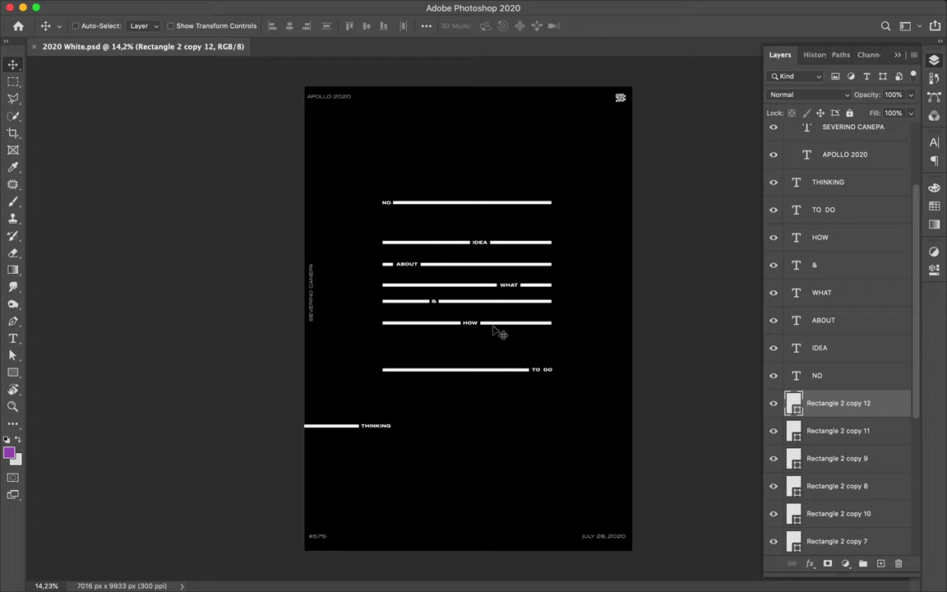
{"action": "key", "text": "ctrl"}
{"action": "left_click", "coordinate": [466, 206], "text": "ctrl"}
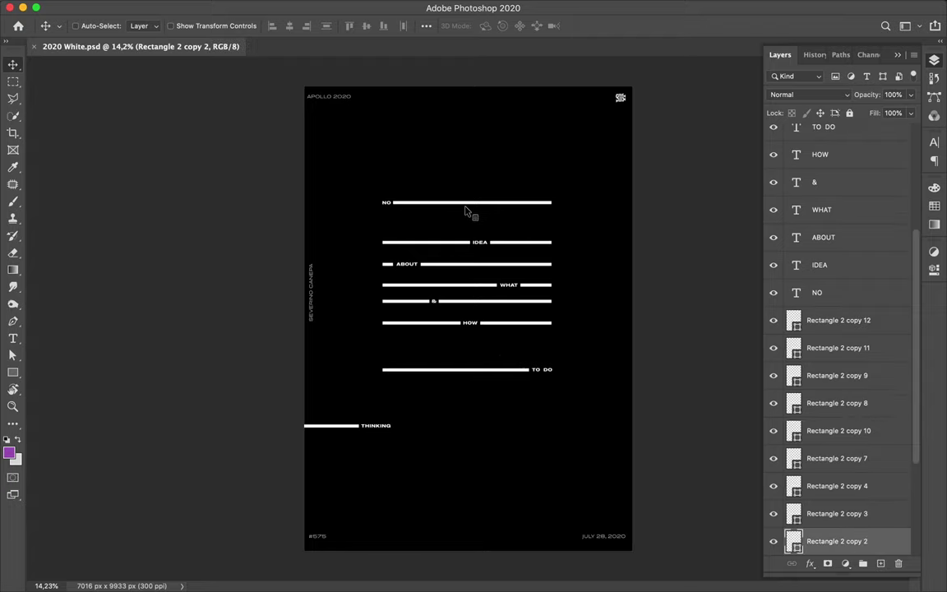
{"action": "left_click_drag", "start_coordinate": [462, 206], "coordinate": [422, 100]}
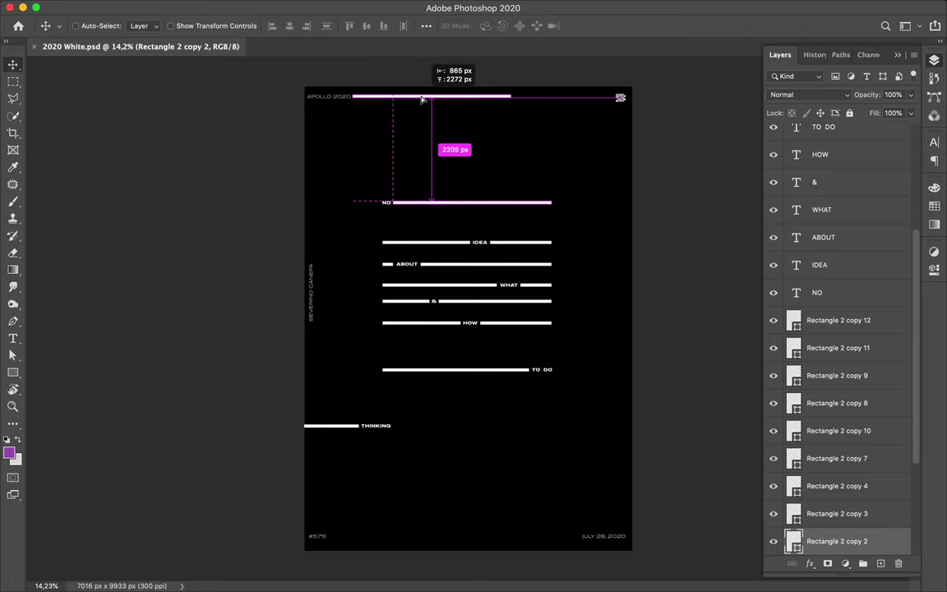
{"action": "left_click_drag", "start_coordinate": [422, 99], "coordinate": [425, 100]}
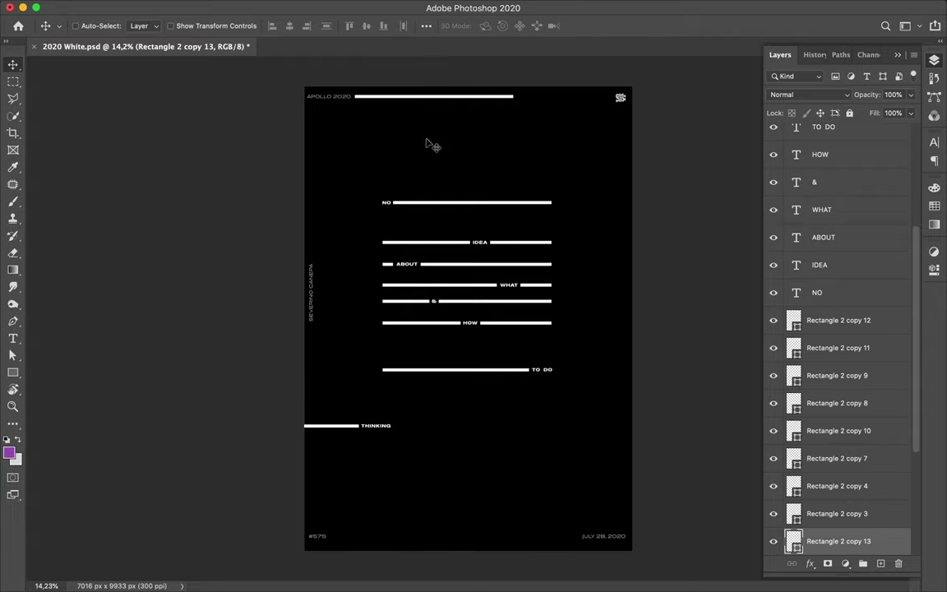
{"action": "key", "text": "ctrl+t"}
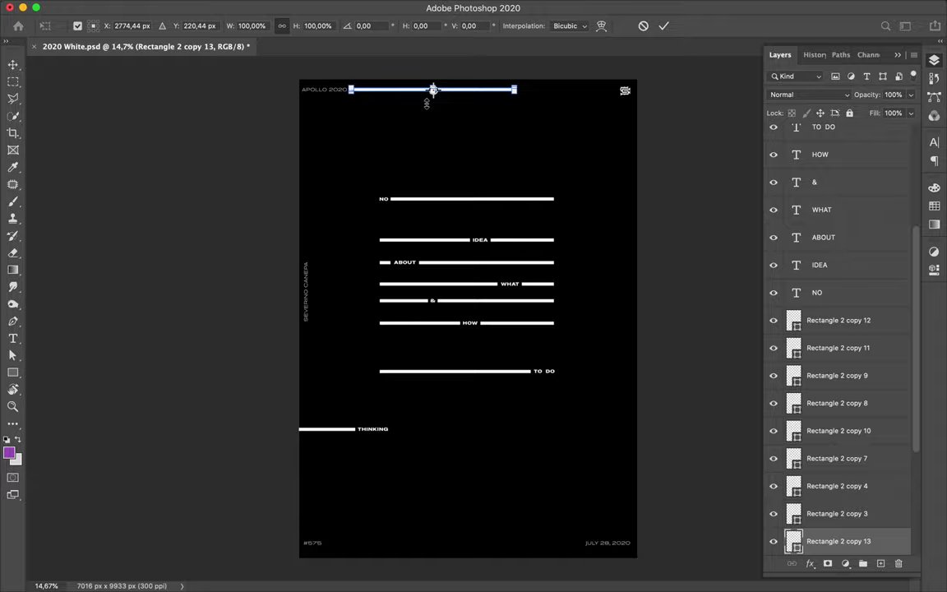
{"action": "scroll", "coordinate": [427, 103], "scroll_direction": "up", "scroll_amount": 3}
{"action": "scroll", "coordinate": [426, 103], "scroll_direction": "up", "scroll_amount": 2}
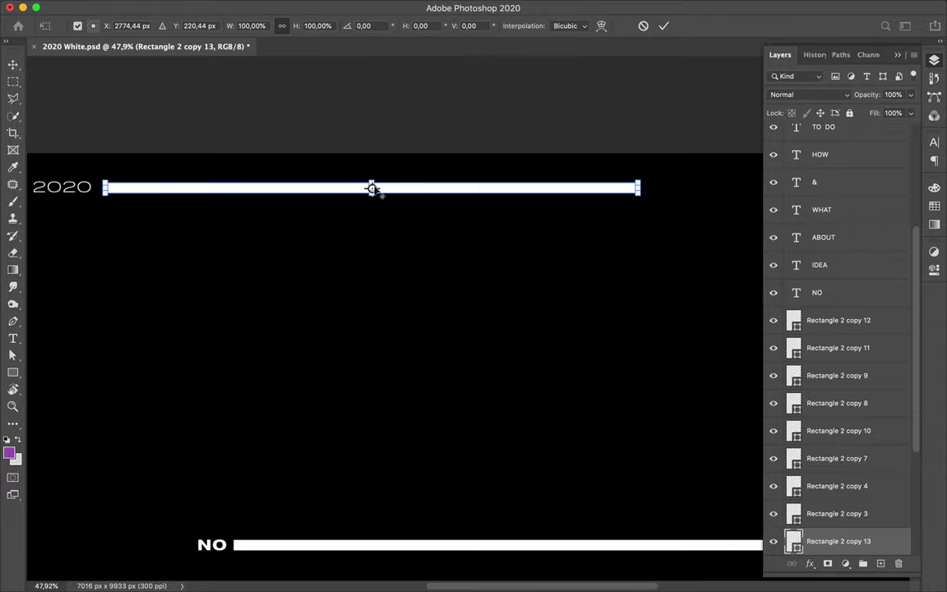
{"action": "left_click_drag", "start_coordinate": [373, 185], "coordinate": [372, 193]}
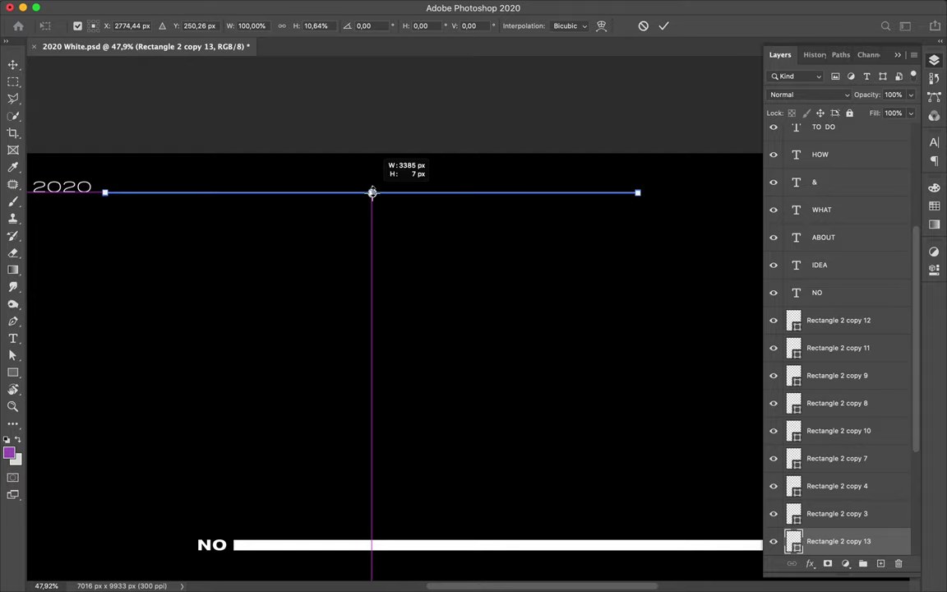
{"action": "key", "text": "Return"}
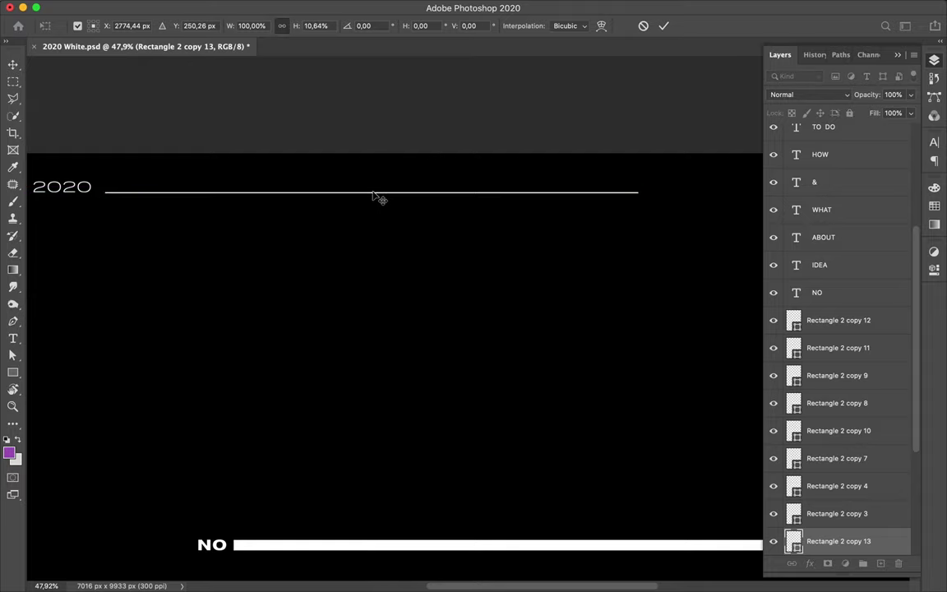
{"action": "left_click_drag", "start_coordinate": [344, 201], "coordinate": [338, 193]}
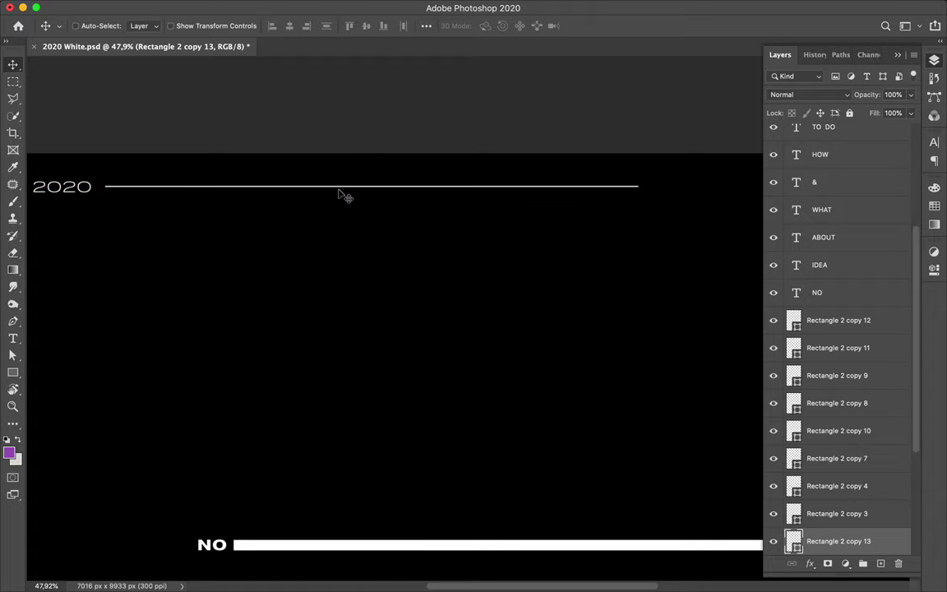
{"action": "key", "text": "ctrl"}
{"action": "key", "text": "ctrl+0"}
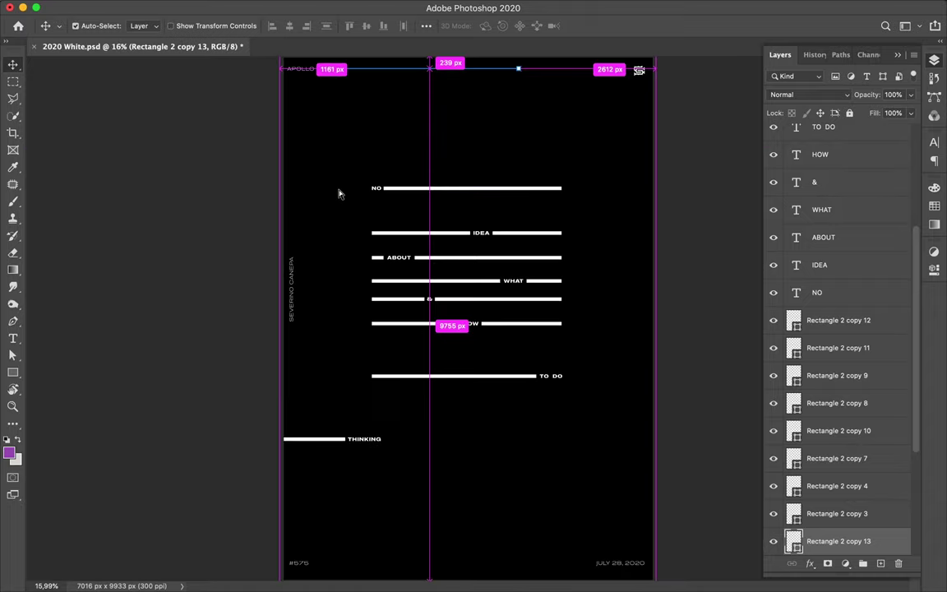
{"action": "key", "text": "ctrl"}
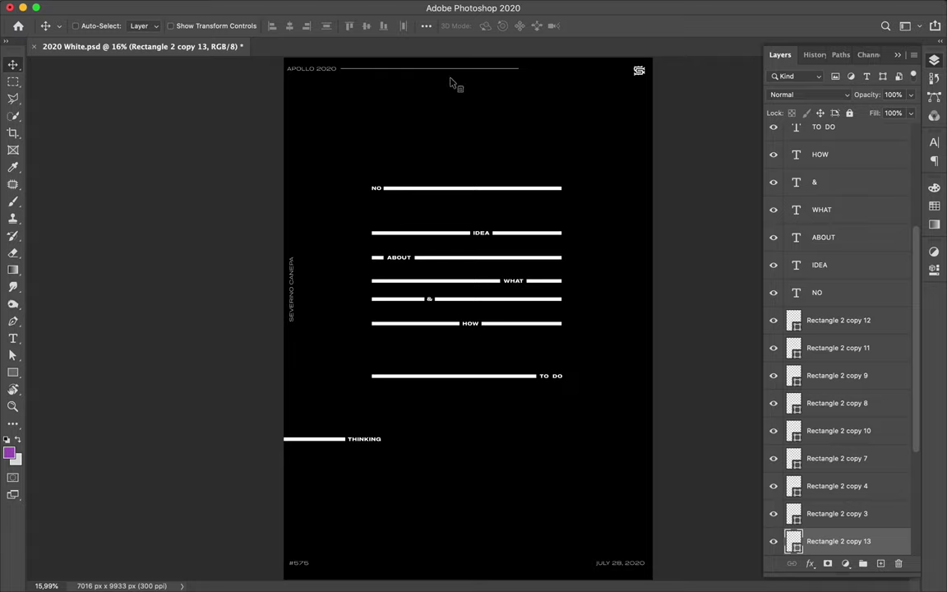
{"action": "key", "text": "ctrl+z"}
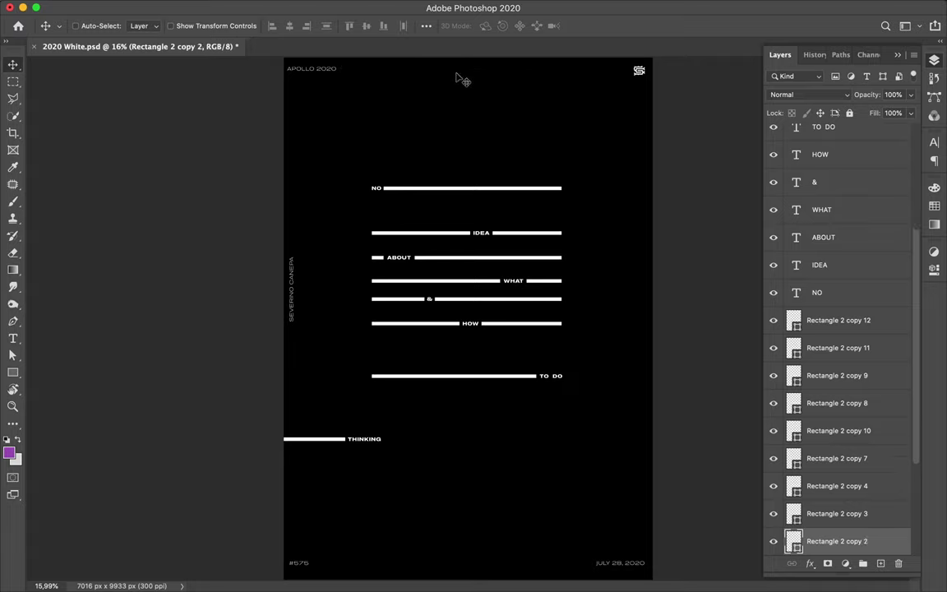
Step: Group all word and bar layers except the THINKING bar as Group 1
{"action": "scroll", "coordinate": [856, 243], "scroll_direction": "down", "scroll_amount": 5}
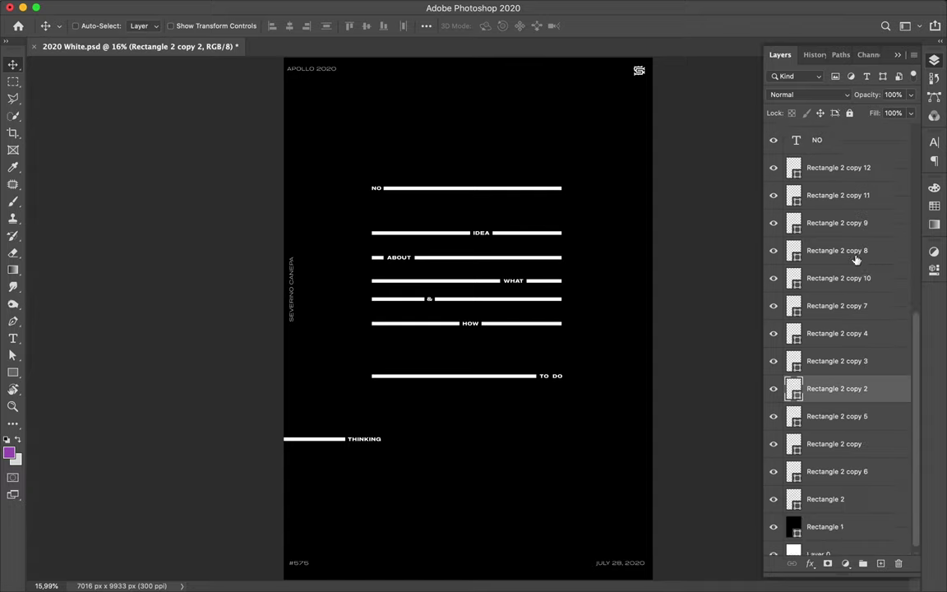
{"action": "left_click", "coordinate": [828, 163]}
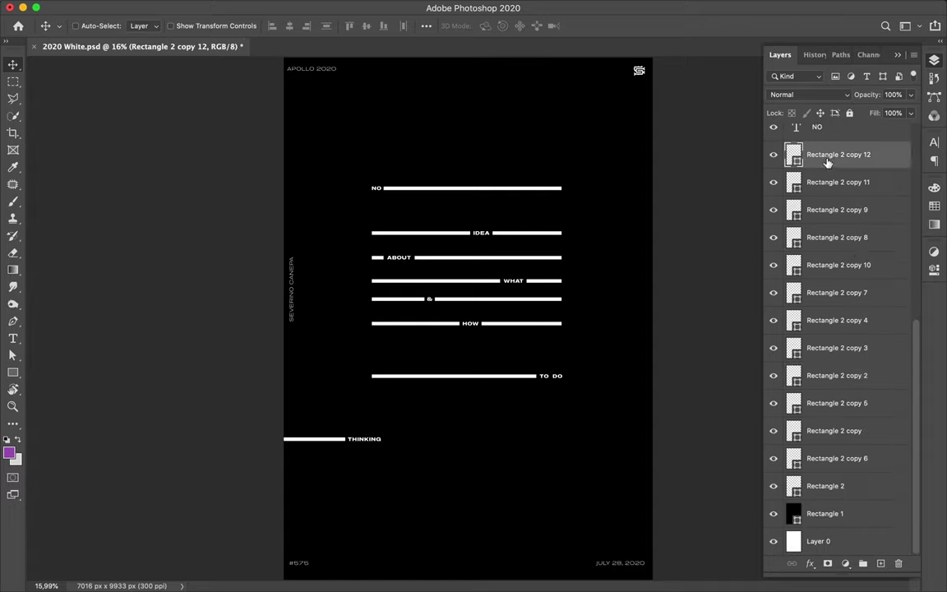
{"action": "scroll", "coordinate": [828, 163], "scroll_direction": "up", "scroll_amount": 10}
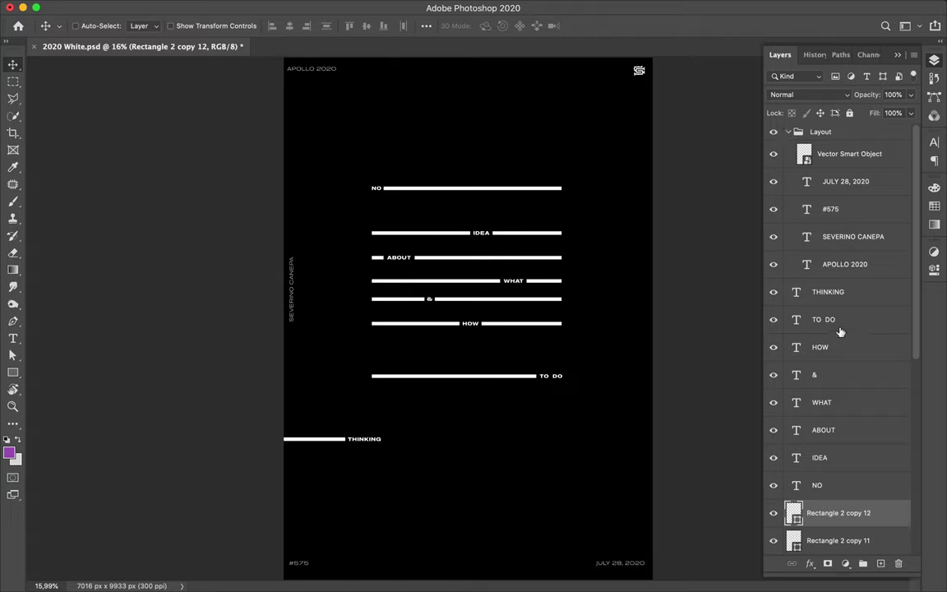
{"action": "left_click", "coordinate": [790, 134]}
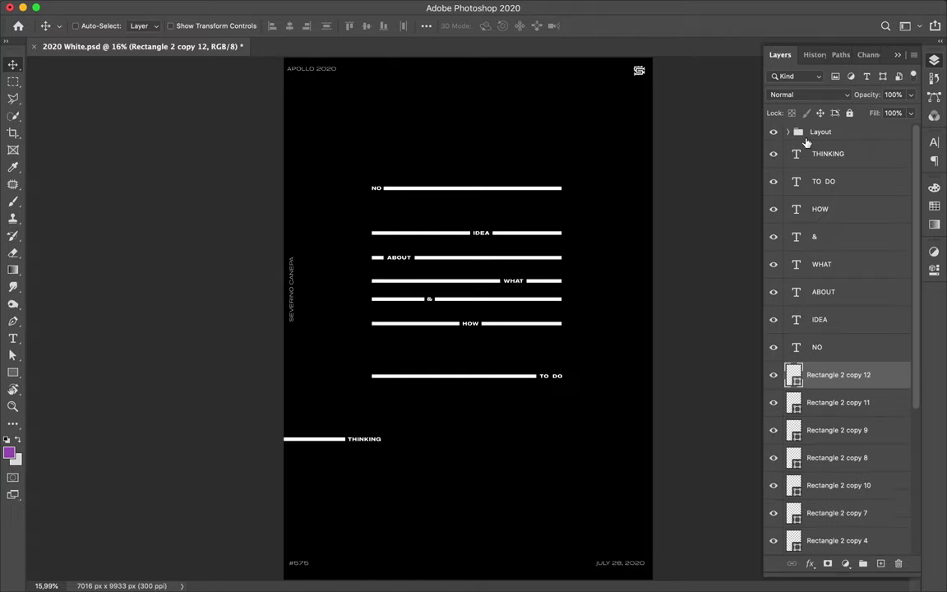
{"action": "left_click", "coordinate": [795, 151]}
{"action": "scroll", "coordinate": [828, 251], "scroll_direction": "down", "scroll_amount": 10}
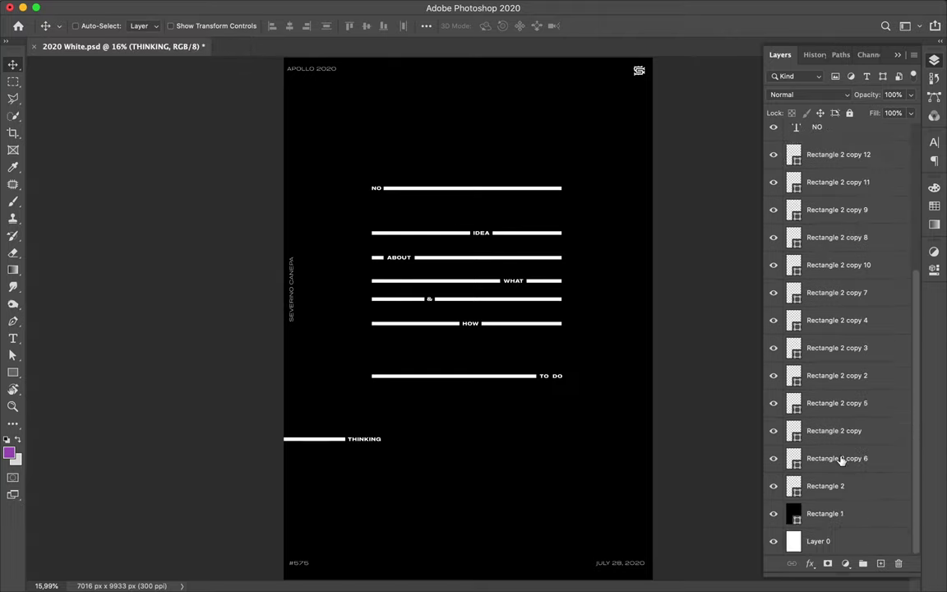
{"action": "left_click", "coordinate": [838, 486], "text": "shift"}
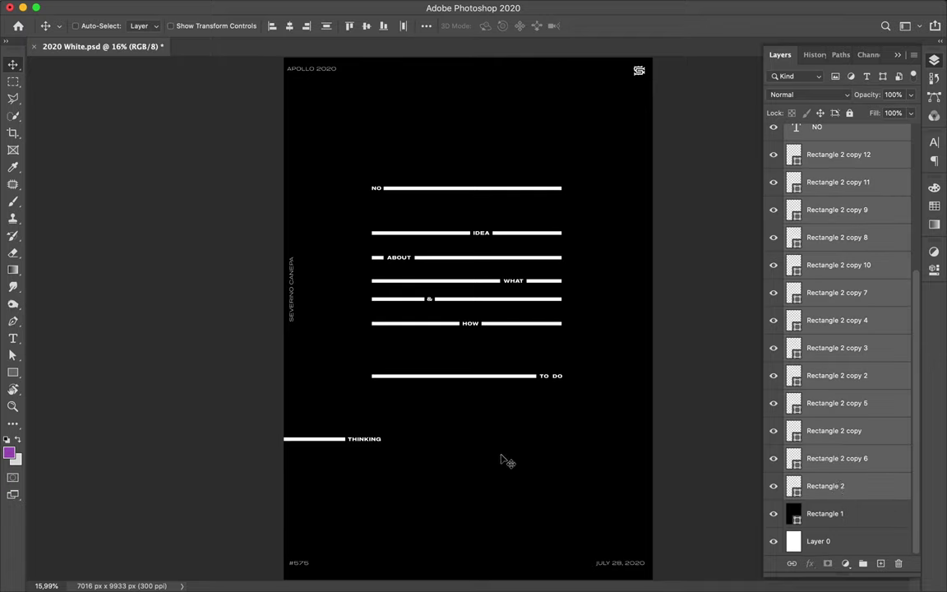
{"action": "key", "text": "ctrl"}
{"action": "left_click", "coordinate": [327, 440], "text": "ctrl+shift"}
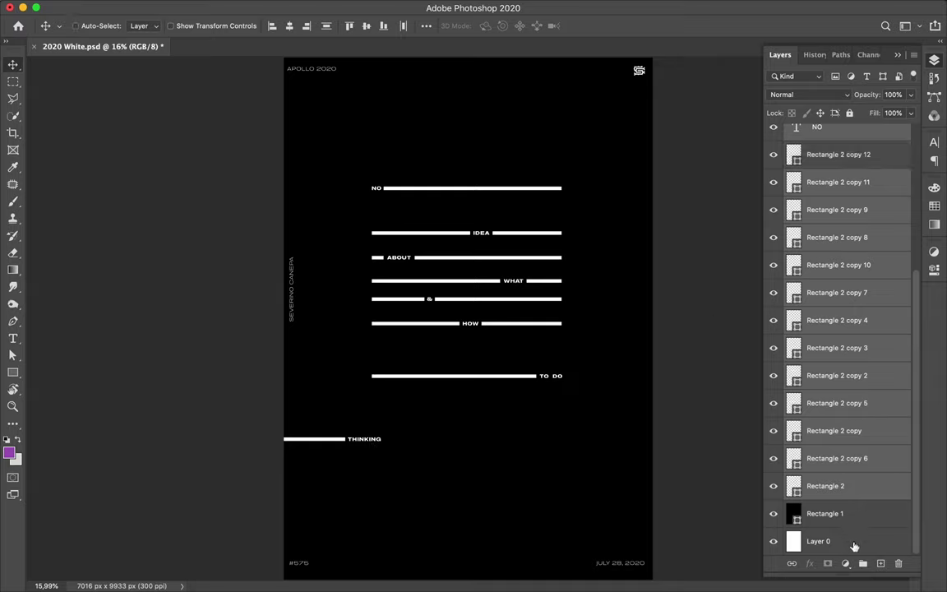
{"action": "left_click", "coordinate": [863, 563]}
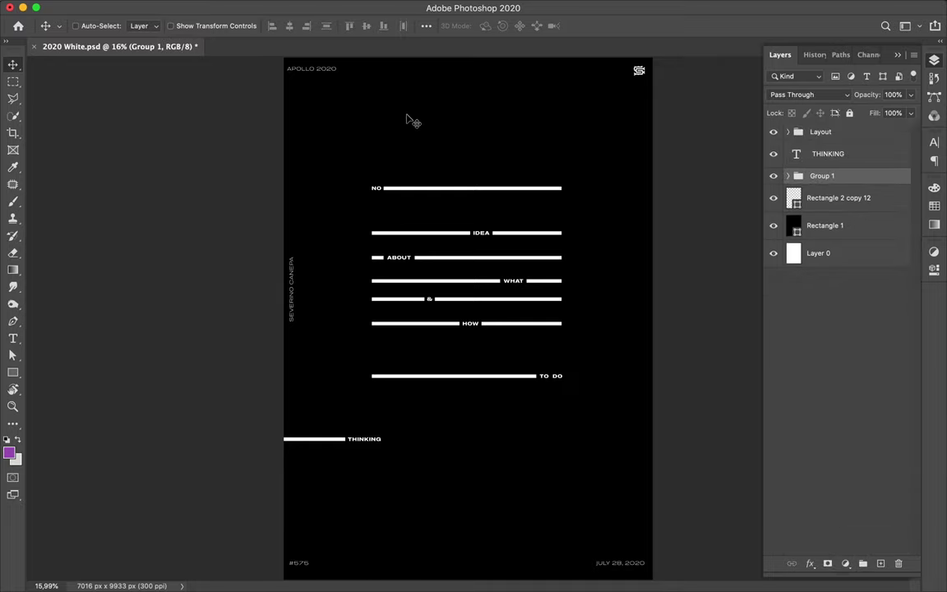
Step: Center Group 1 horizontally relative to the canvas
{"action": "left_click", "coordinate": [426, 27]}
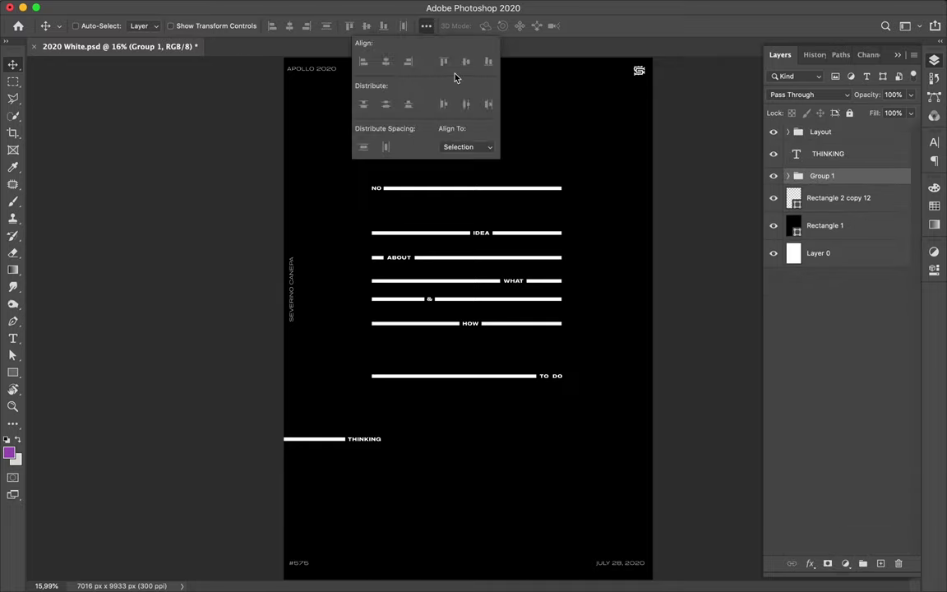
{"action": "left_click", "coordinate": [483, 148]}
{"action": "left_click", "coordinate": [478, 155]}
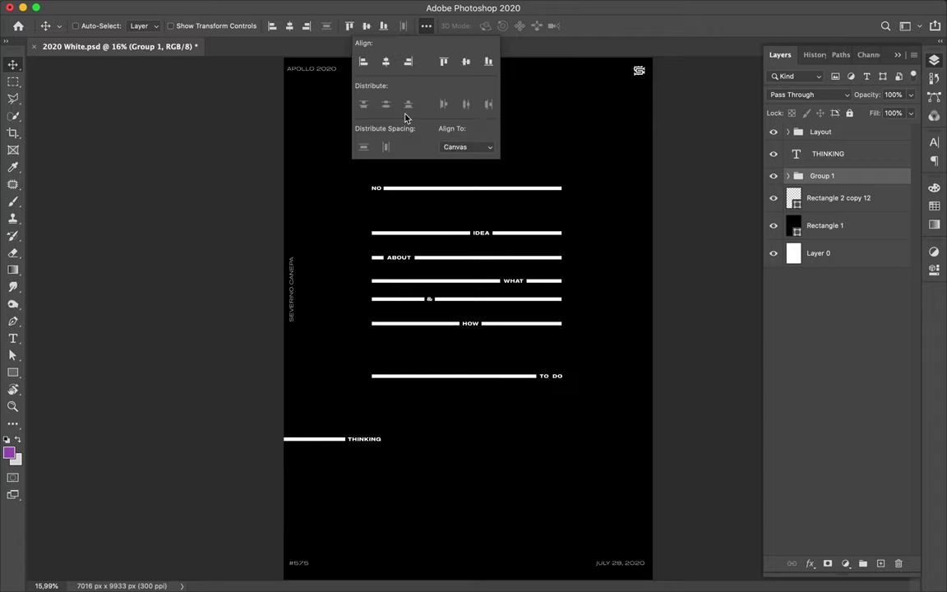
{"action": "left_click", "coordinate": [290, 27]}
{"action": "left_click", "coordinate": [290, 27]}
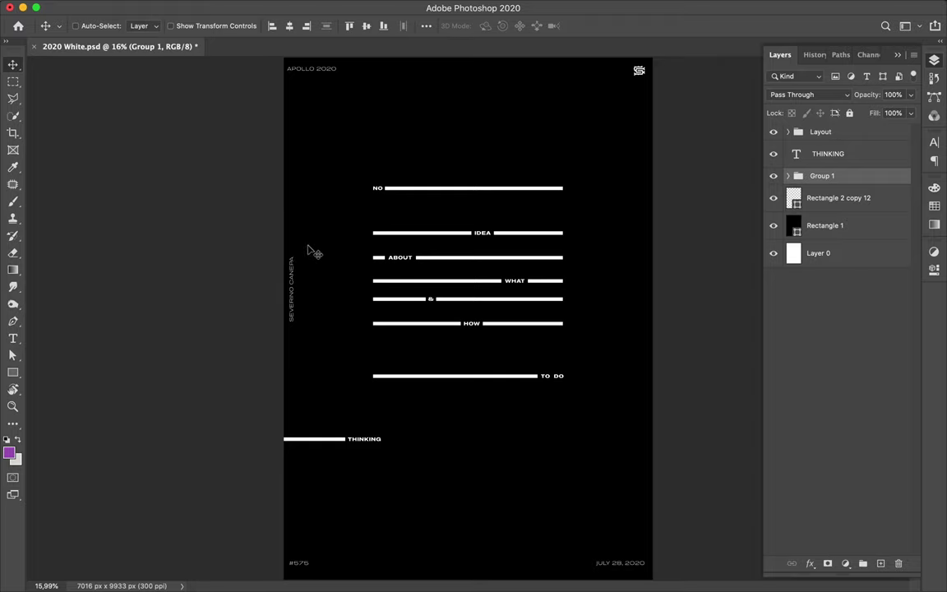
Step: Extend the bottom text to 'THINKING IN PROGRESS' and save the poster
{"action": "double_click", "coordinate": [374, 439]}
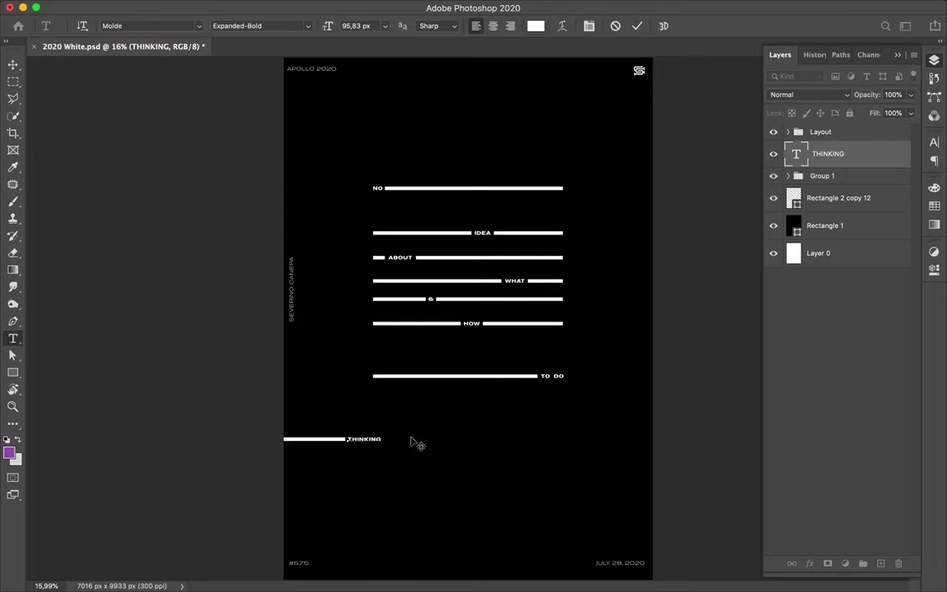
{"action": "type", "text": " IN PROGRESS"}
{"action": "key", "text": "ctrl+Return"}
{"action": "key", "text": "v"}
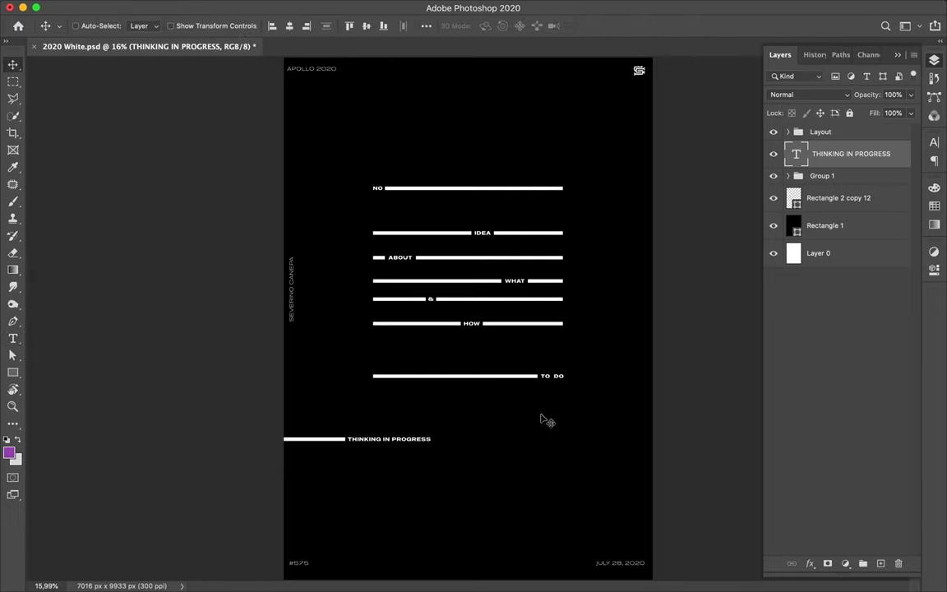
{"action": "key", "text": "ctrl+s"}
{"action": "left_click", "coordinate": [683, 7]}
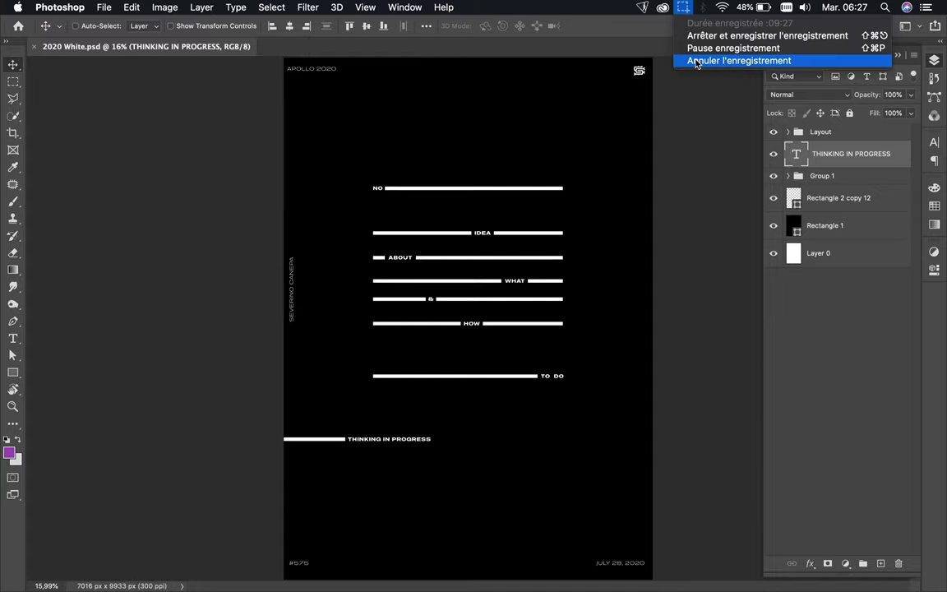